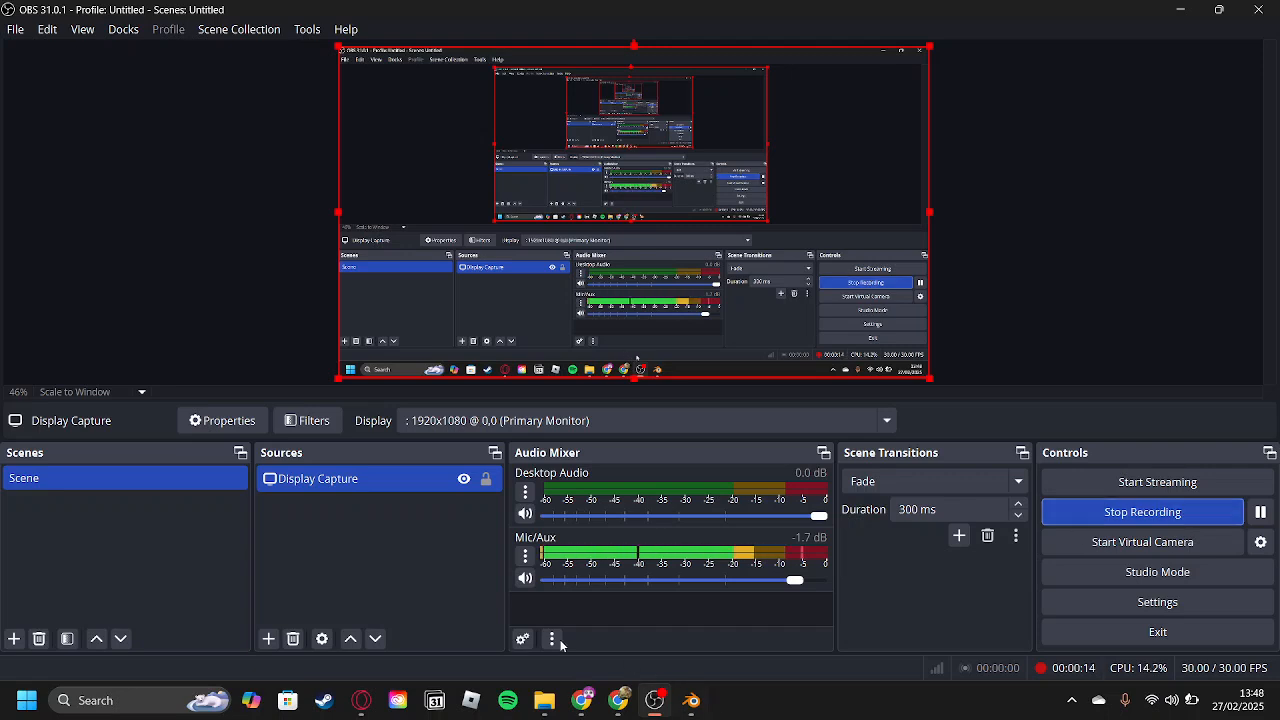
Switch to the Fear the Dark Trello board and move the Wall Circle Low-Poly card from Backlog to Doing, directly below 3d buildings.
left_click(612, 702)
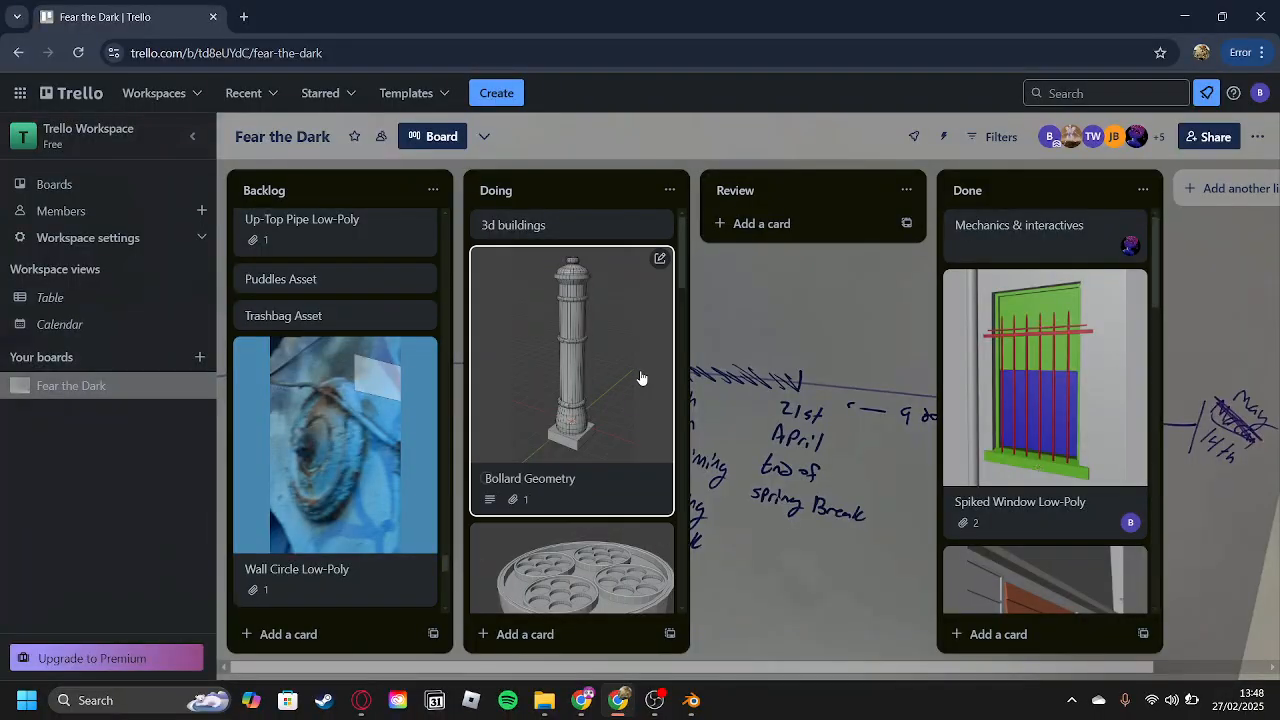
scroll(333, 470, "down", 2)
scroll(323, 320, "up", 4)
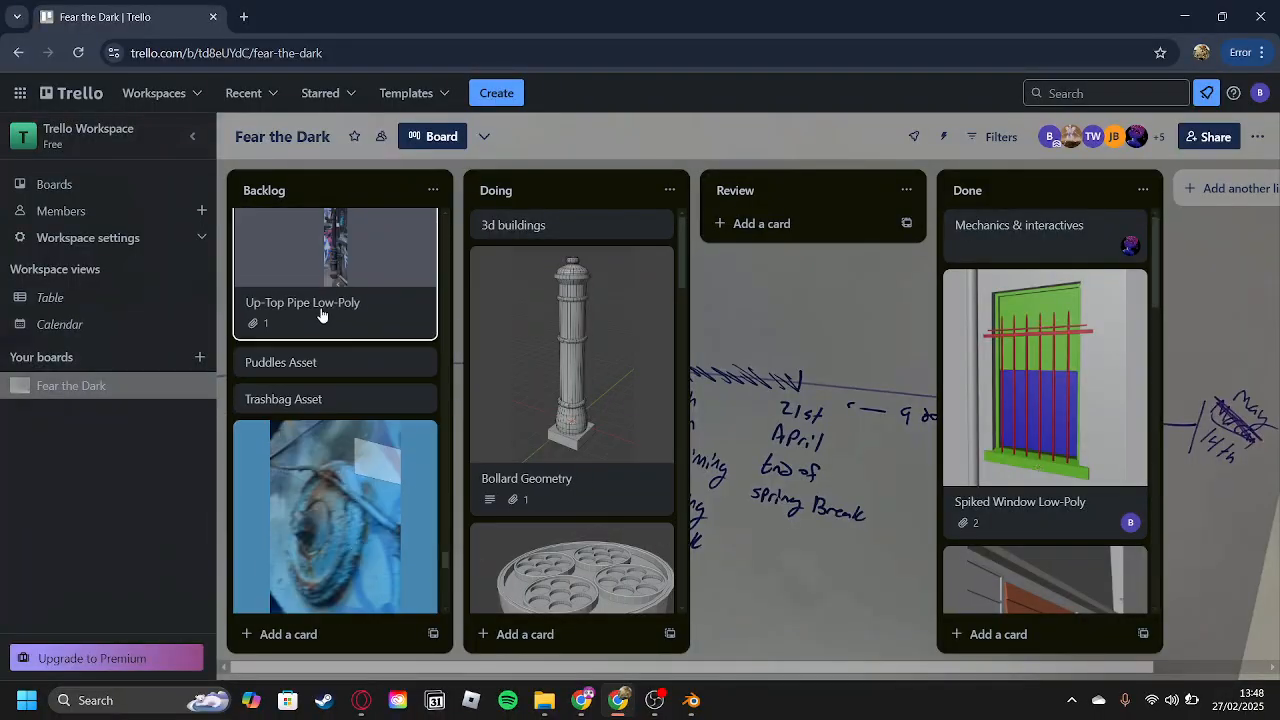
scroll(334, 371, "down", 2)
scroll(380, 486, "down", 3)
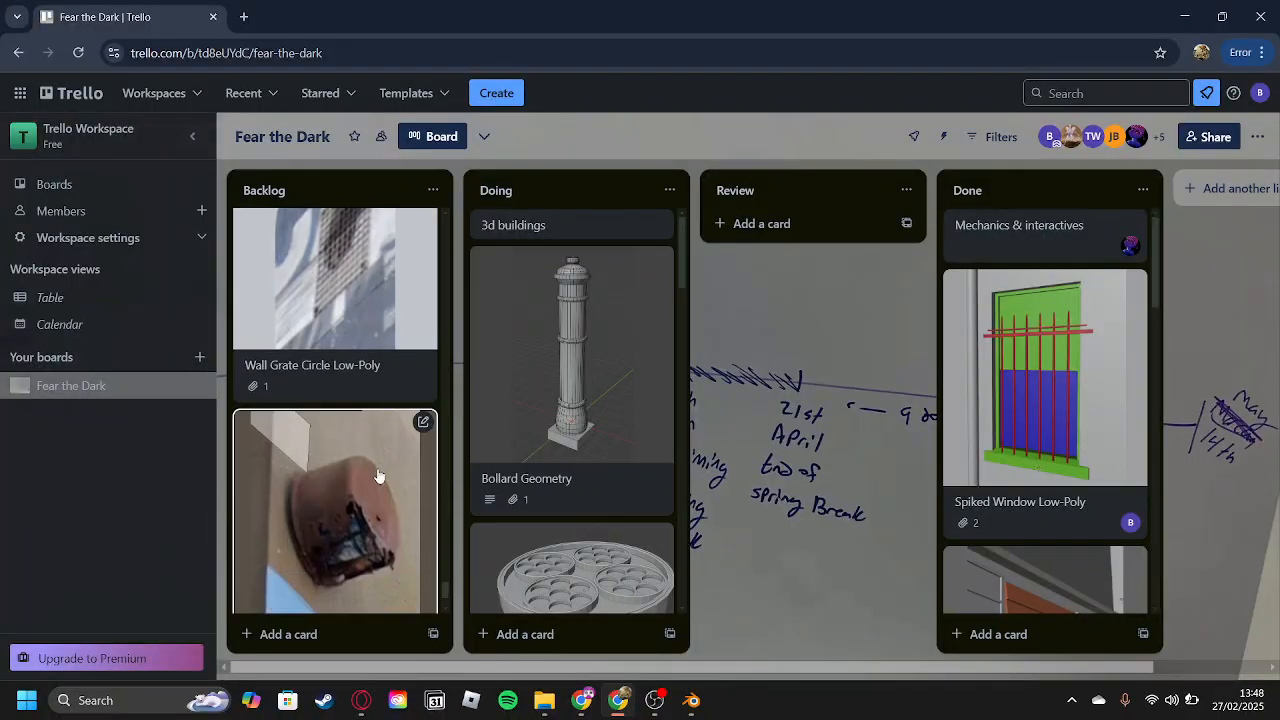
scroll(381, 490, "up", 3)
scroll(380, 492, "up", 1)
left_click_drag(374, 434, 545, 424)
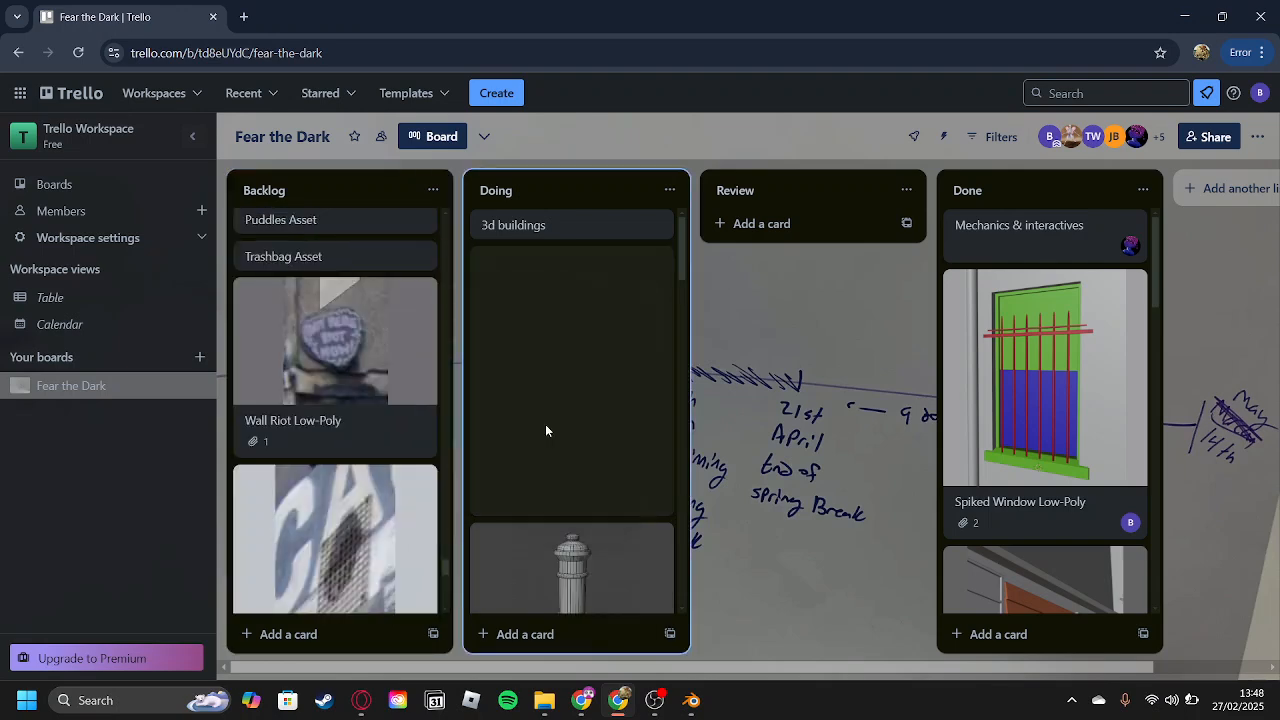
Add yourself as a member of the Wall Circle Low-Poly card and close the card.
left_click(614, 366)
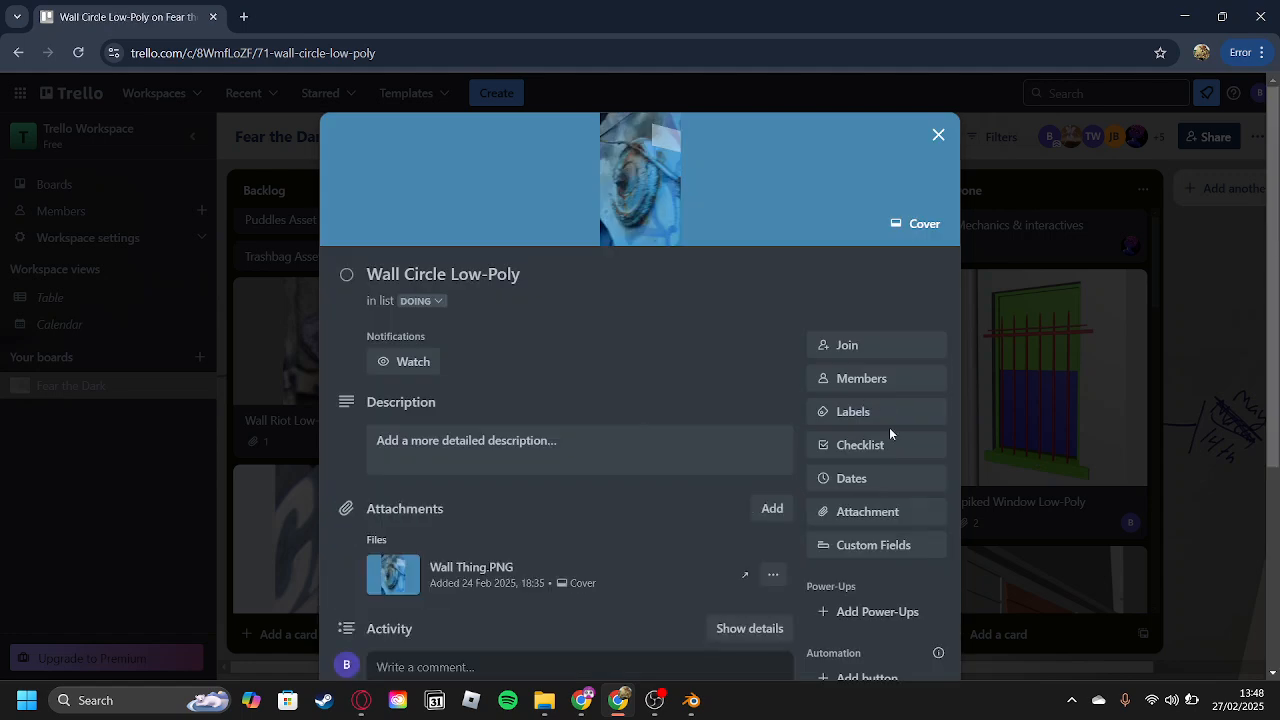
left_click(880, 377)
left_click(897, 355)
right_click(895, 358)
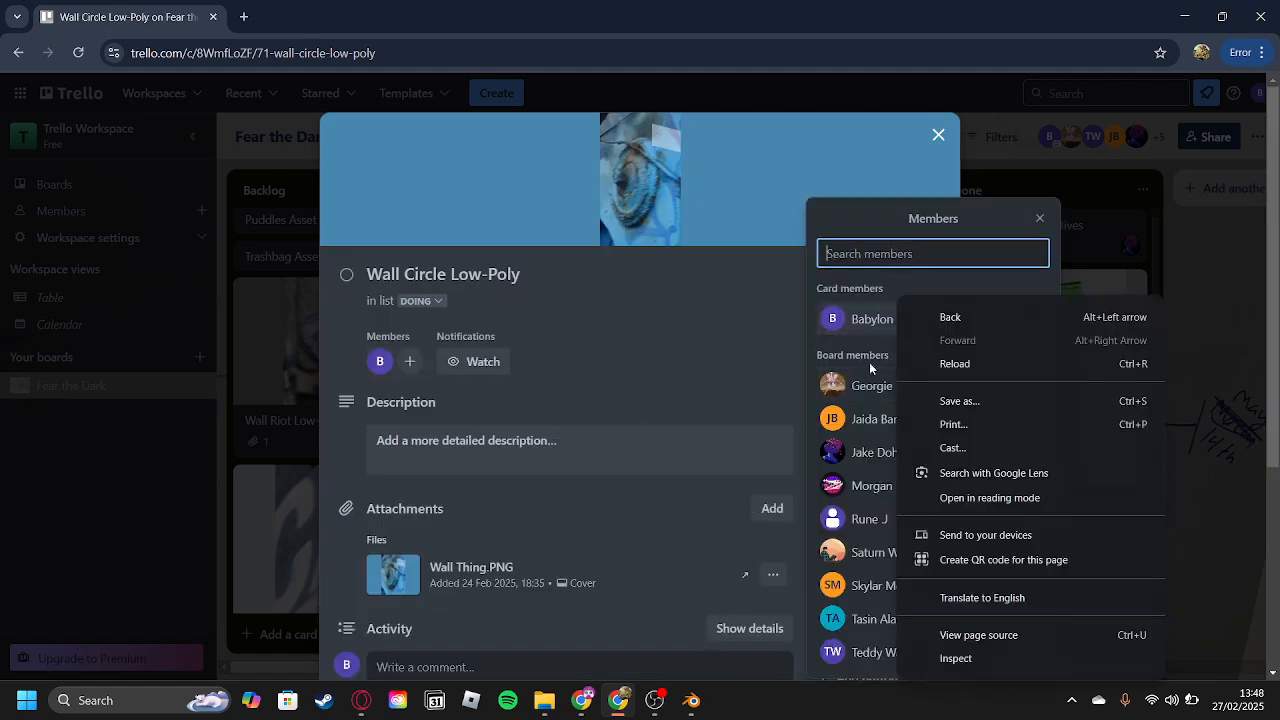
left_click(680, 357)
left_click(1233, 344)
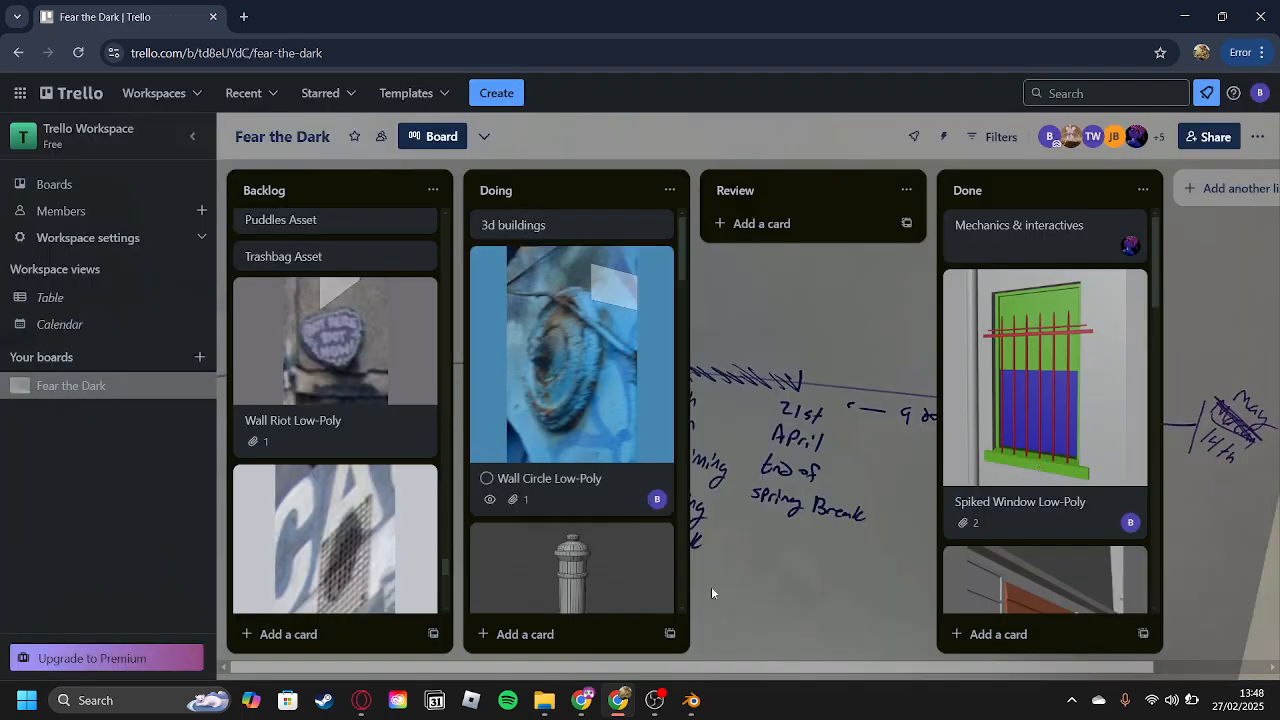
Switch to Blender, collapse the Collection and FloorWalls collections, and expand BaseBlockOutAssets.
left_click(693, 705)
scroll(615, 470, "up", 3)
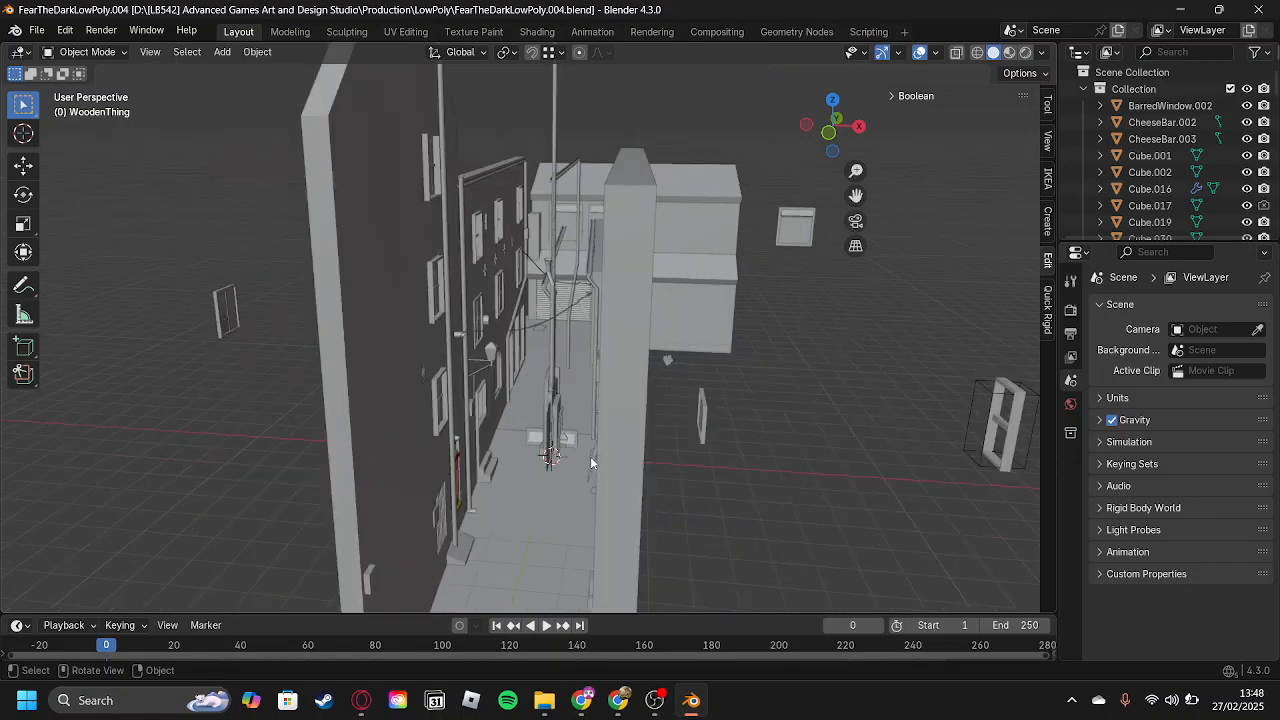
scroll(529, 388, "down", 3)
middle_click_drag(526, 444, 547, 366, "shift")
left_click(1084, 90)
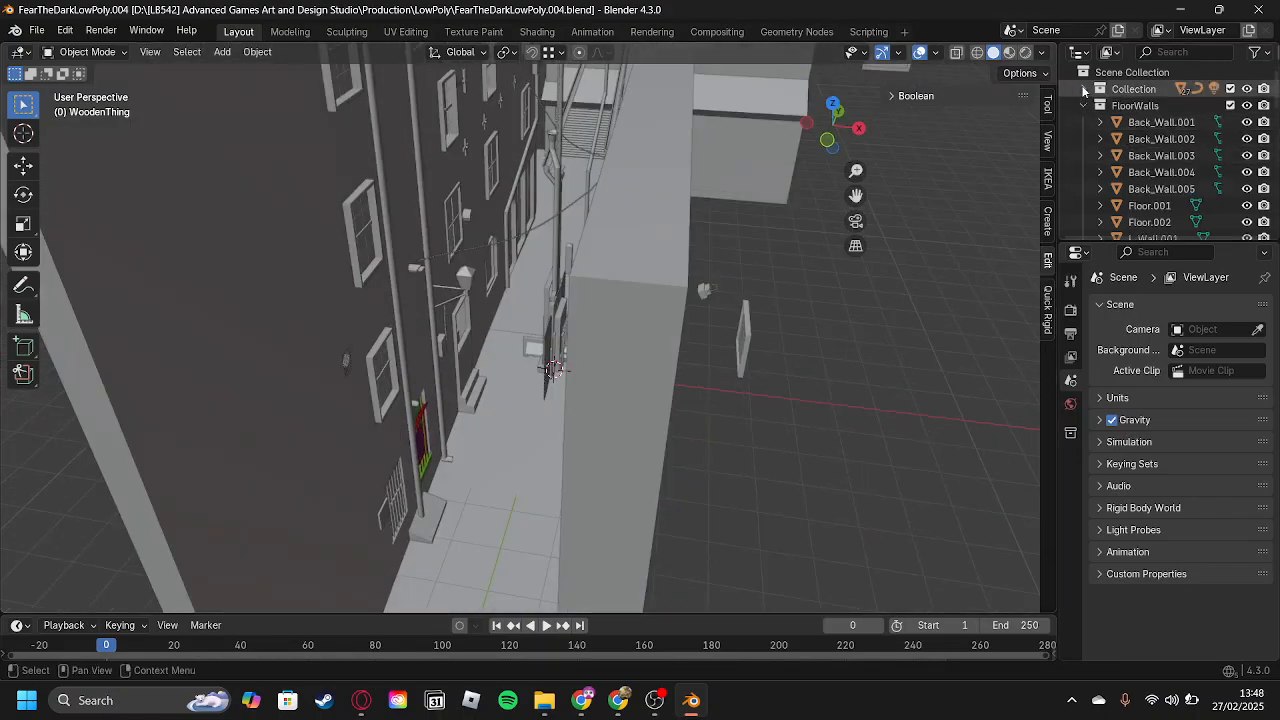
left_click(1085, 106)
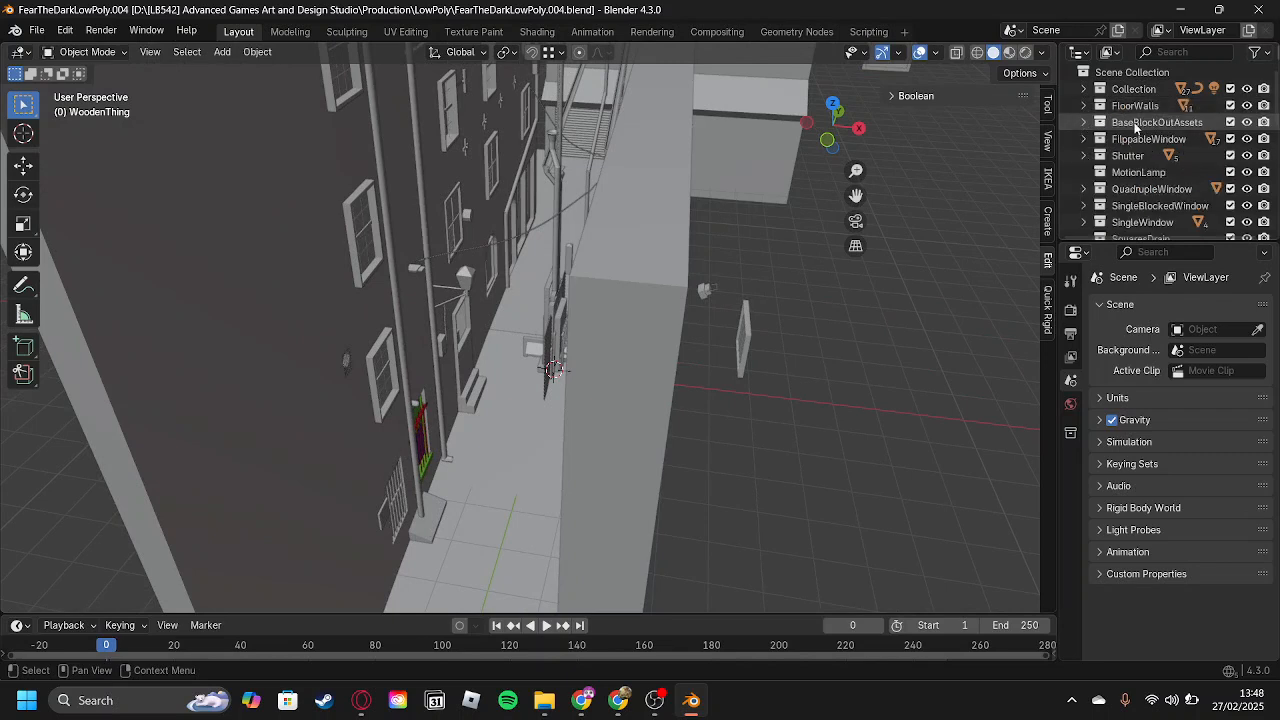
left_click(1133, 125)
left_click(1083, 123)
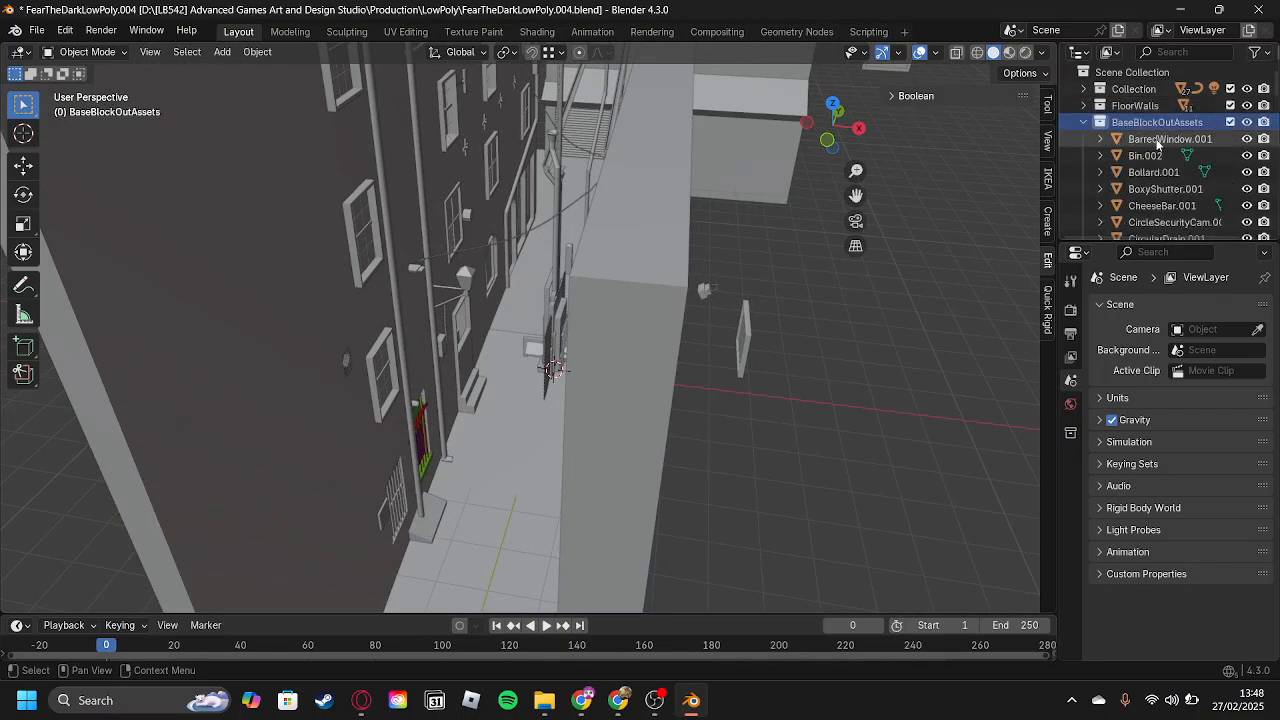
Select the WallCircle.001 object in BaseBlockOutAssets and isolate it in local view.
scroll(1158, 144, "down", 5)
scroll(1161, 180, "down", 6)
scroll(1164, 190, "down", 10)
scroll(1165, 188, "down", 4)
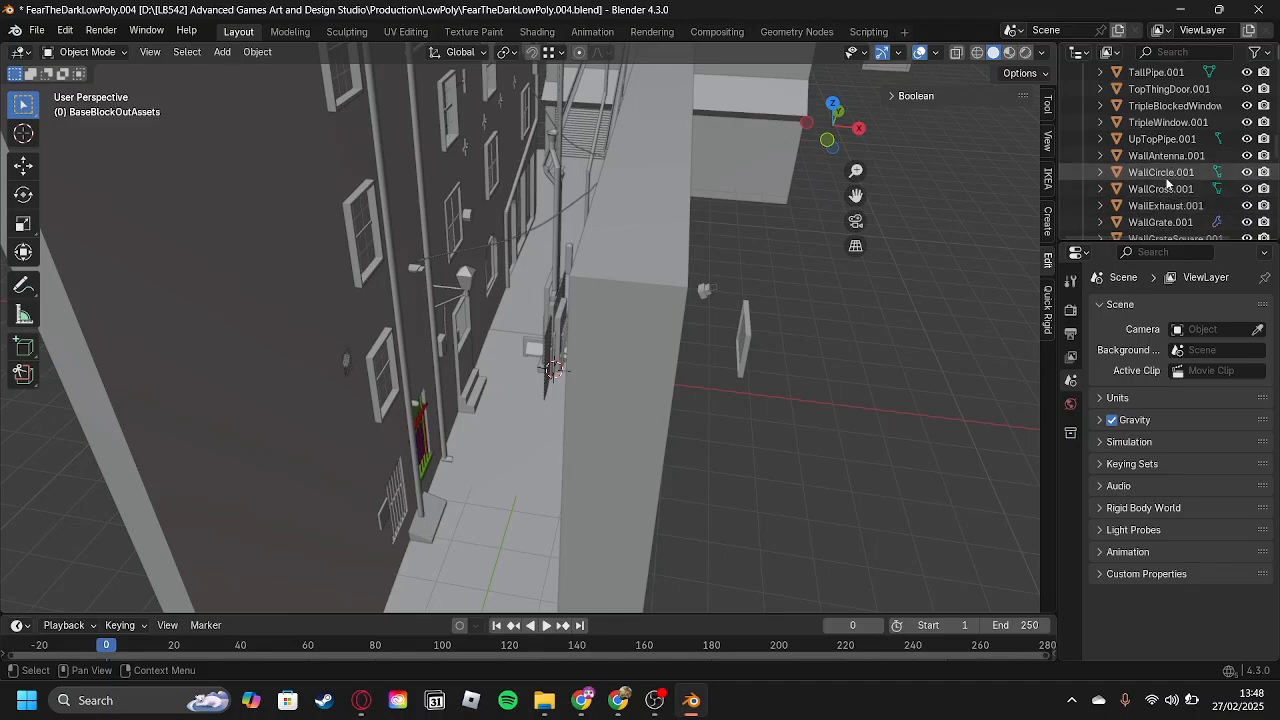
left_click(1163, 174)
key("KP_Decimal")
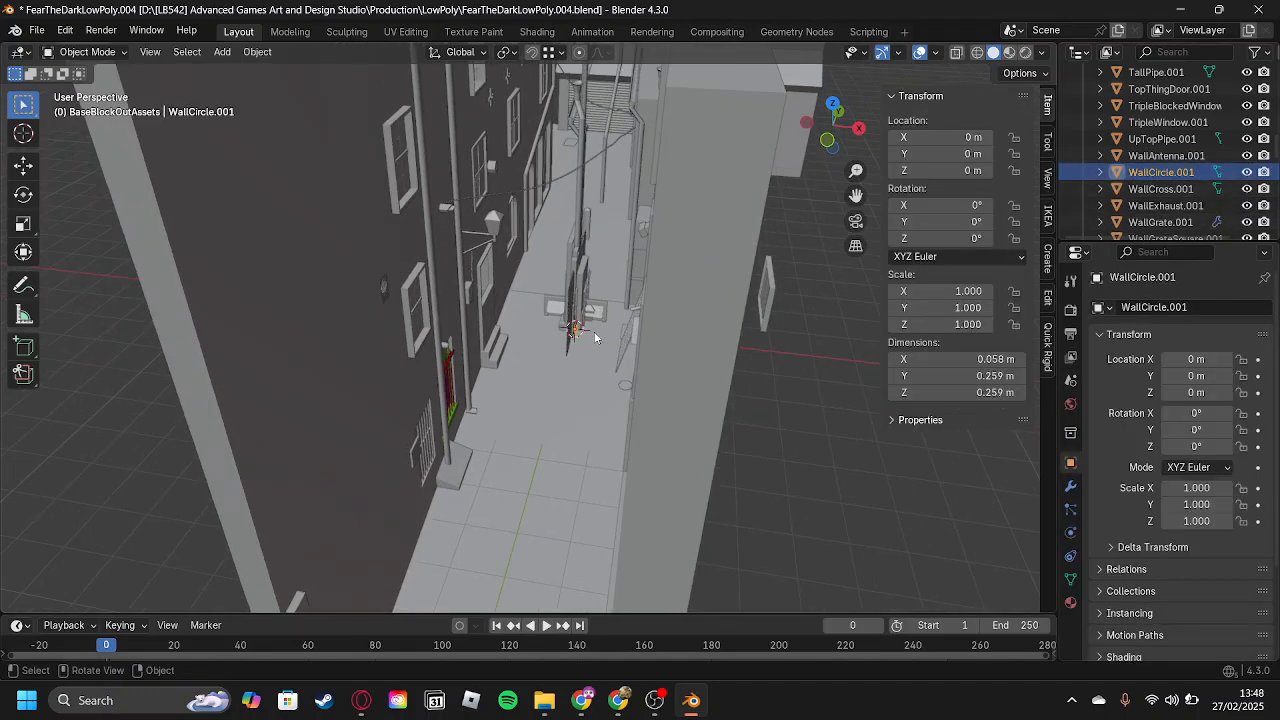
key("KP_Divide")
middle_click_drag(594, 331, 349, 268)
Start an FBX export and browse to the Production/LowPoly/Models folder.
left_click(36, 30)
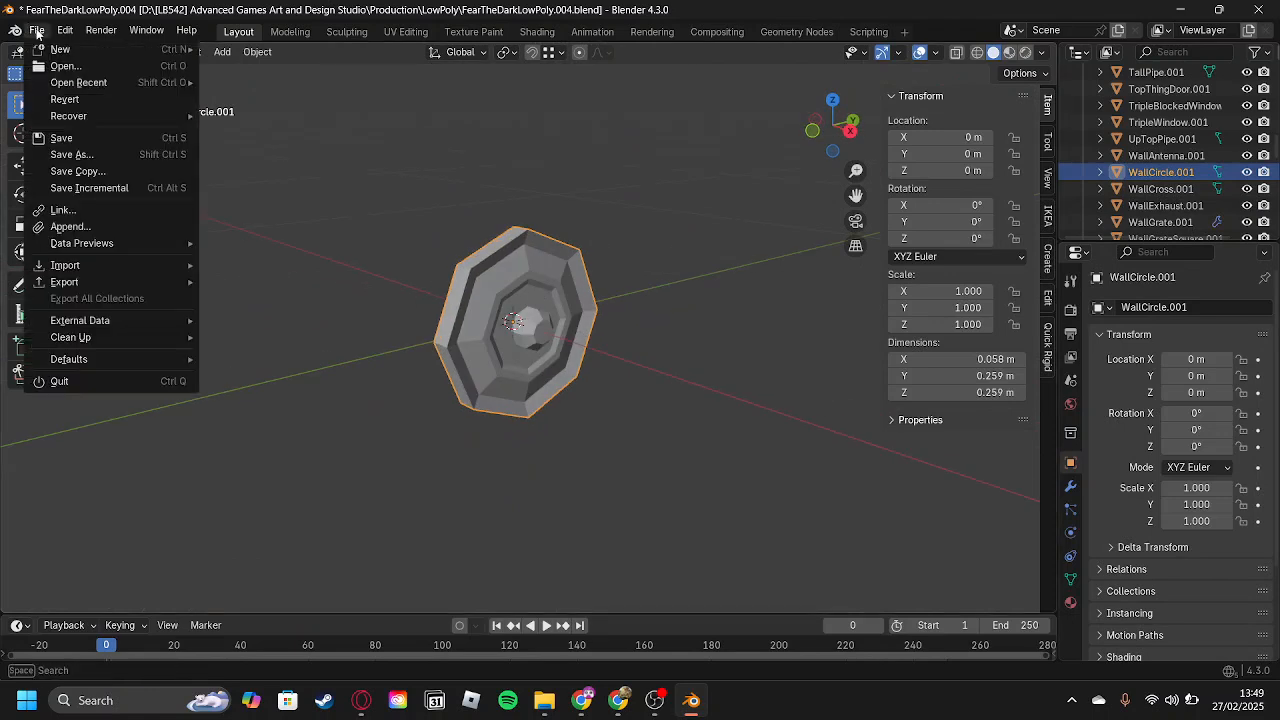
left_click(36, 30)
mouse_move(103, 283)
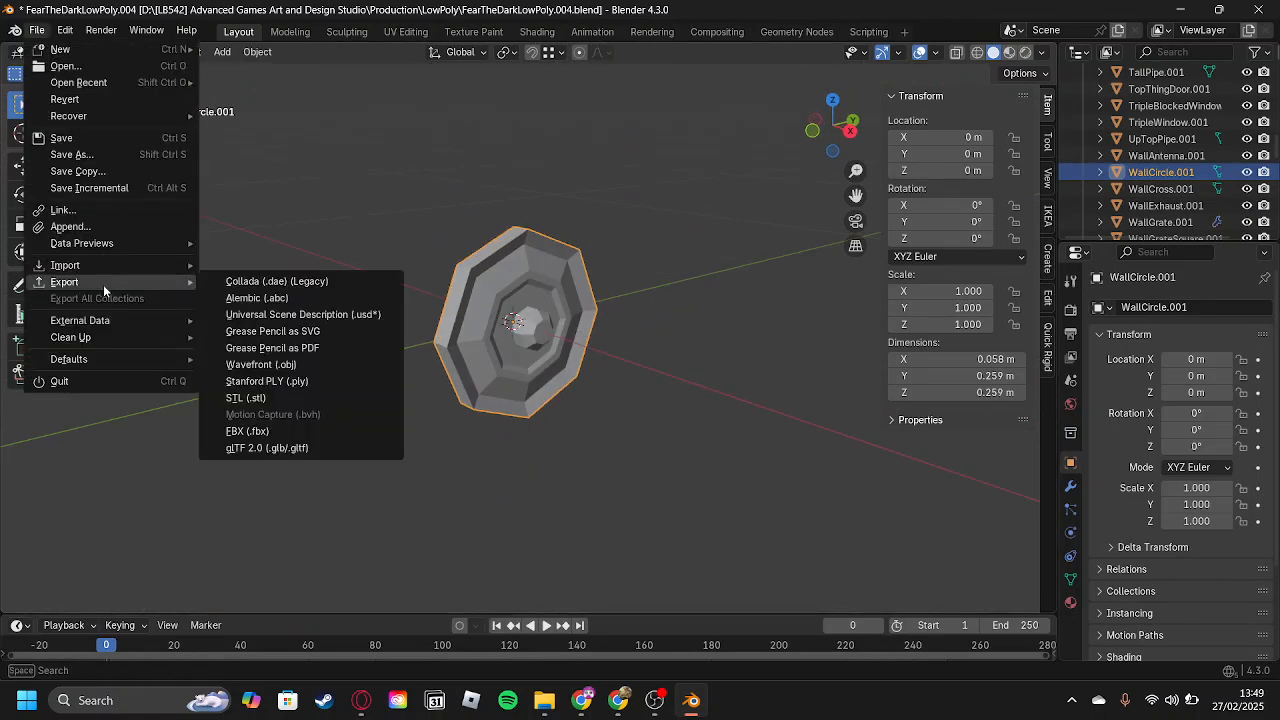
left_click(254, 433)
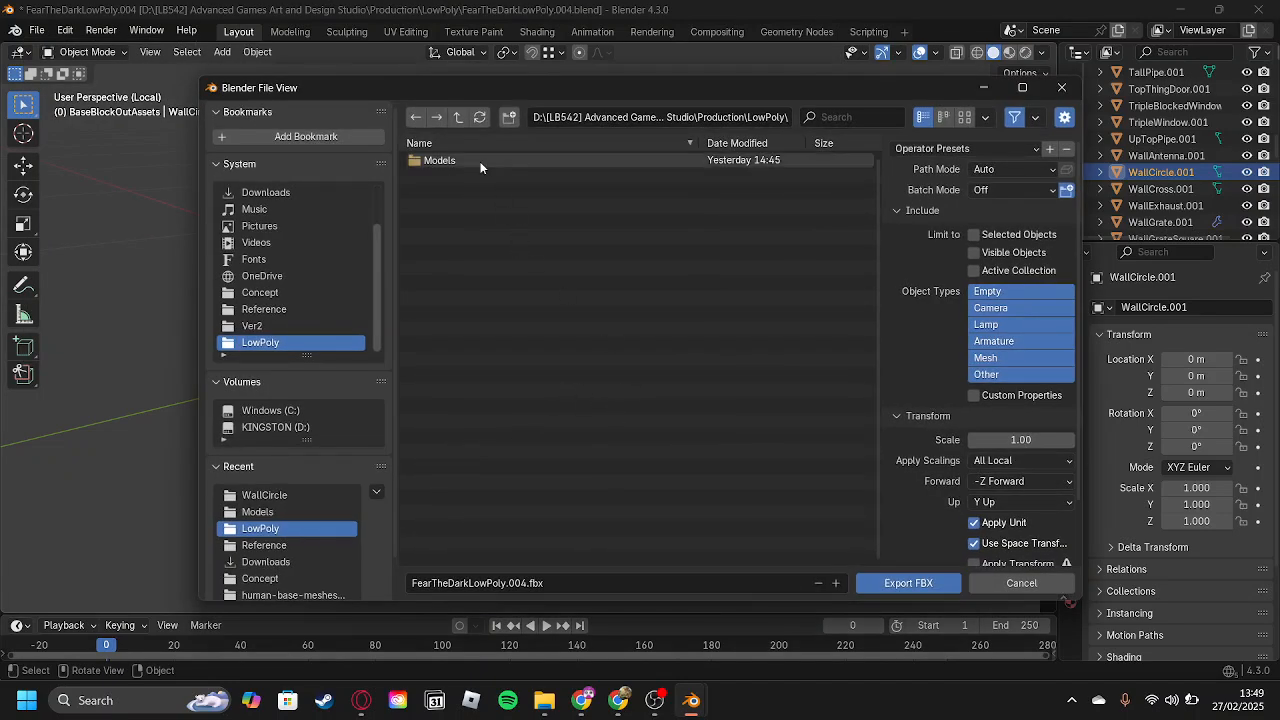
left_click(457, 117)
left_click(457, 117)
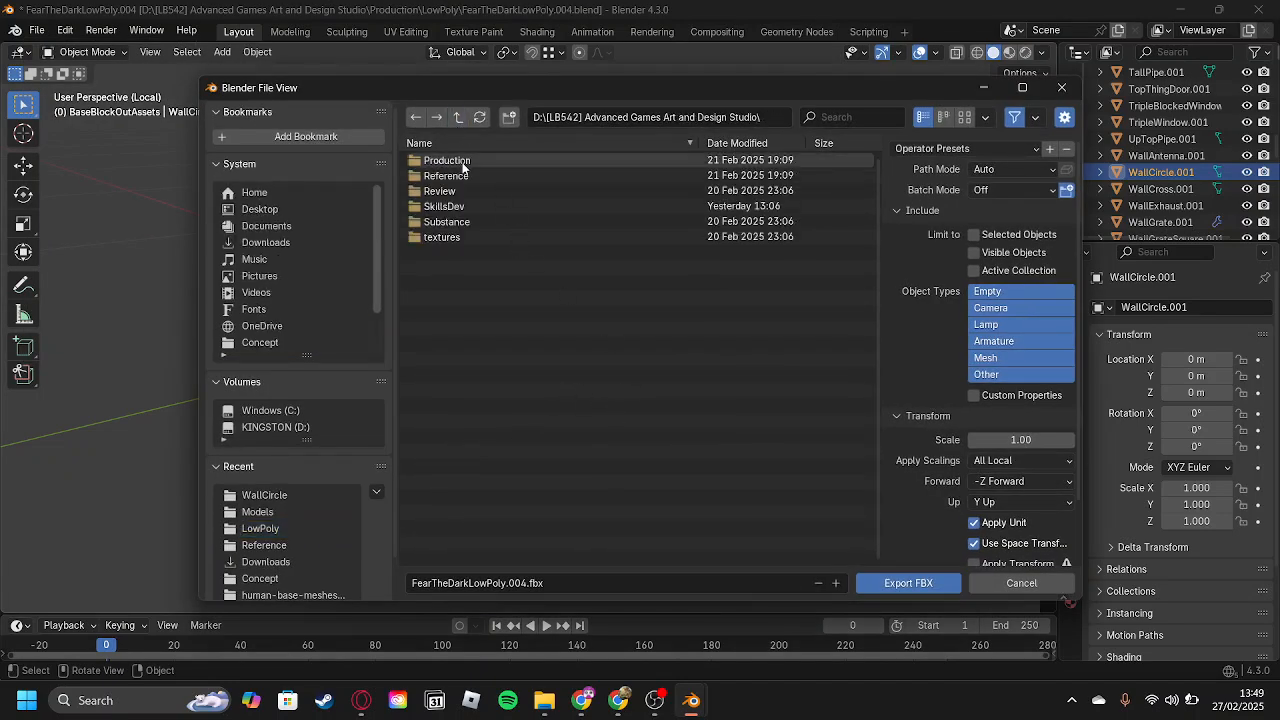
double_click(462, 161)
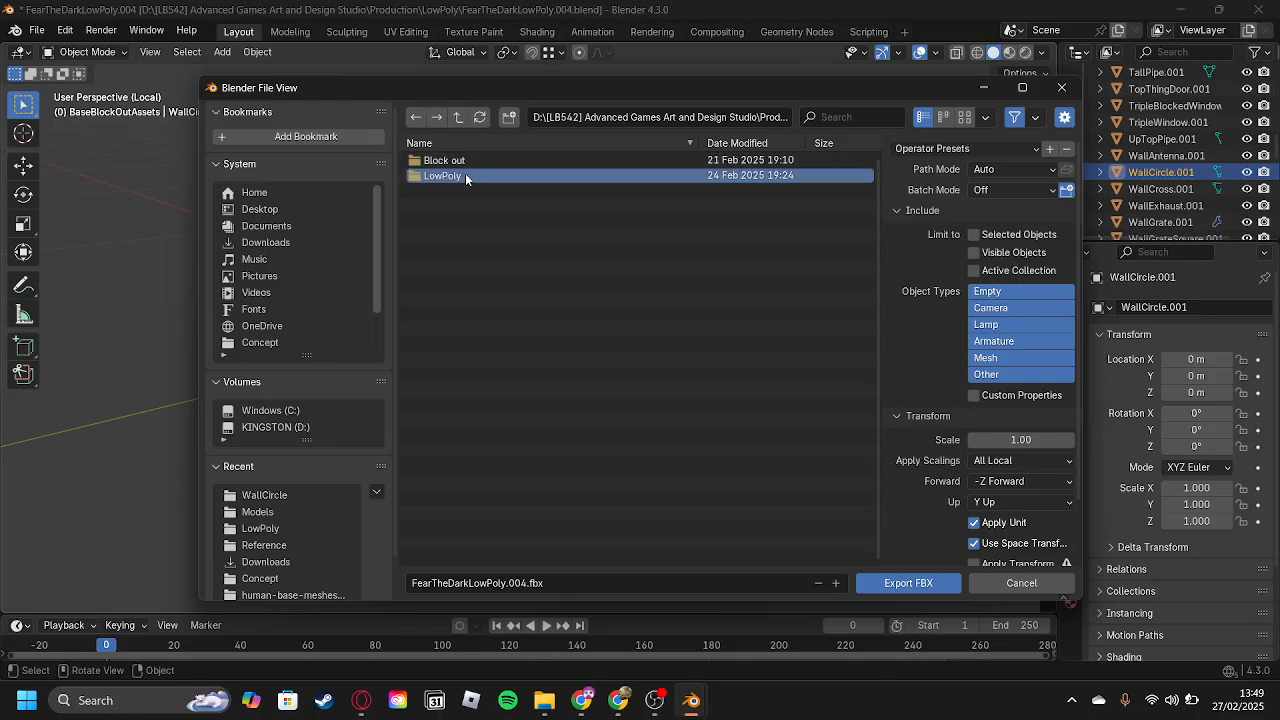
double_click(465, 174)
double_click(465, 161)
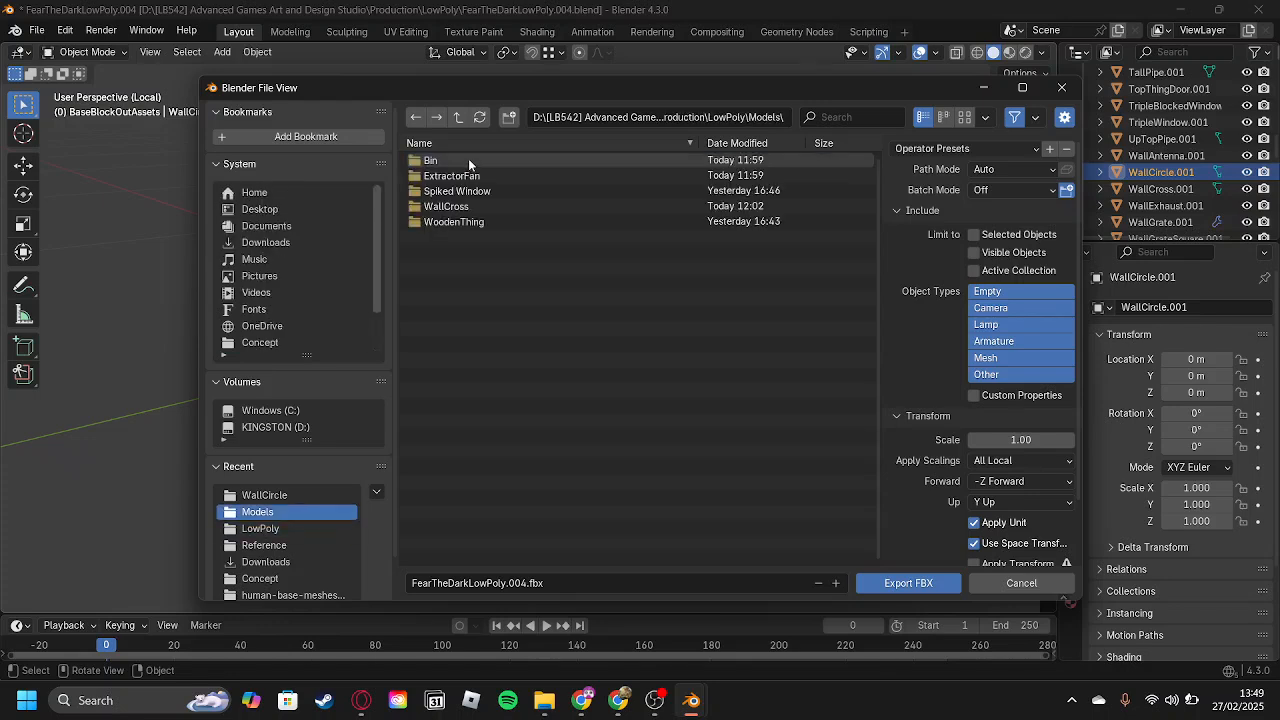
Create a new folder named WallCircle inside Models and open it.
left_click(509, 119)
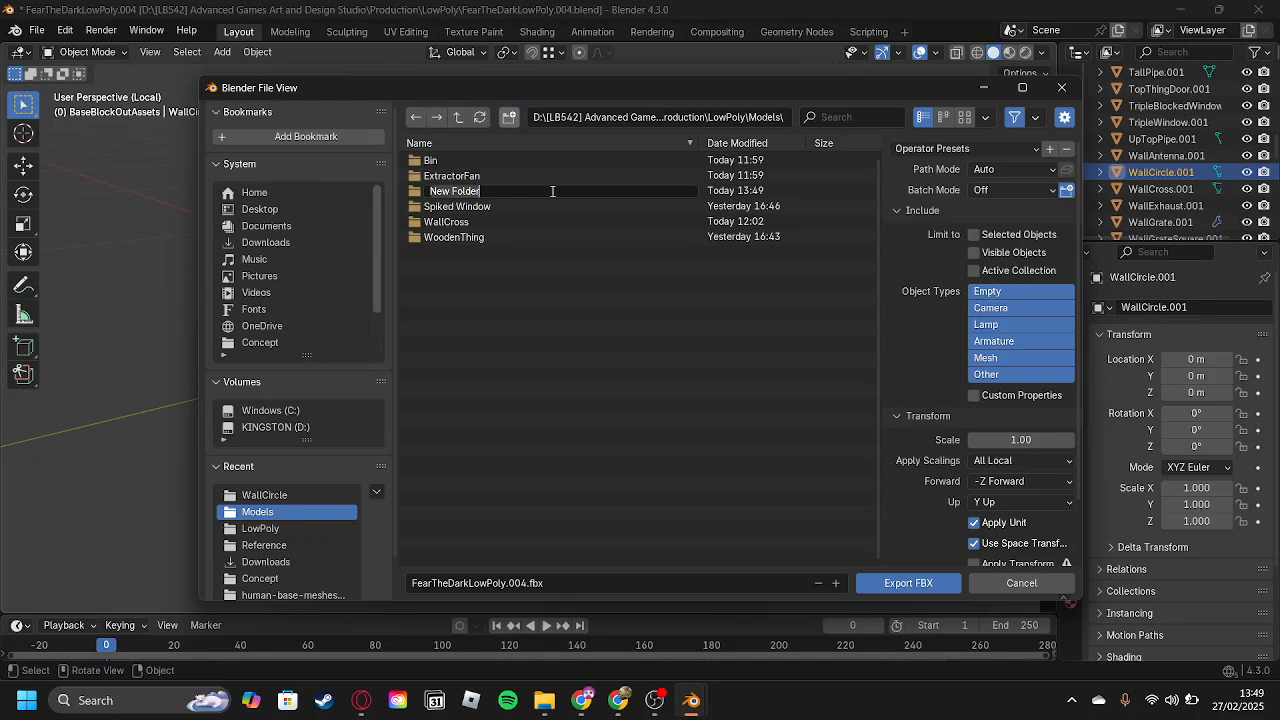
type("WallCircle")
key("Return")
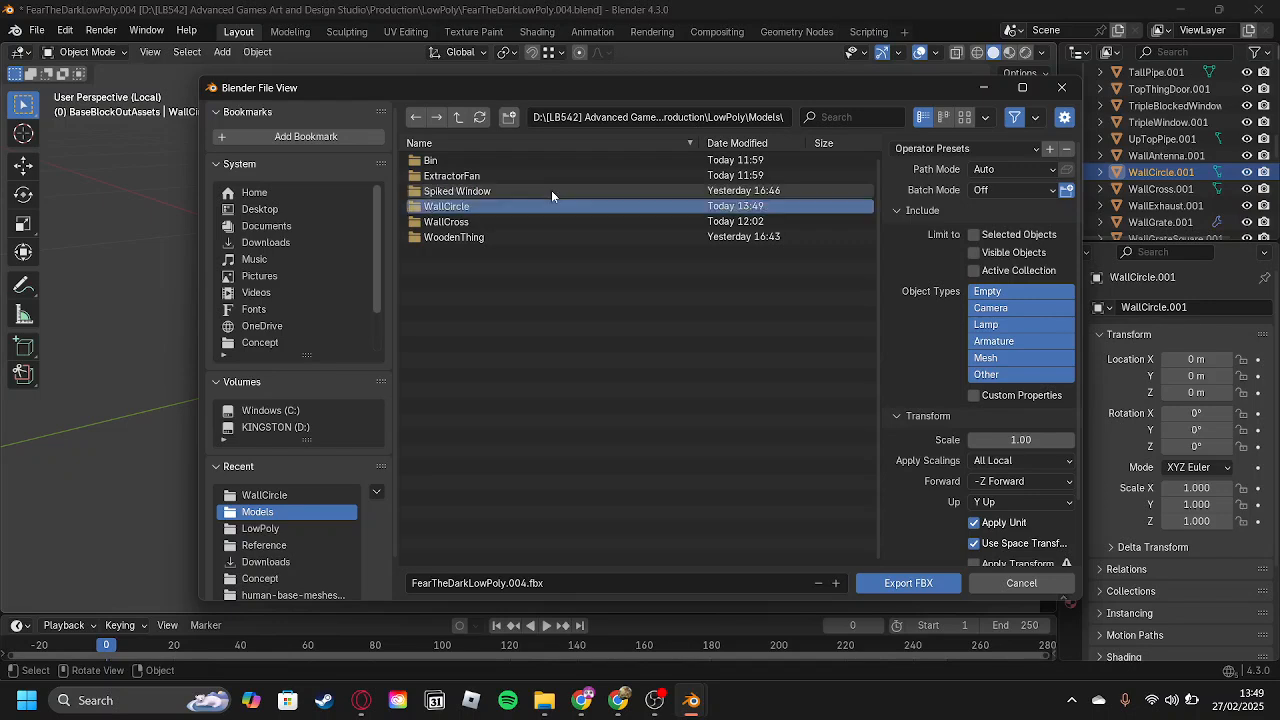
double_click(555, 207)
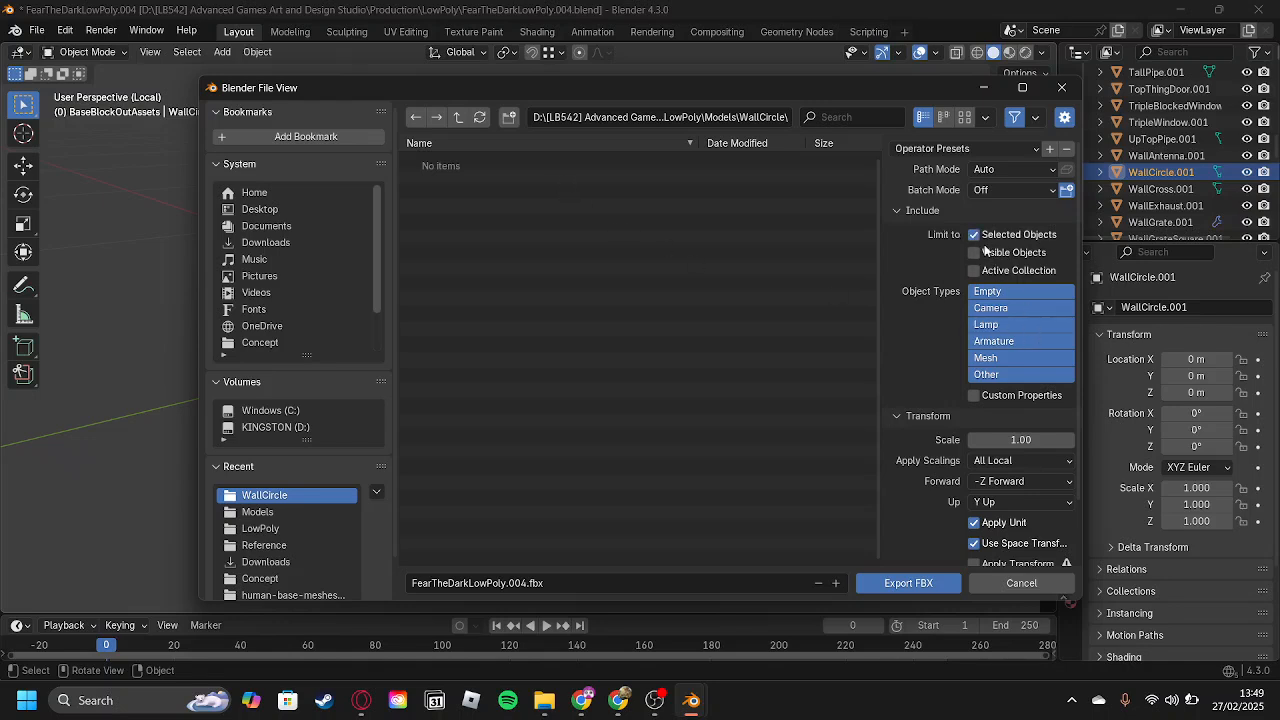
Limit the export to selected objects of type Mesh, give the file a name beginning with WallCircleB, and export the FBX.
left_click(995, 358)
left_click(441, 582)
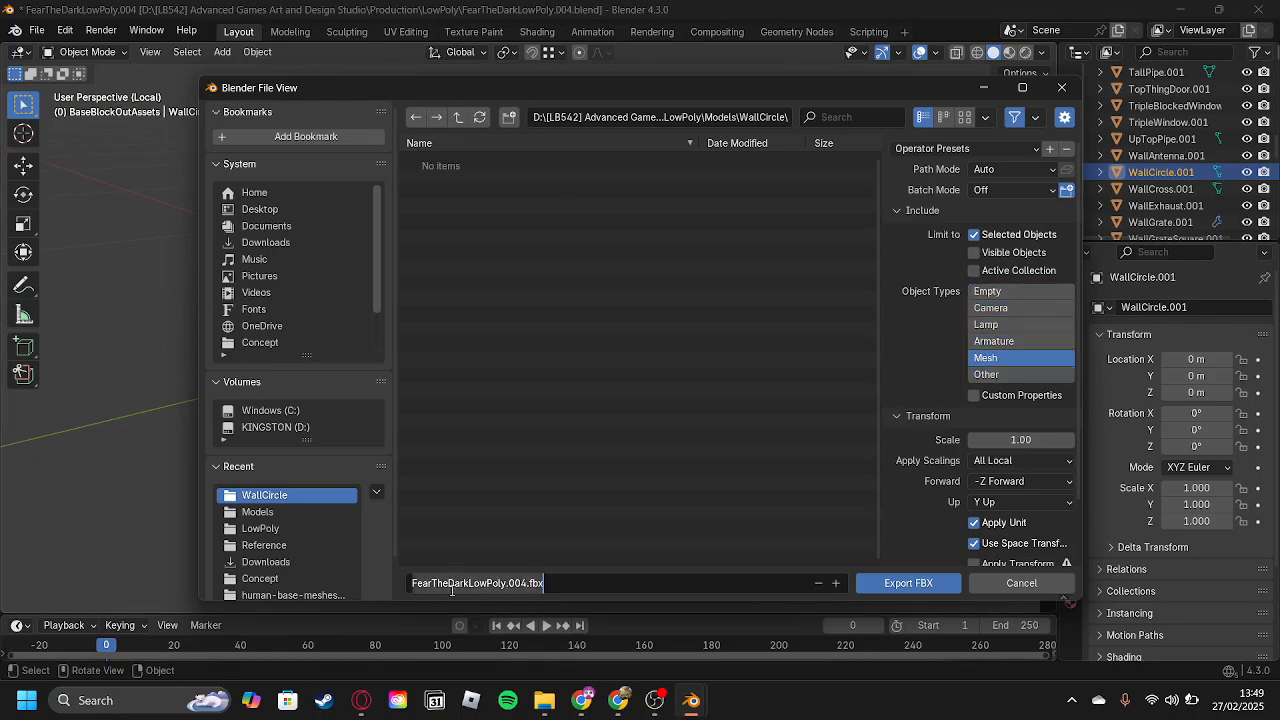
type("WallCircleBlockOut")
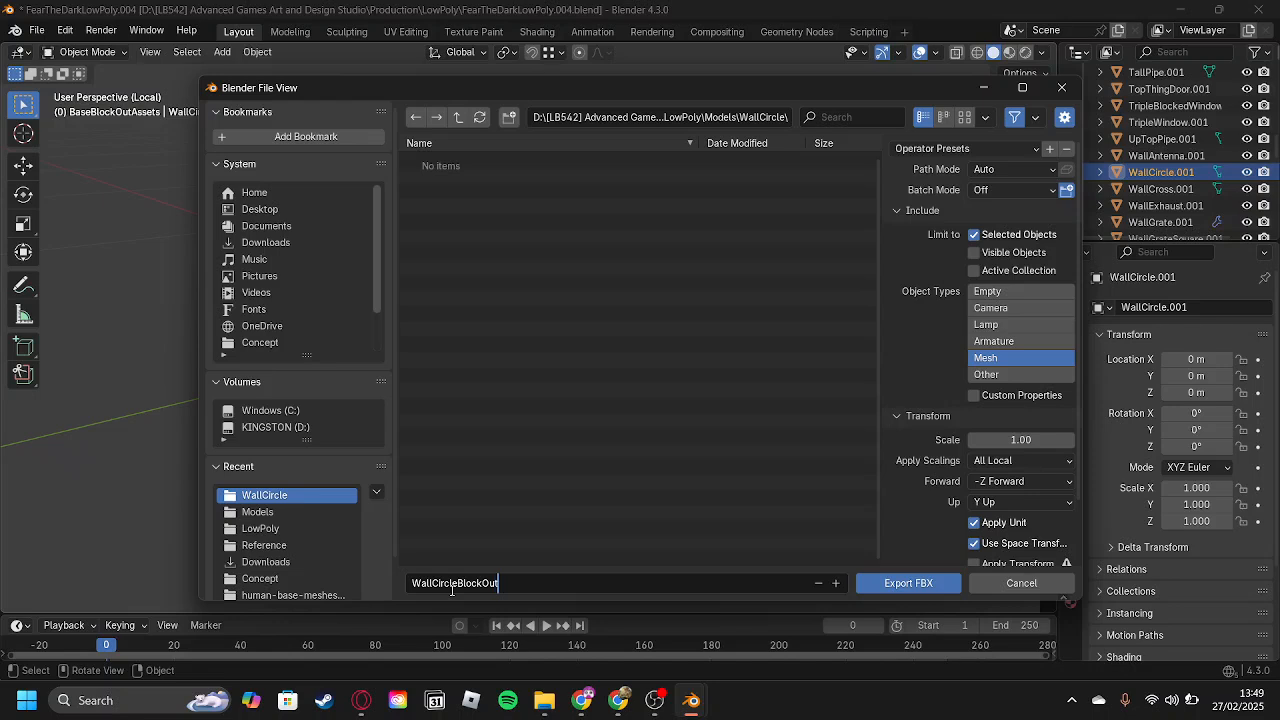
key("Return")
left_click(929, 580)
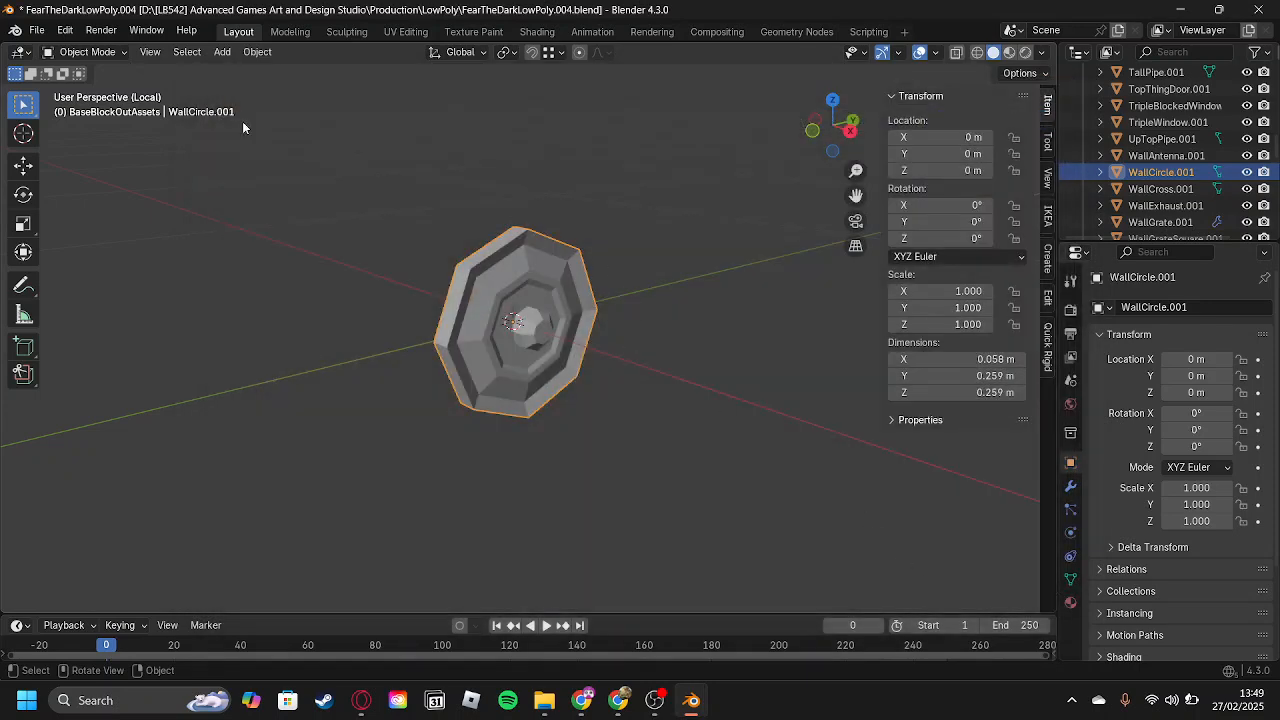
Create a new General file without saving the changes to FearTheDarkLowPoly.004.blend.
left_click(36, 30)
mouse_move(60, 49)
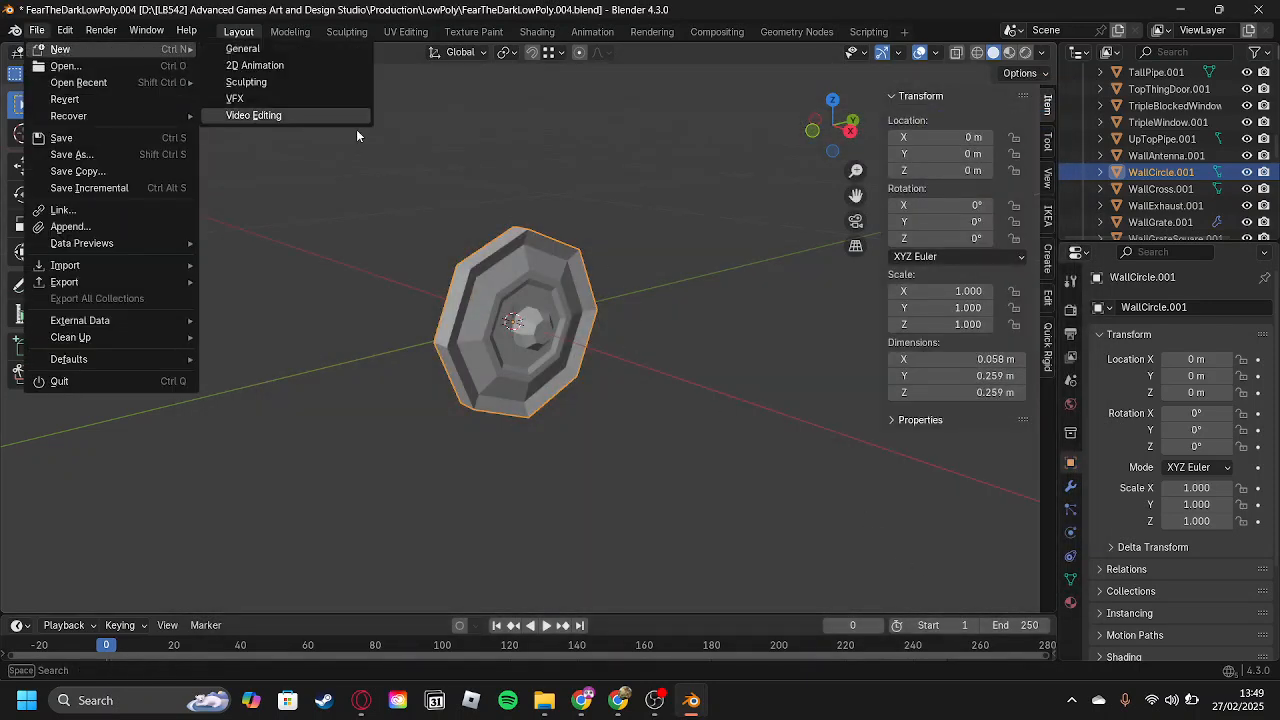
left_click(243, 49)
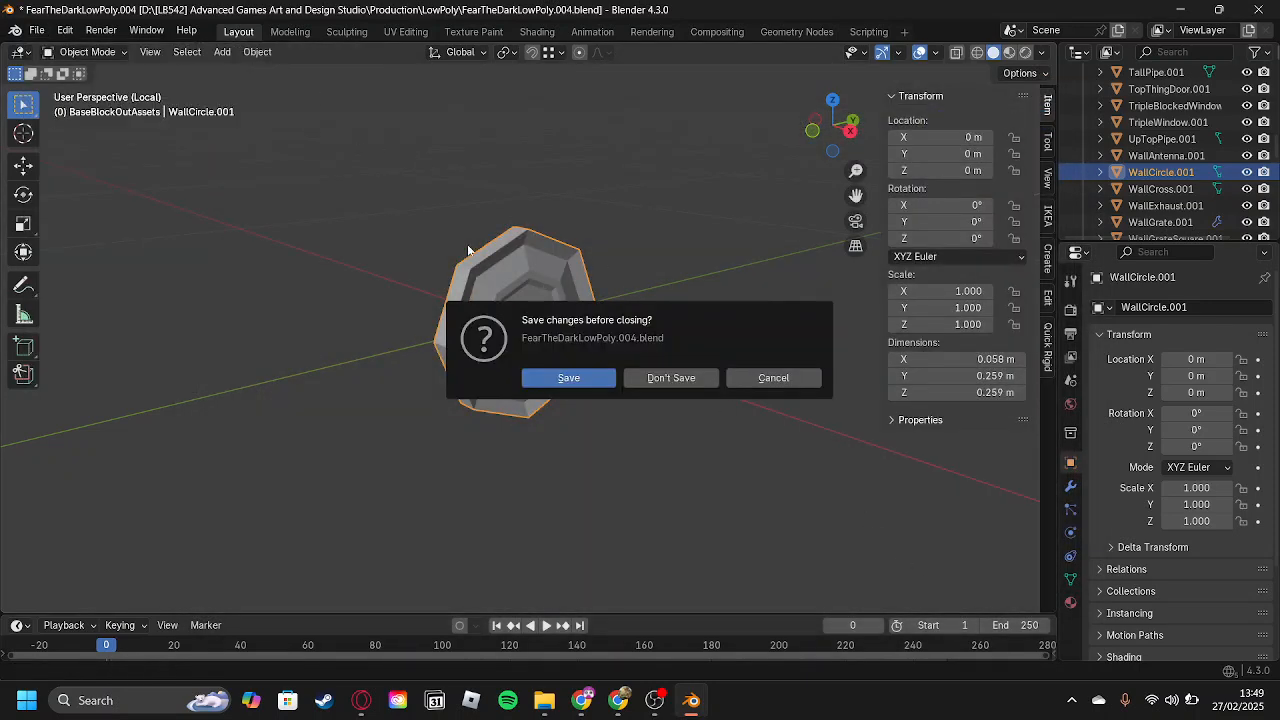
left_click(644, 379)
Delete the default camera, cube and light from the new scene.
scroll(400, 272, "down", 2)
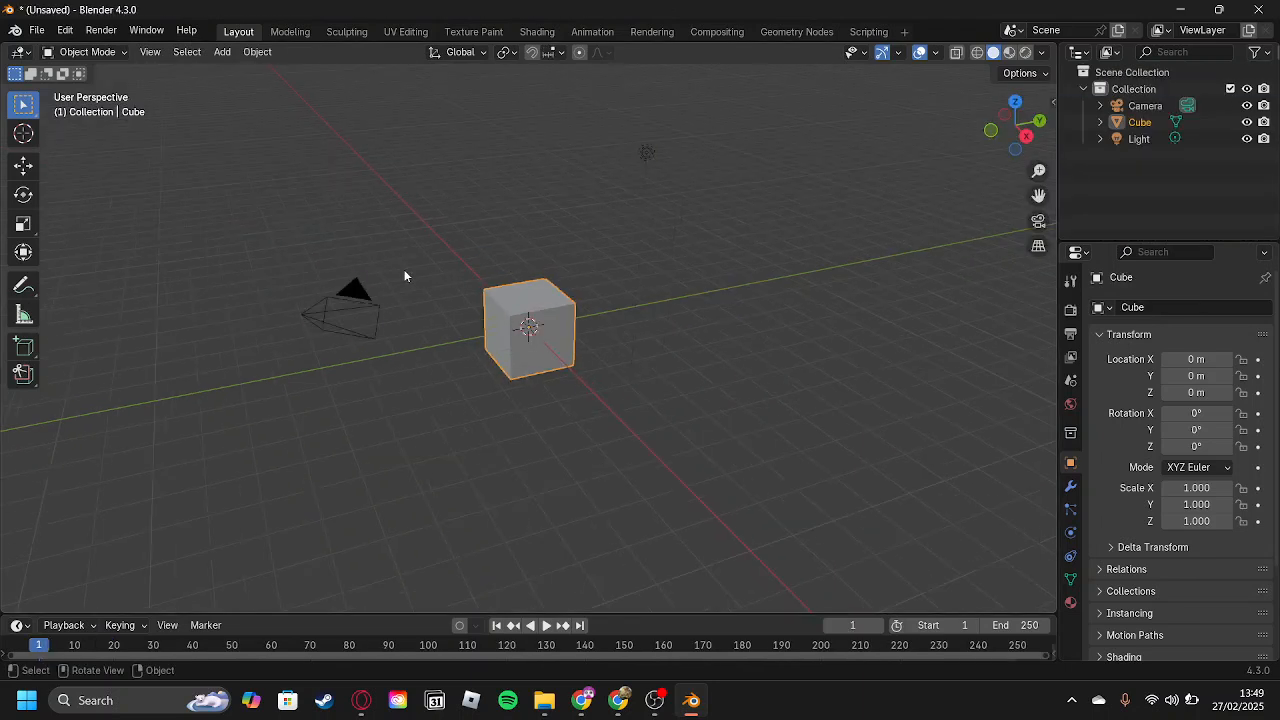
key("a")
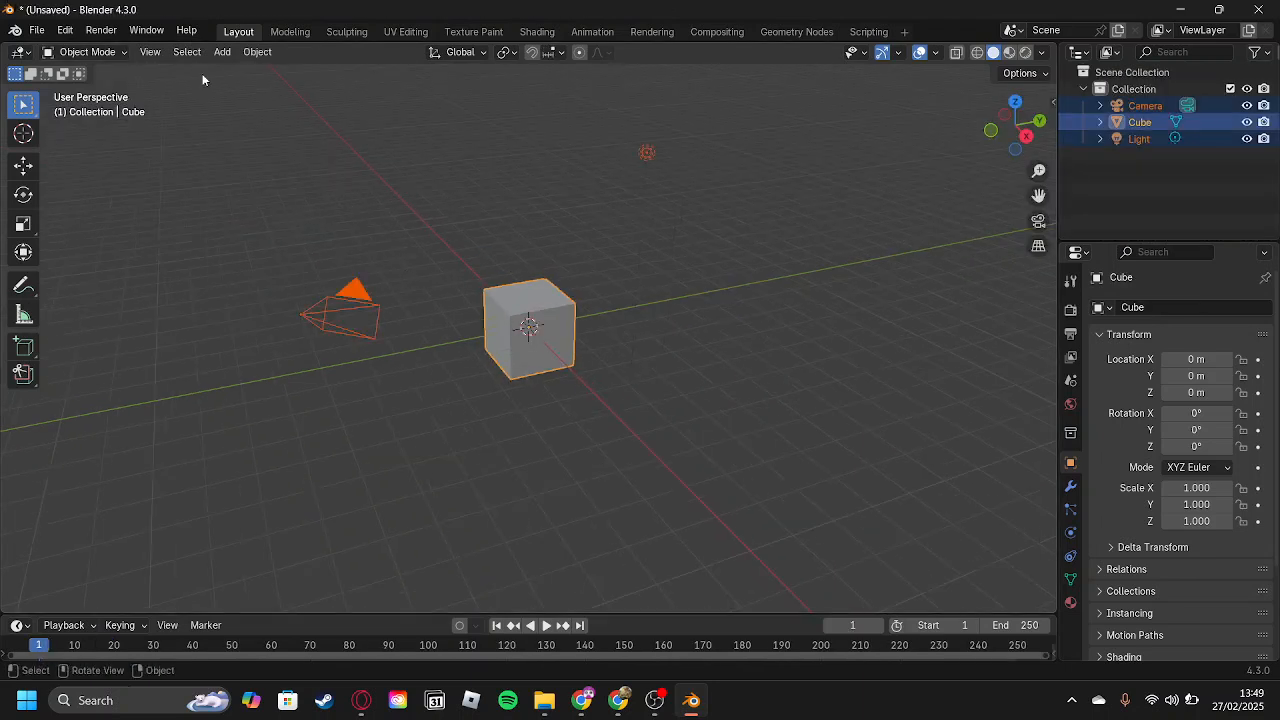
key("Delete")
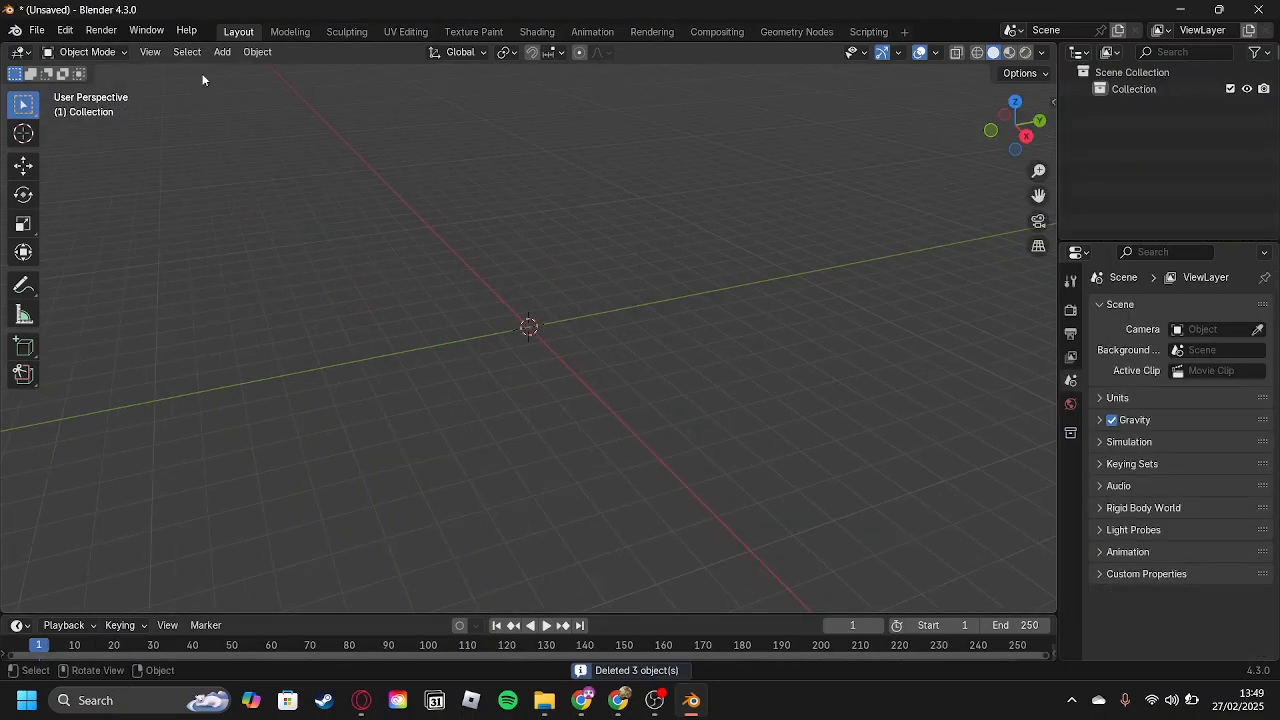
Import WallCircleBlockOut.fbx from the project's Production > LowPoly > Models > WallCircle folder on the KINGSTON (D:) drive.
left_click(37, 31)
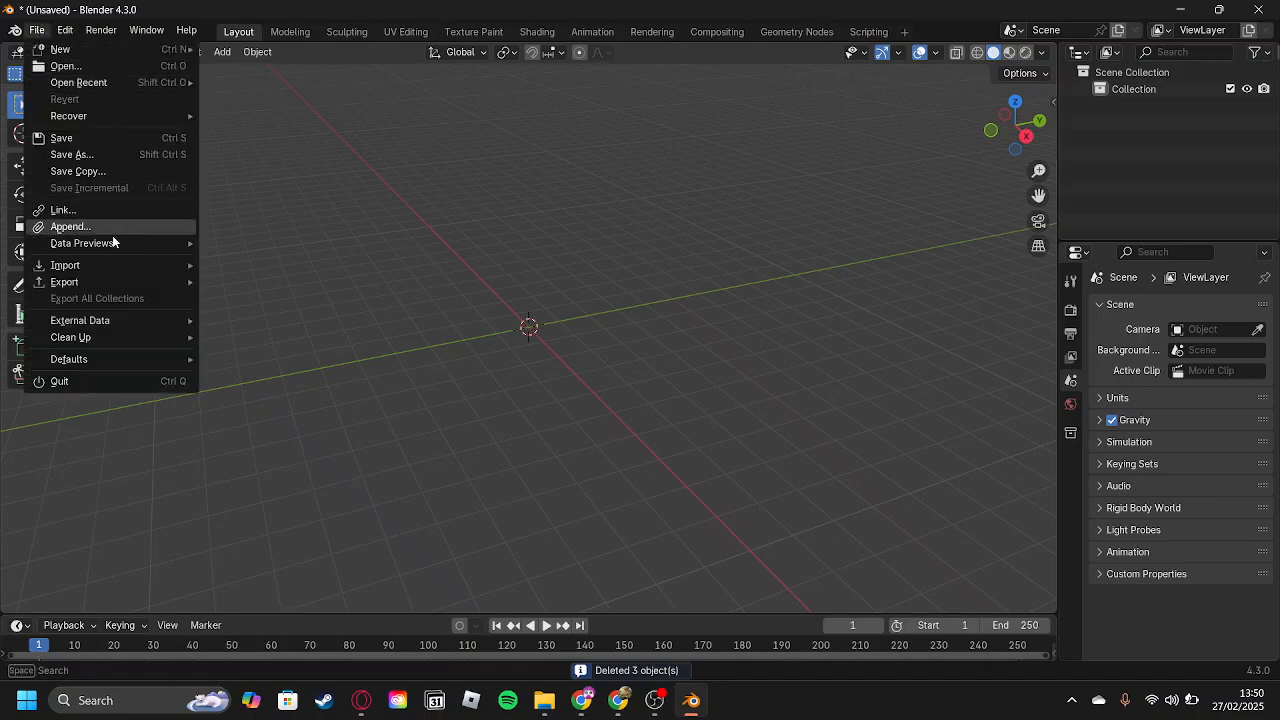
mouse_move(107, 266)
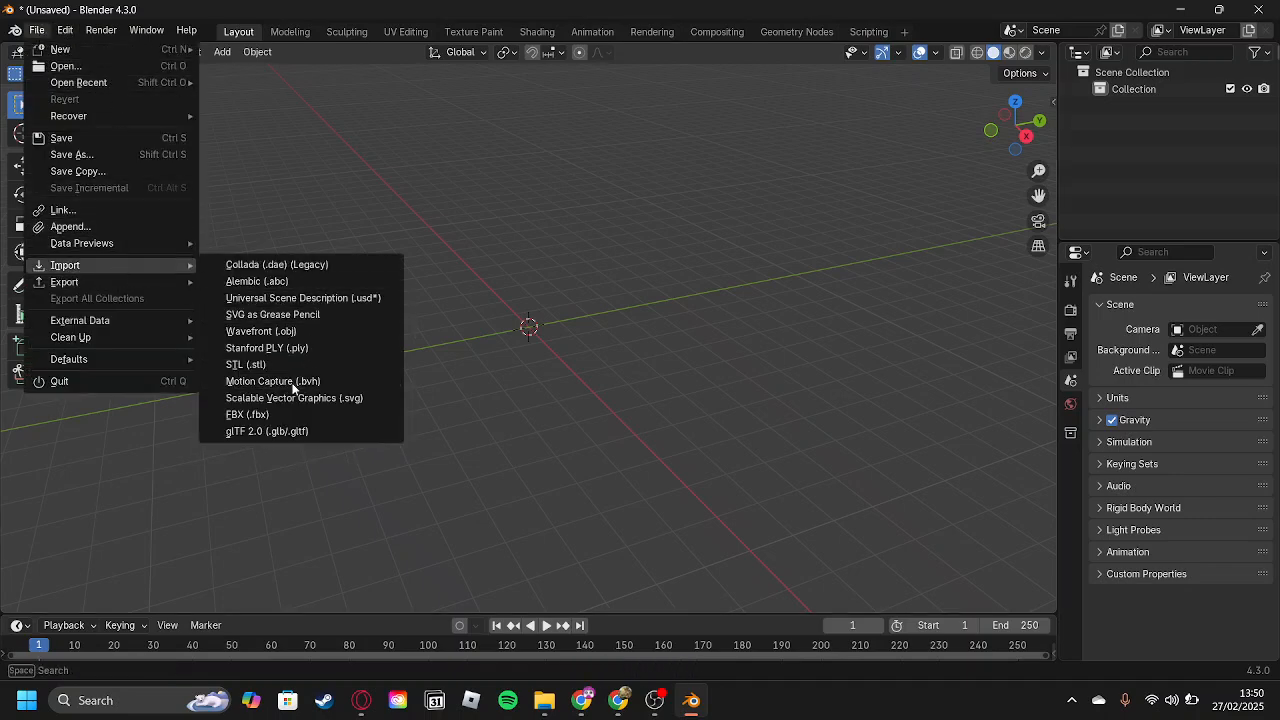
left_click(295, 415)
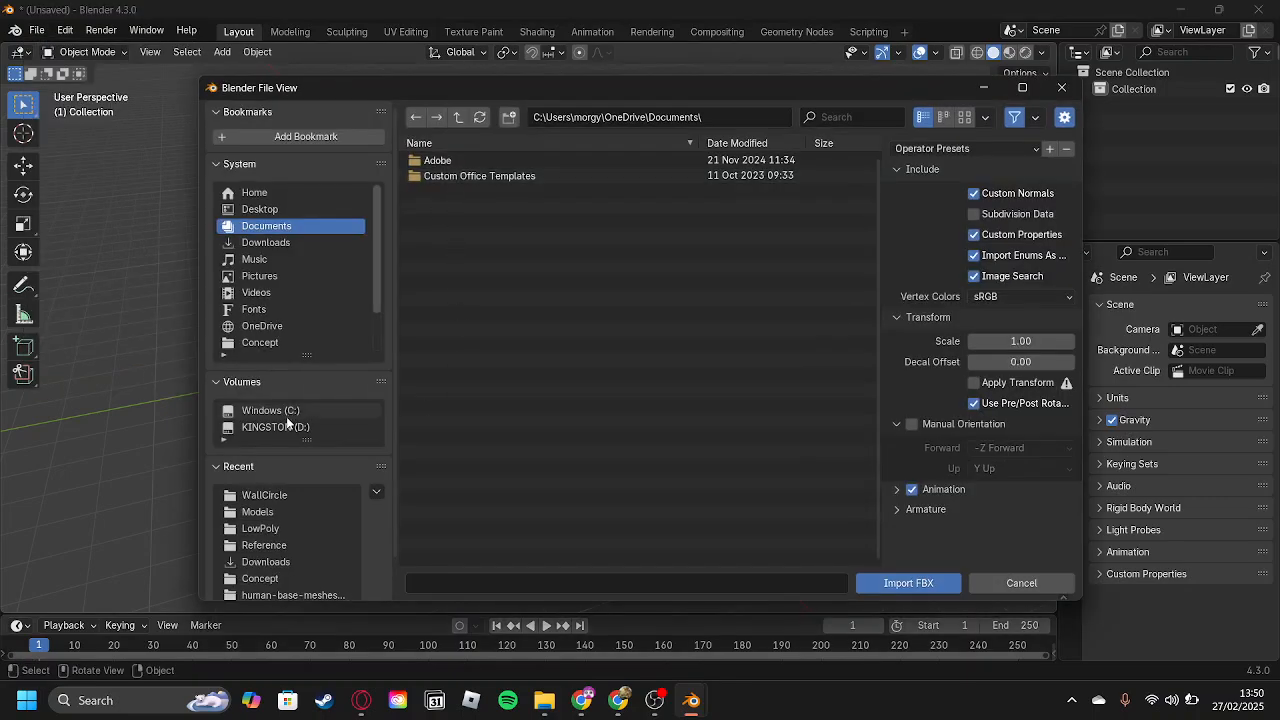
left_click(275, 427)
double_click(519, 176)
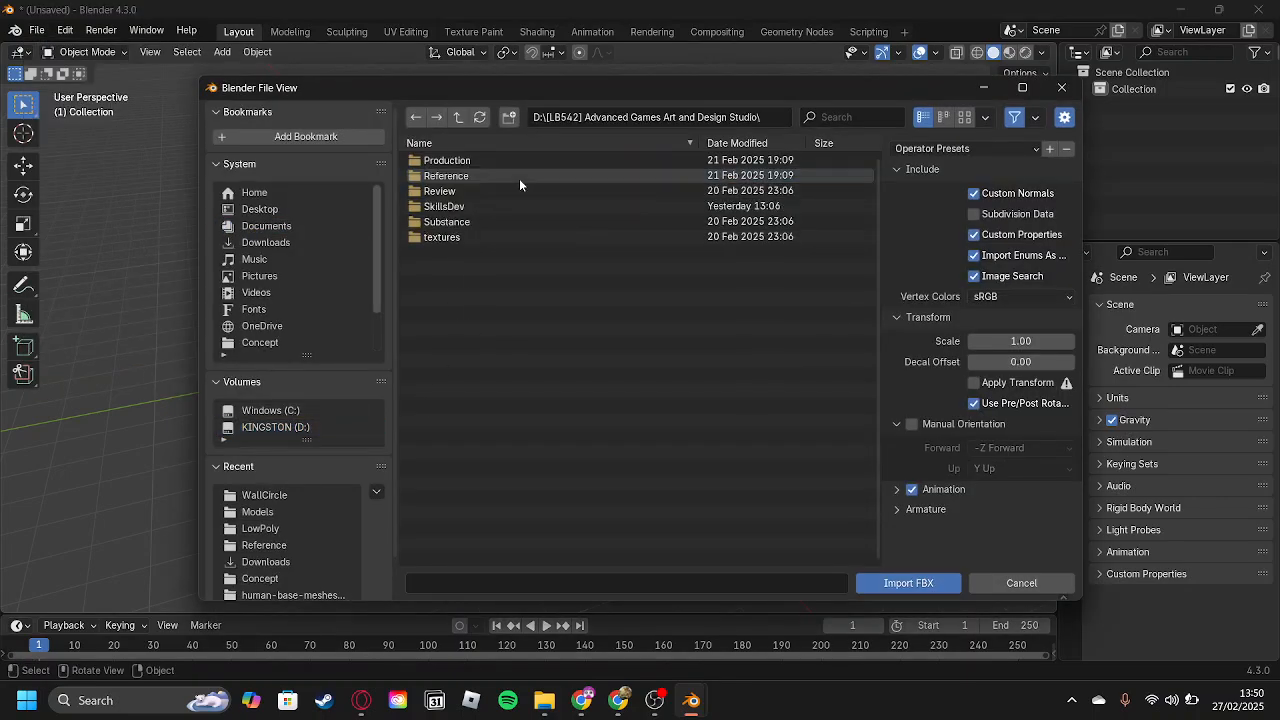
double_click(504, 160)
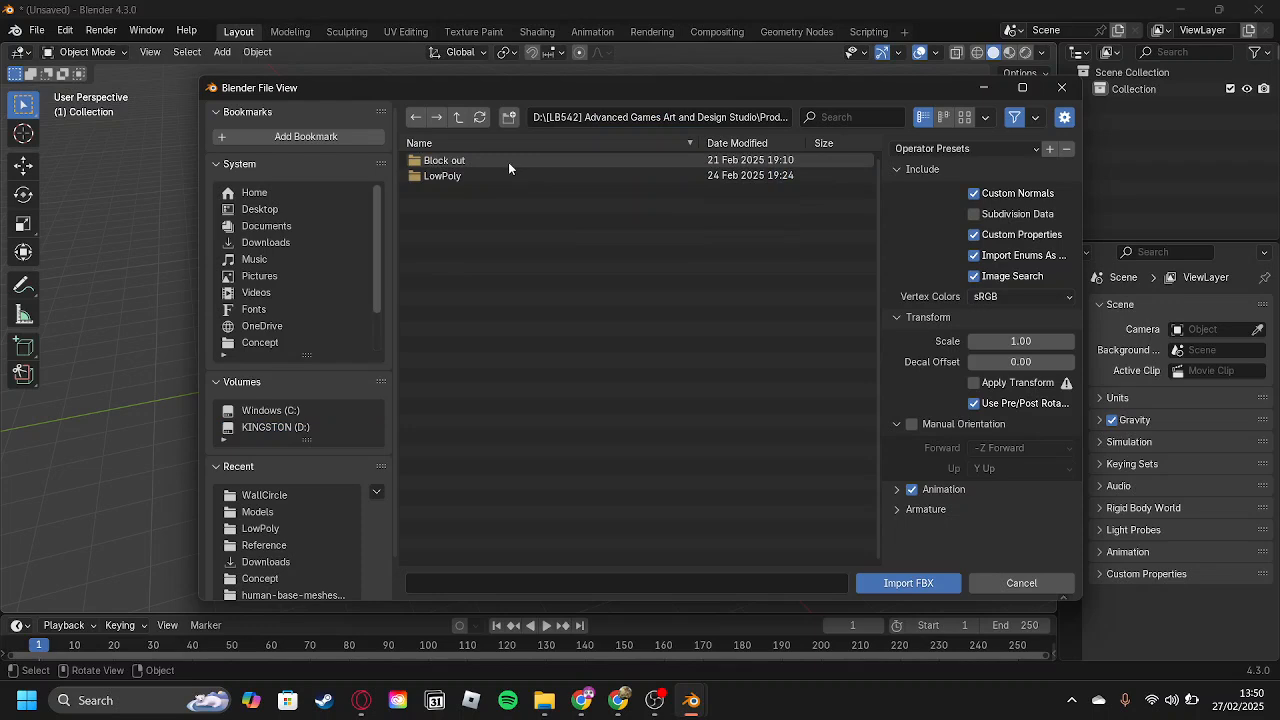
double_click(506, 176)
double_click(505, 161)
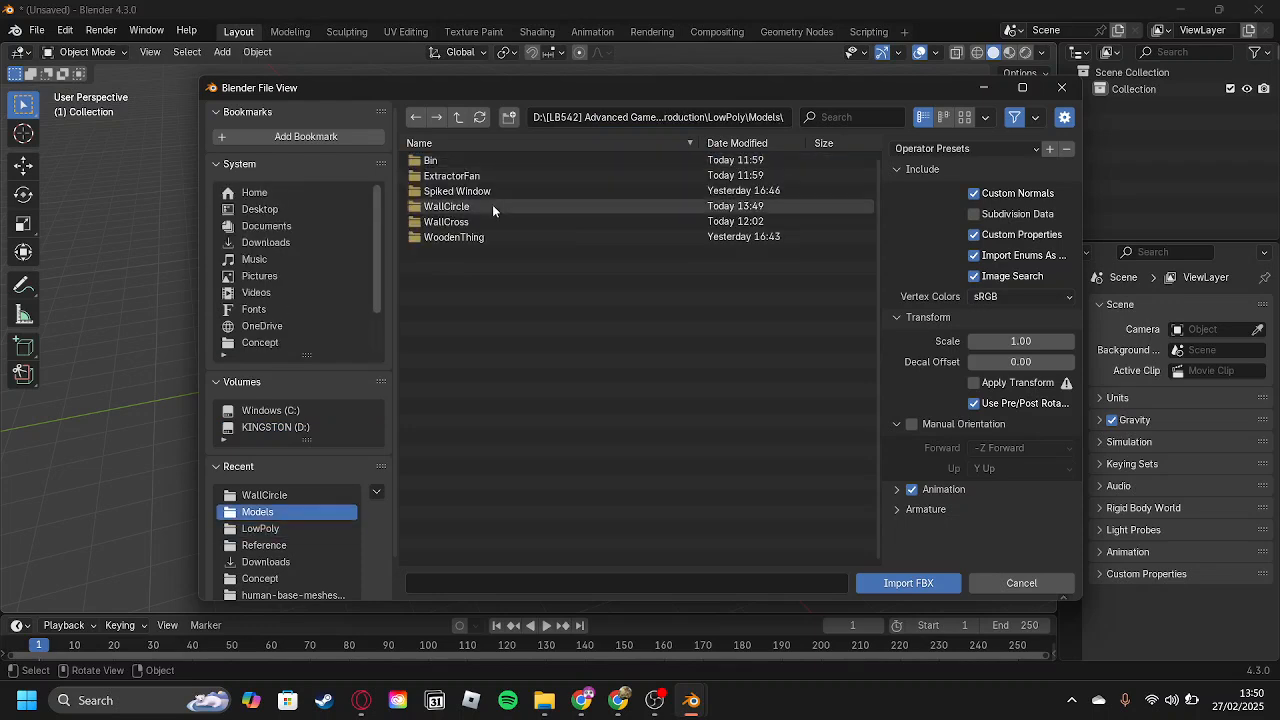
double_click(490, 206)
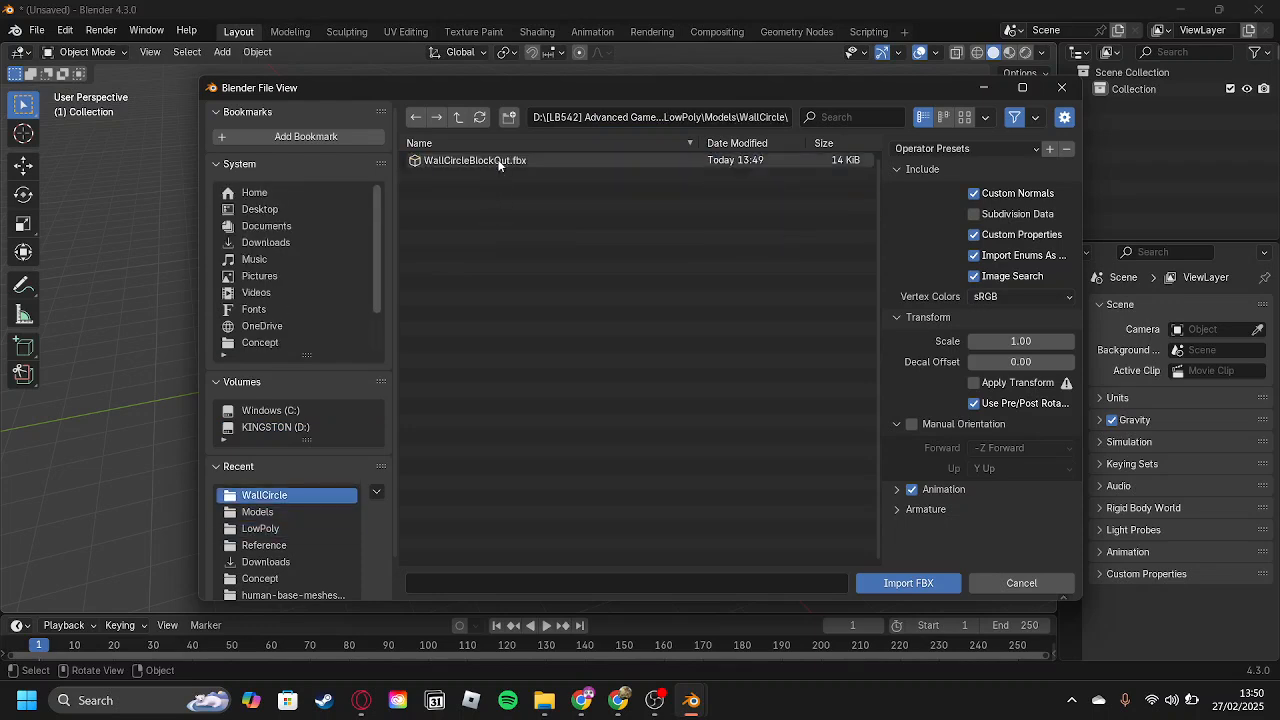
left_click(480, 160)
left_click(935, 583)
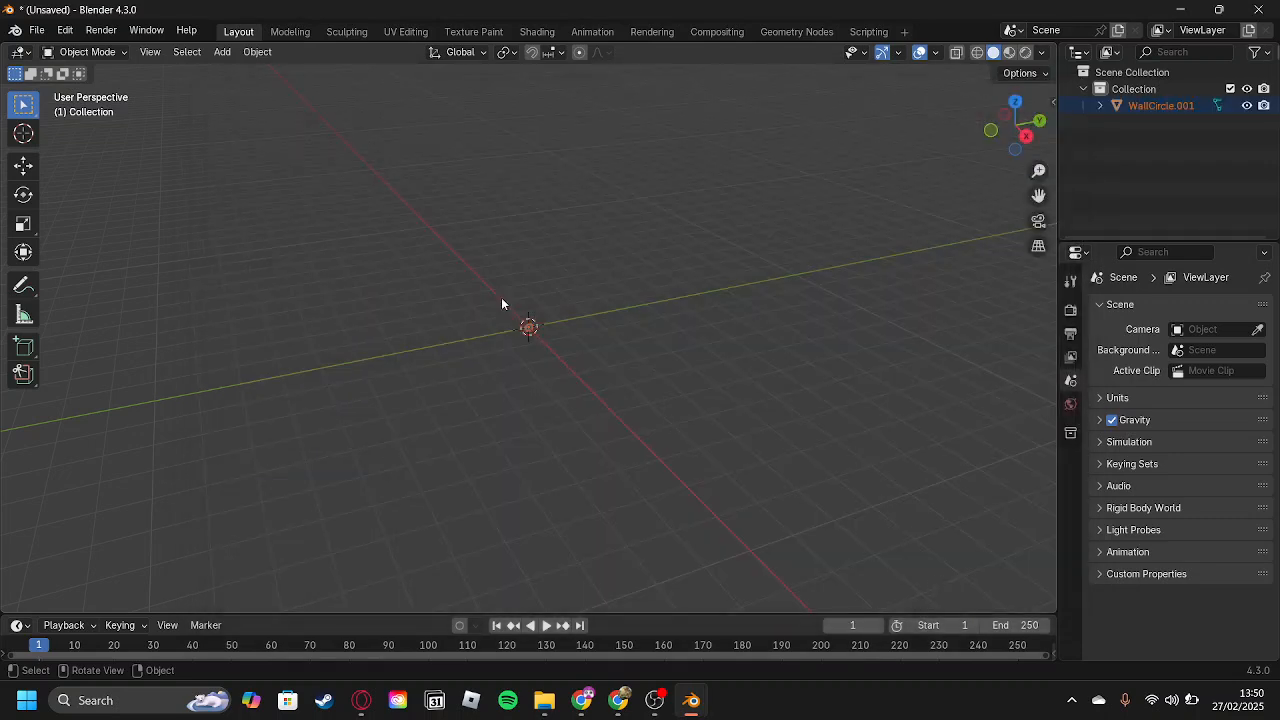
scroll(489, 304, "up", 15)
scroll(540, 280, "down", 3)
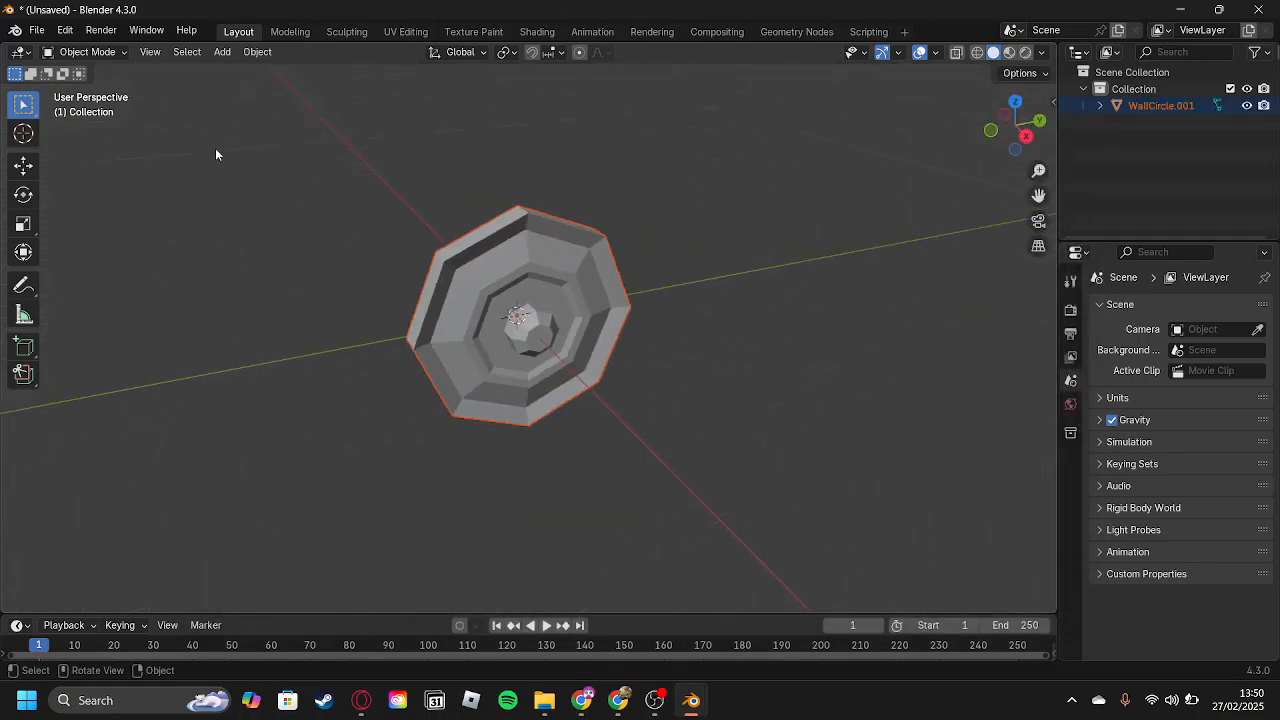
Save the new scene as WallCircleLowPoly.blend in the WallCircle folder inside Models.
right_click(39, 43)
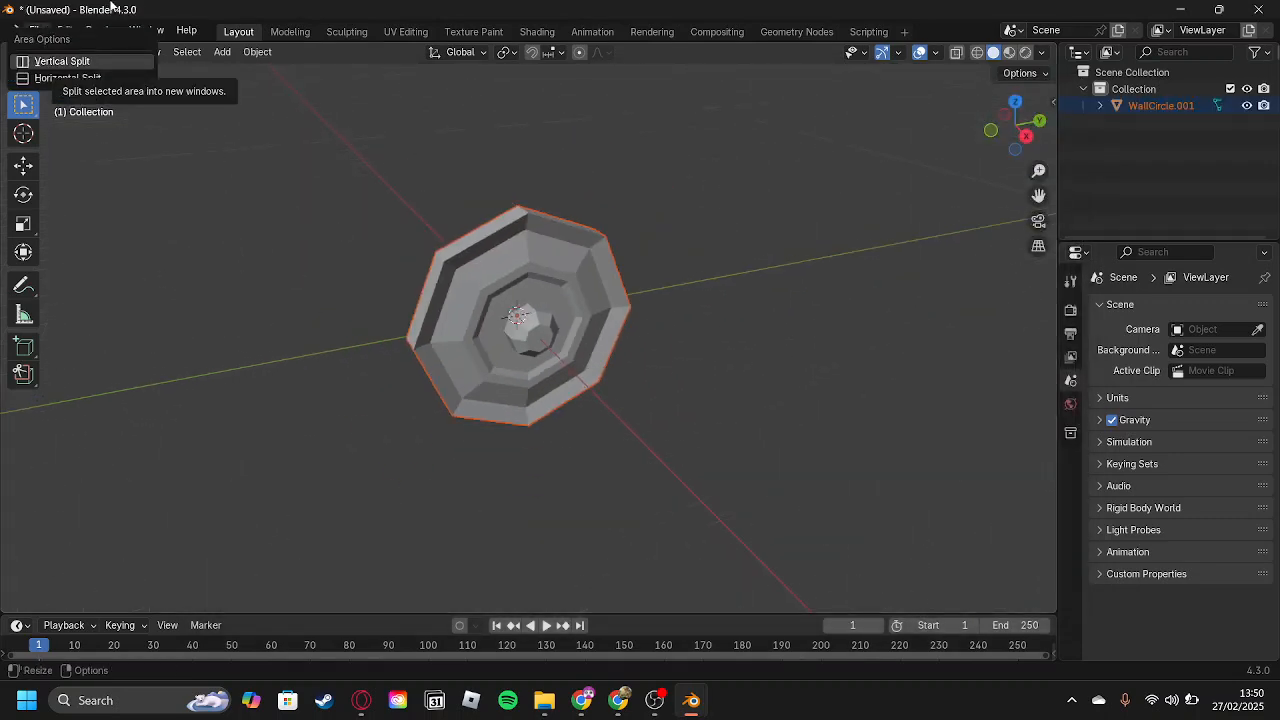
right_click(227, 228)
left_click(36, 30)
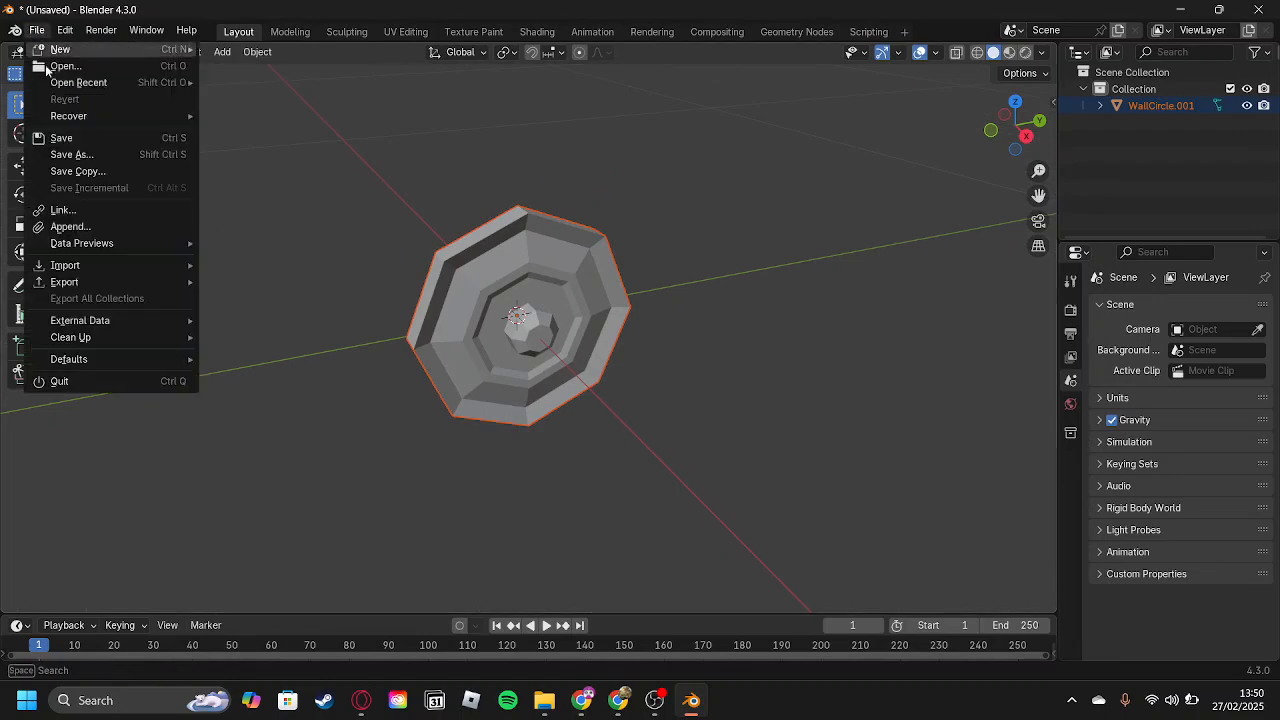
left_click(122, 135)
double_click(460, 162)
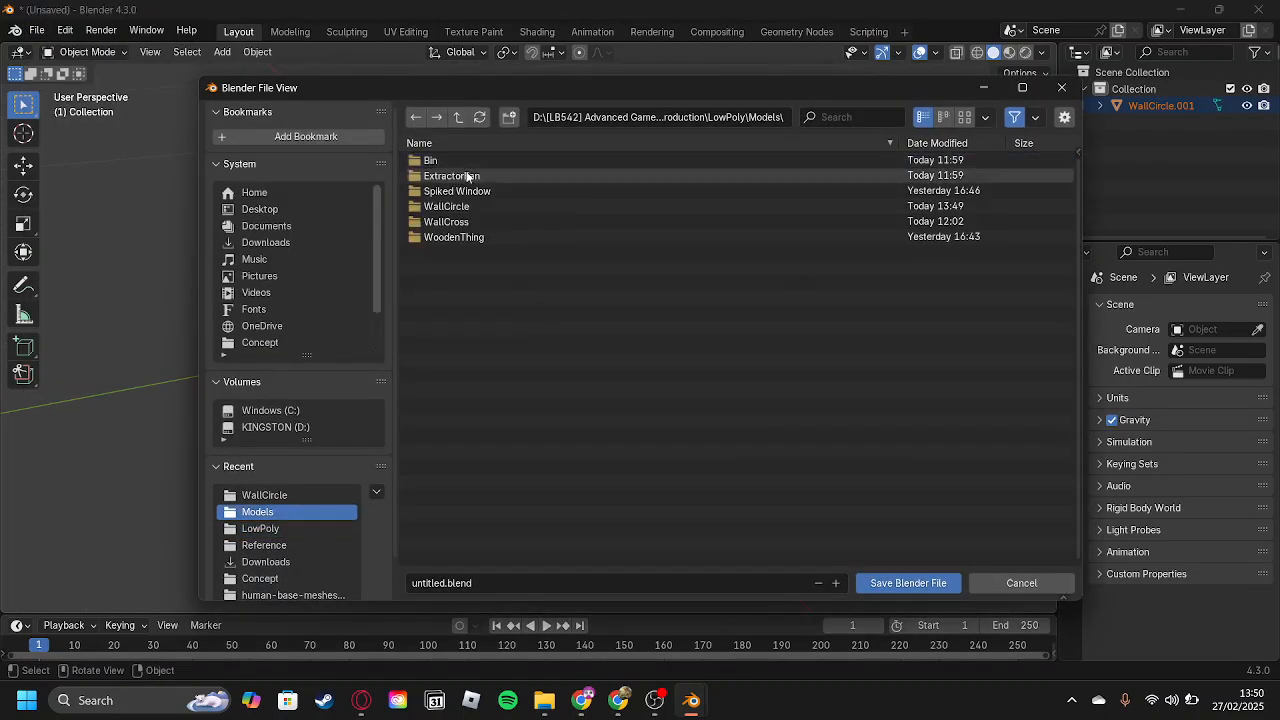
double_click(463, 206)
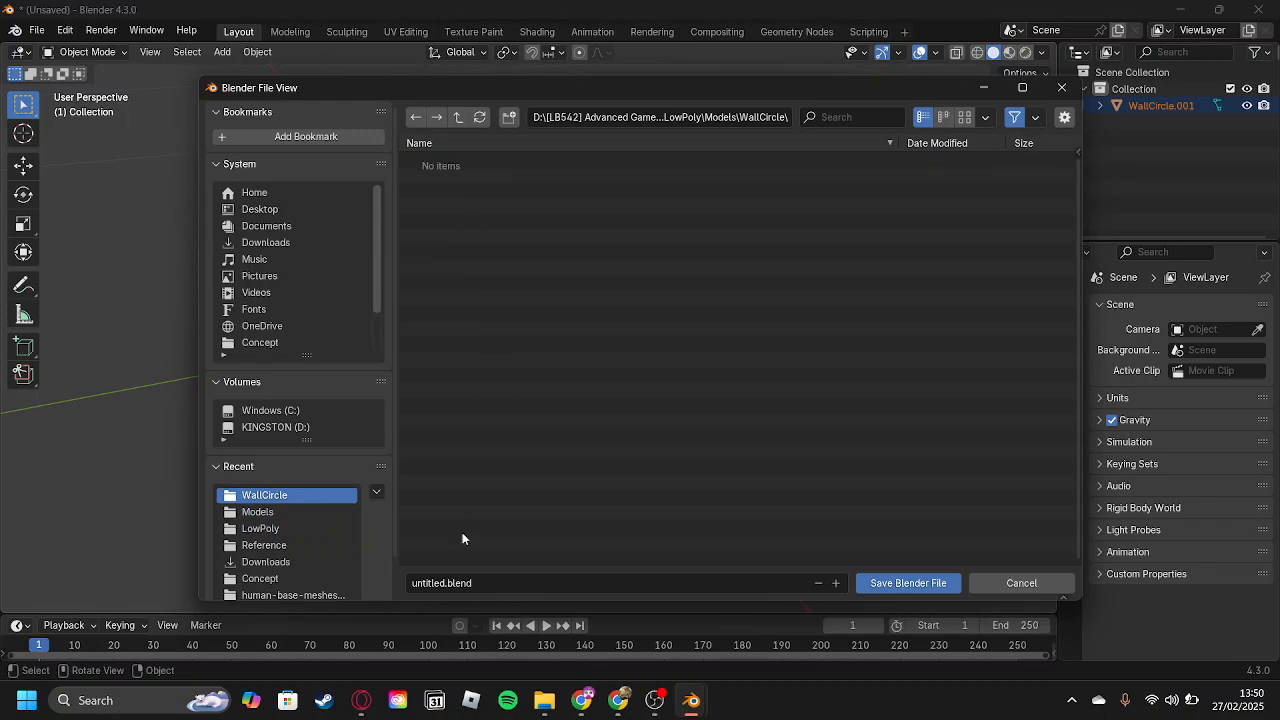
left_click(476, 584)
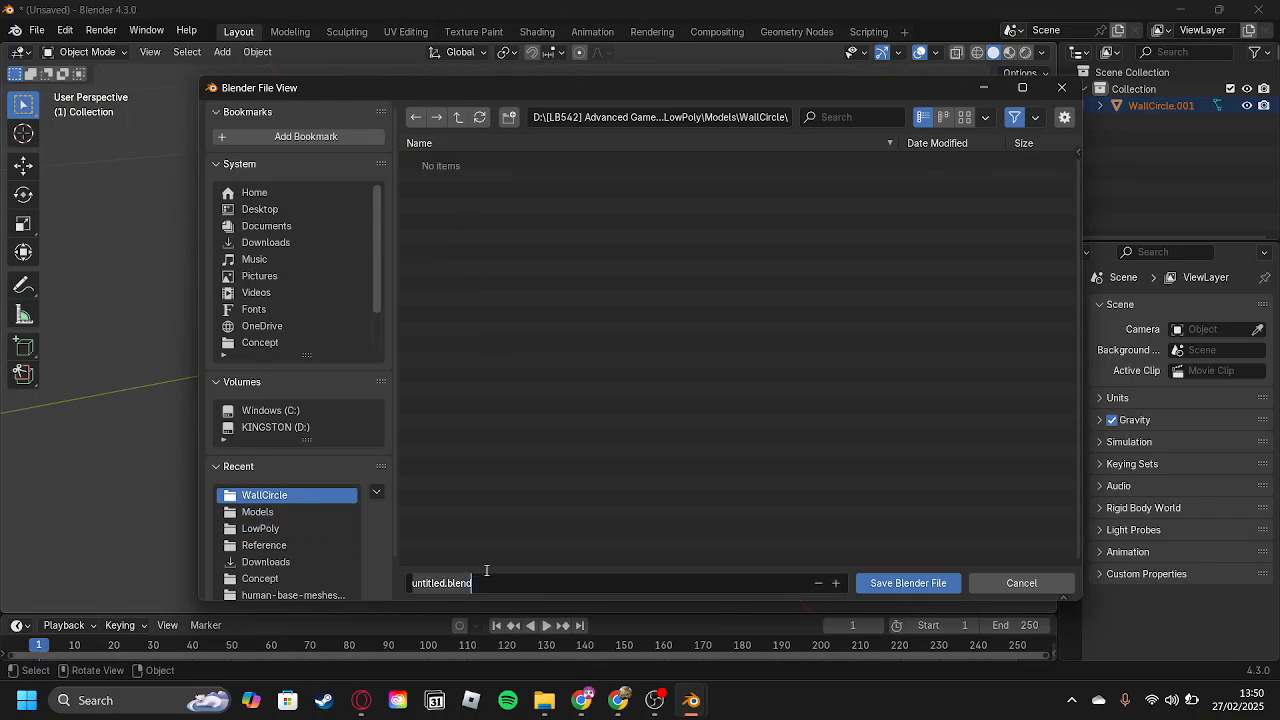
type("WallCircleLowPoly")
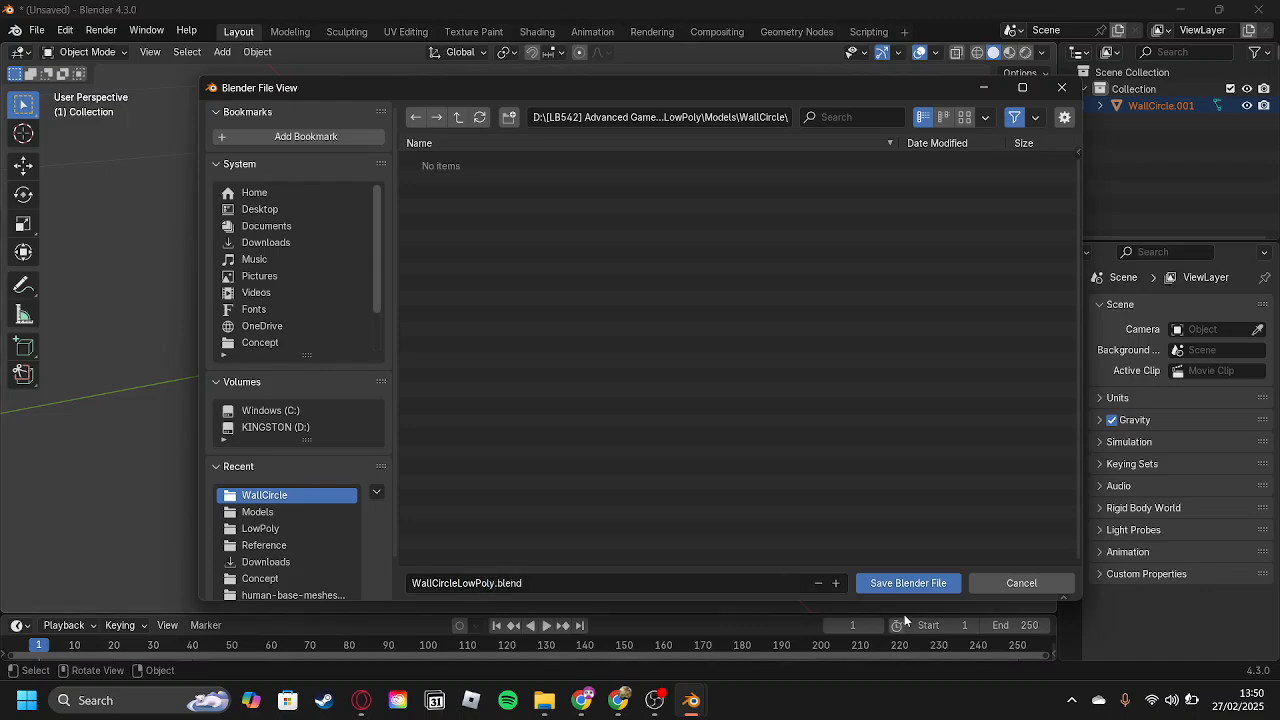
left_click(908, 583)
Select the imported wall circle and switch it to Edit Mode.
middle_click_drag(592, 270, 554, 289)
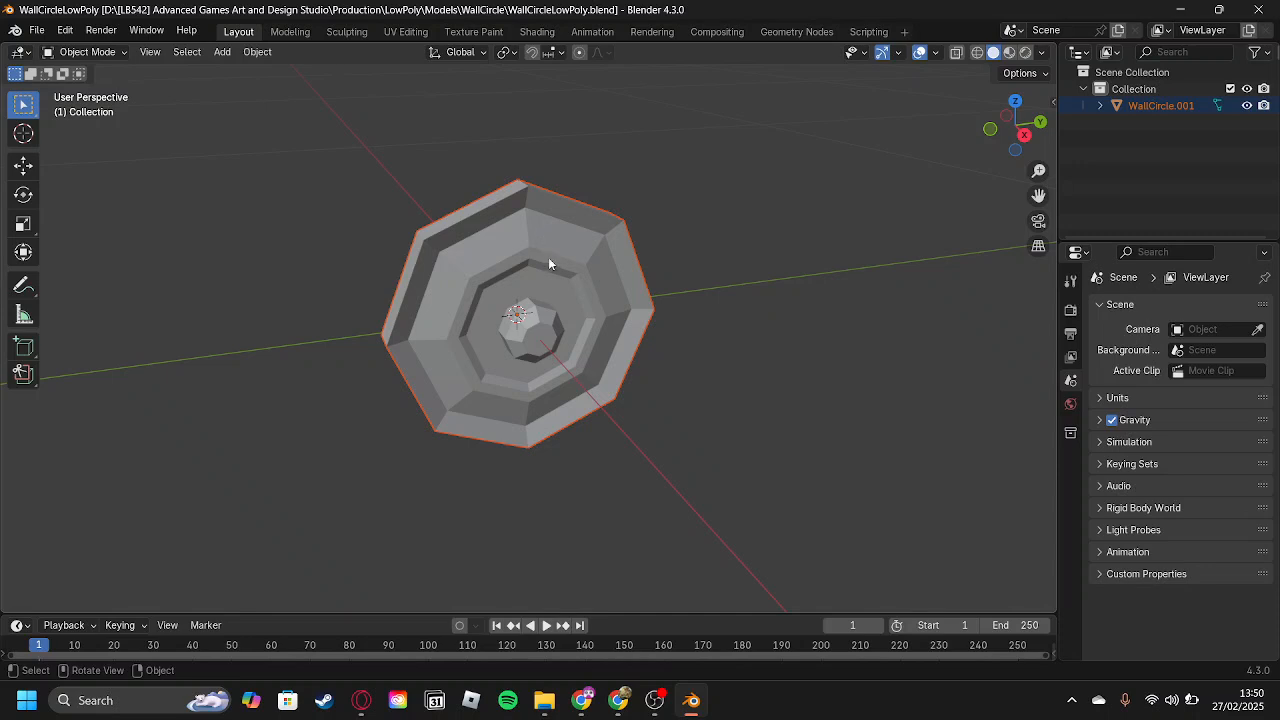
mouse_move(551, 260)
middle_mouse_down()
mouse_move(540, 211)
mouse_move(508, 206)
mouse_move(554, 233)
mouse_move(554, 249)
middle_mouse_up()
scroll(554, 249, "down", 2)
middle_click_drag(641, 408, 692, 417)
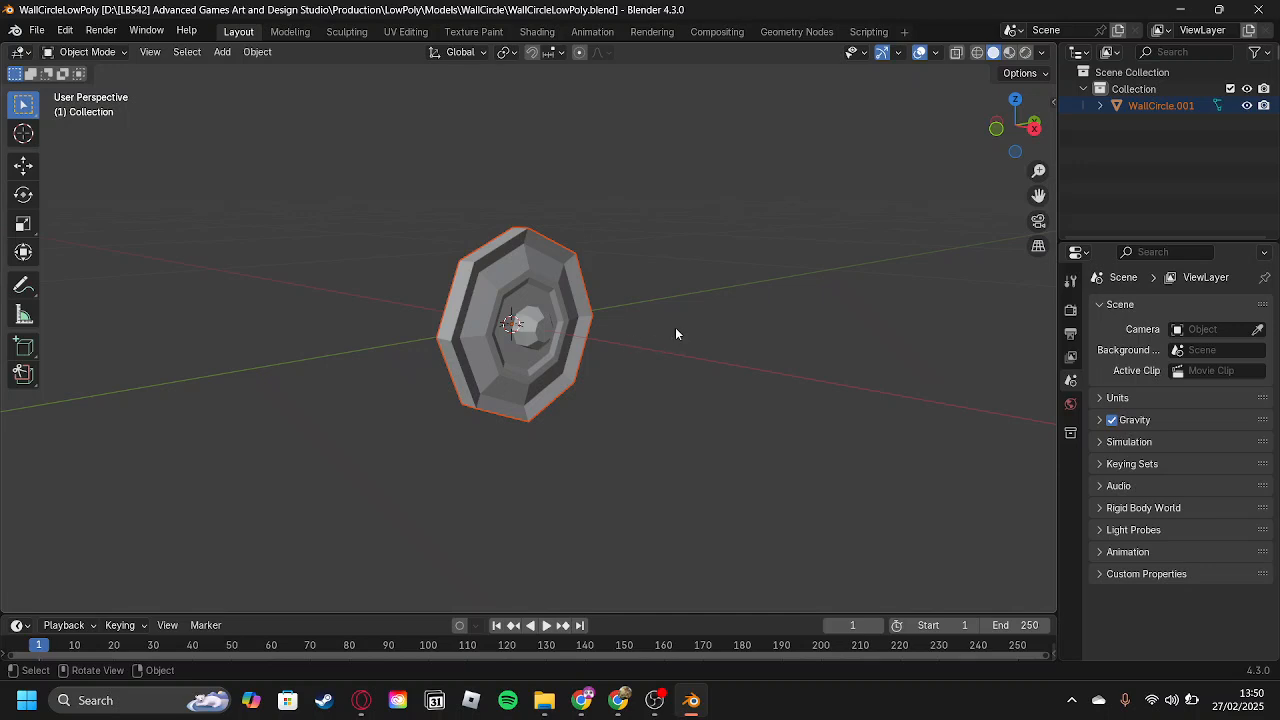
middle_click_drag(638, 404, 545, 308)
left_click(565, 335)
scroll(545, 308, "up", 1)
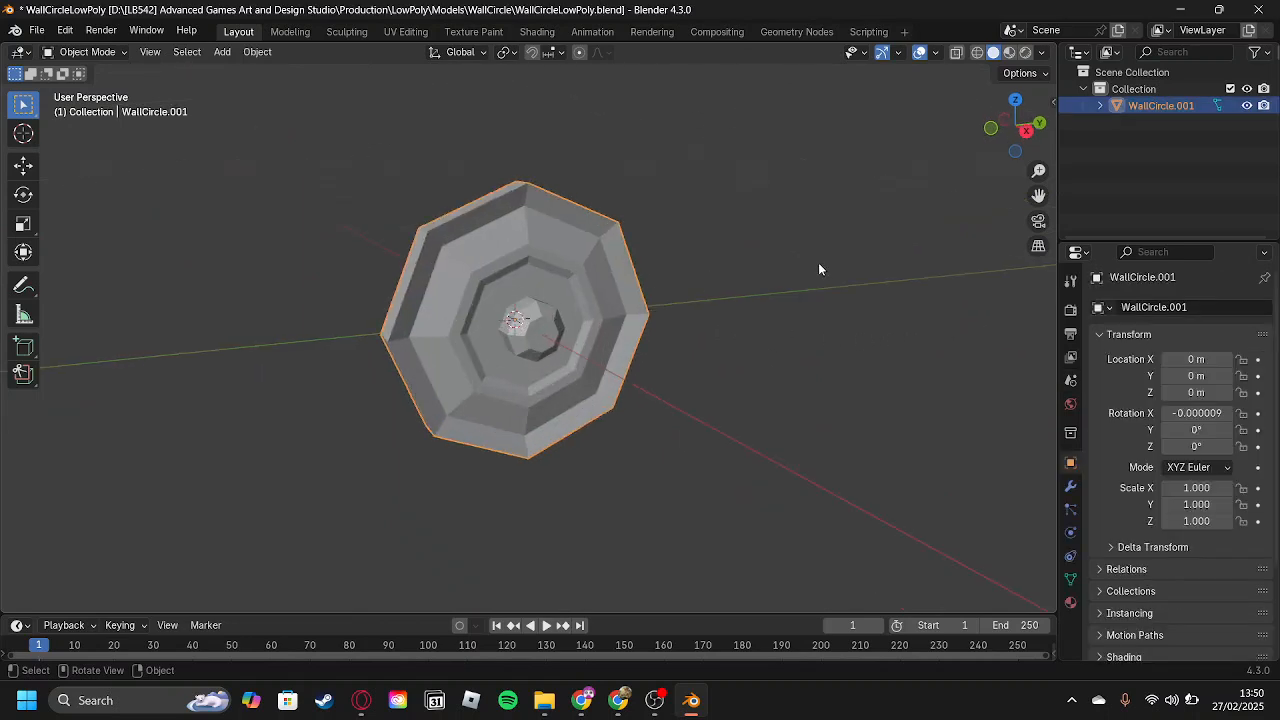
scroll(740, 312, "down", 2)
key("ctrl+Tab")
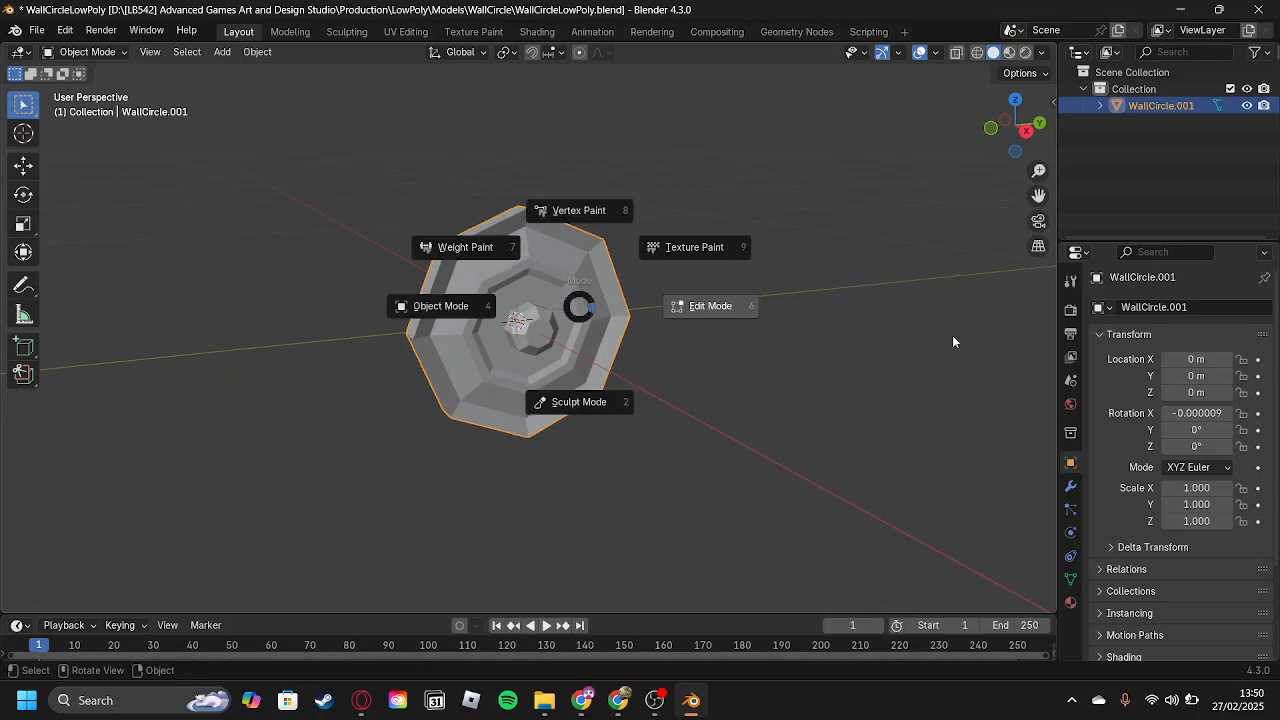
left_click(800, 326)
scroll(588, 238, "up", 4)
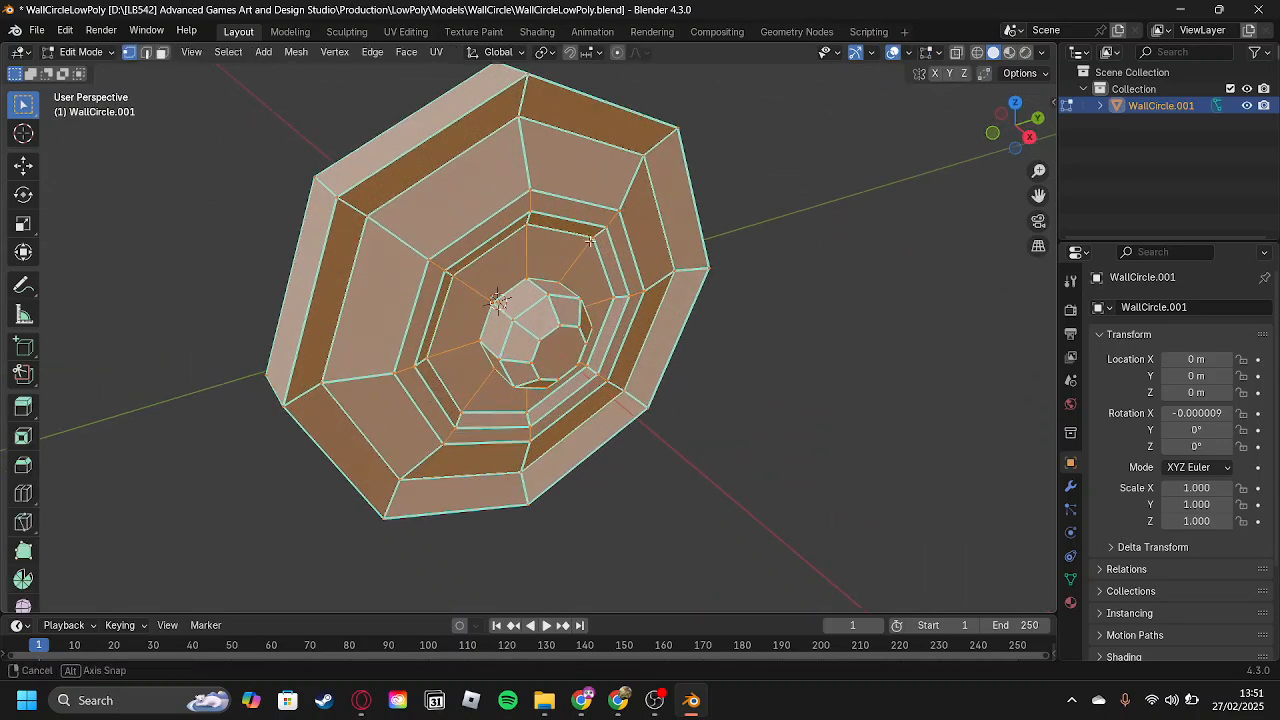
Switch to the browser and examine the Wall Circle Low-Poly reference image on the Fear the Dark Trello board.
middle_click_drag(588, 238, 635, 249)
middle_click_drag(457, 344, 458, 320)
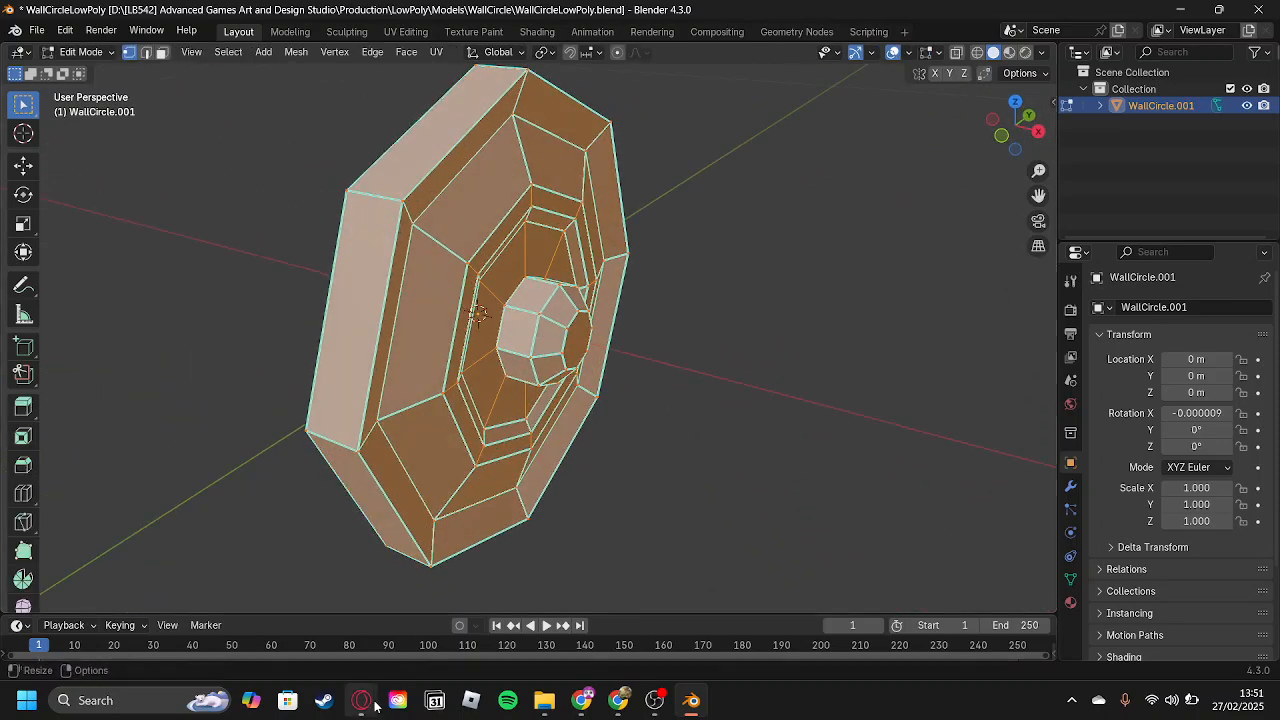
mouse_move(361, 700)
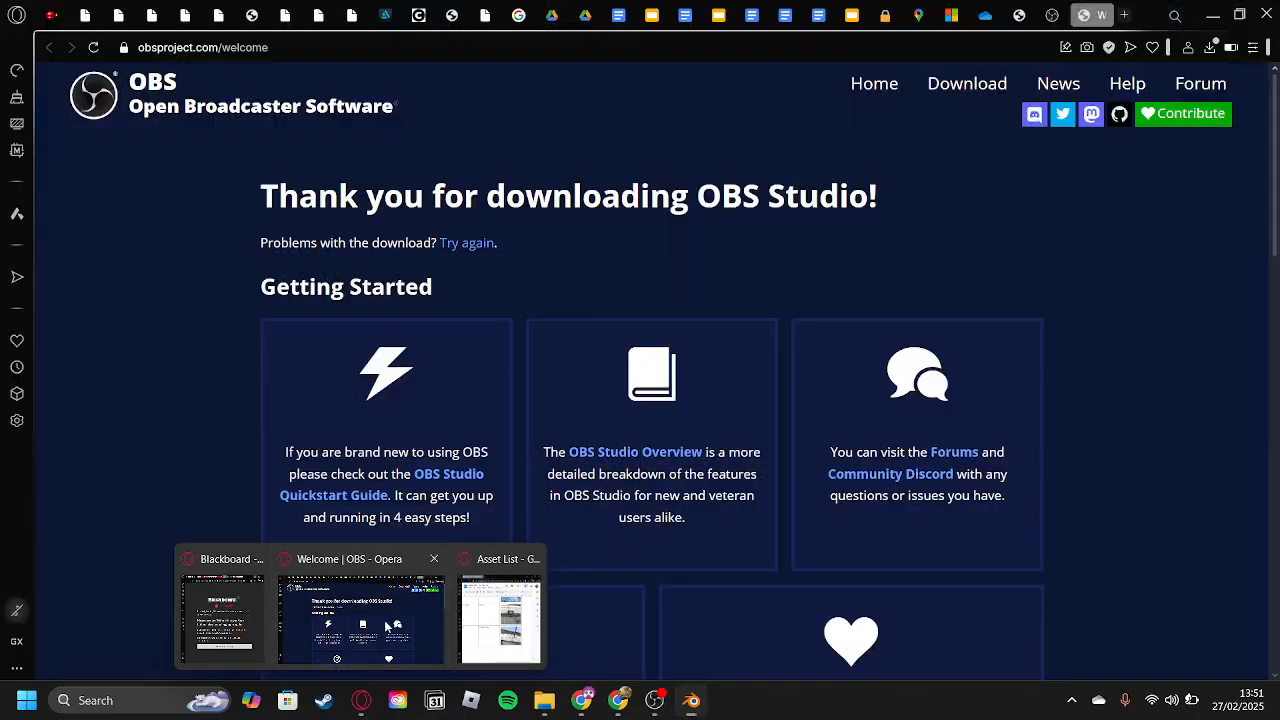
left_click(386, 626)
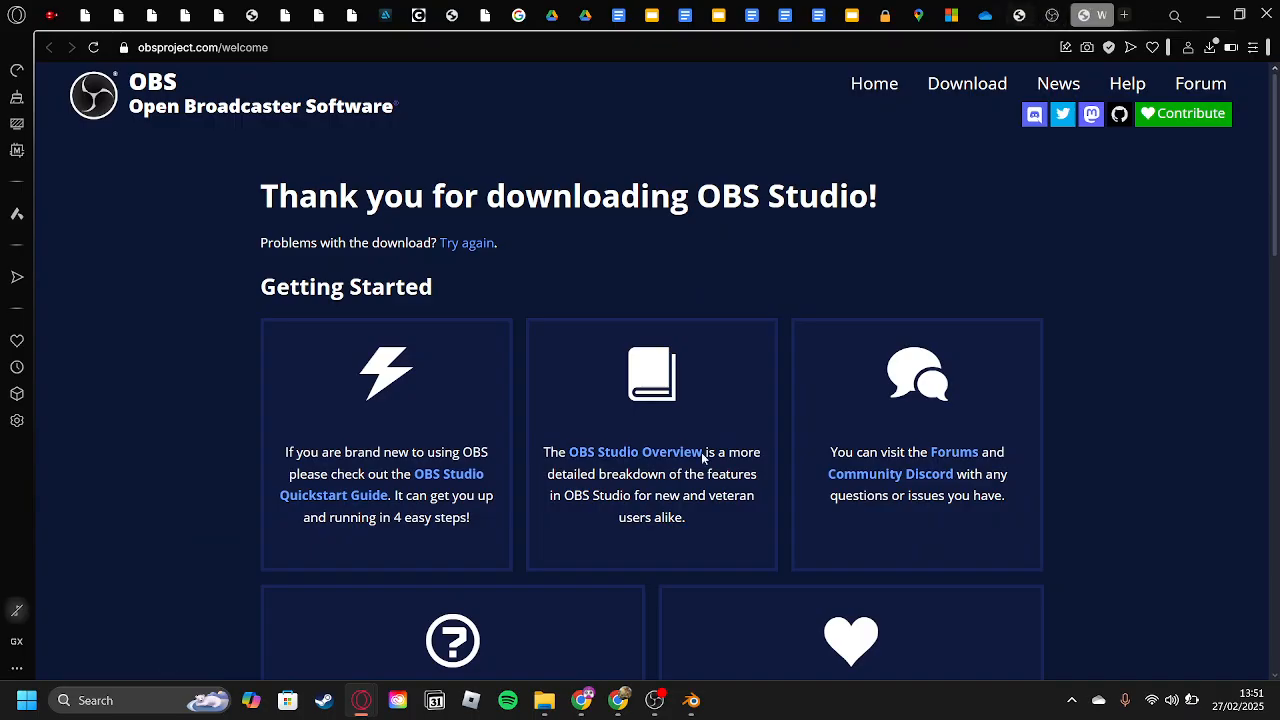
left_click(618, 700)
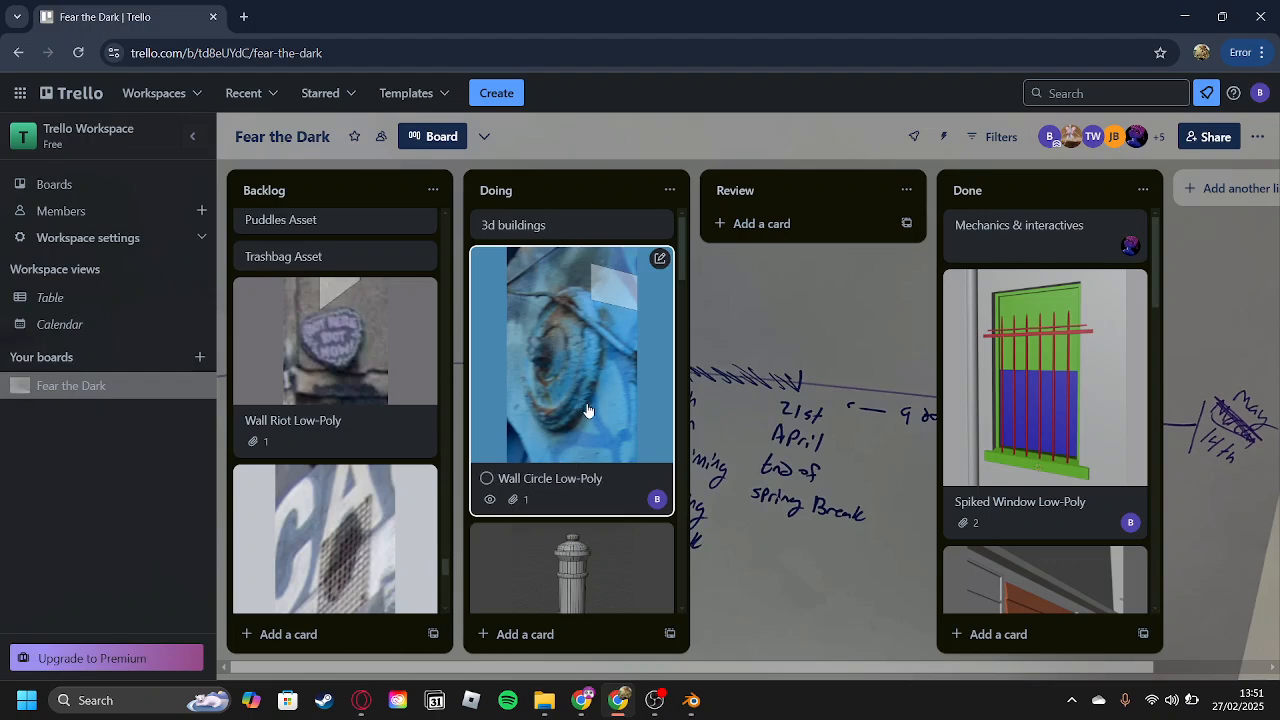
Switch back to Blender and add one centred loop cut around the wall circle's outer rim.
left_click(691, 700)
middle_click_drag(412, 345, 395, 180)
key("ctrl+r")
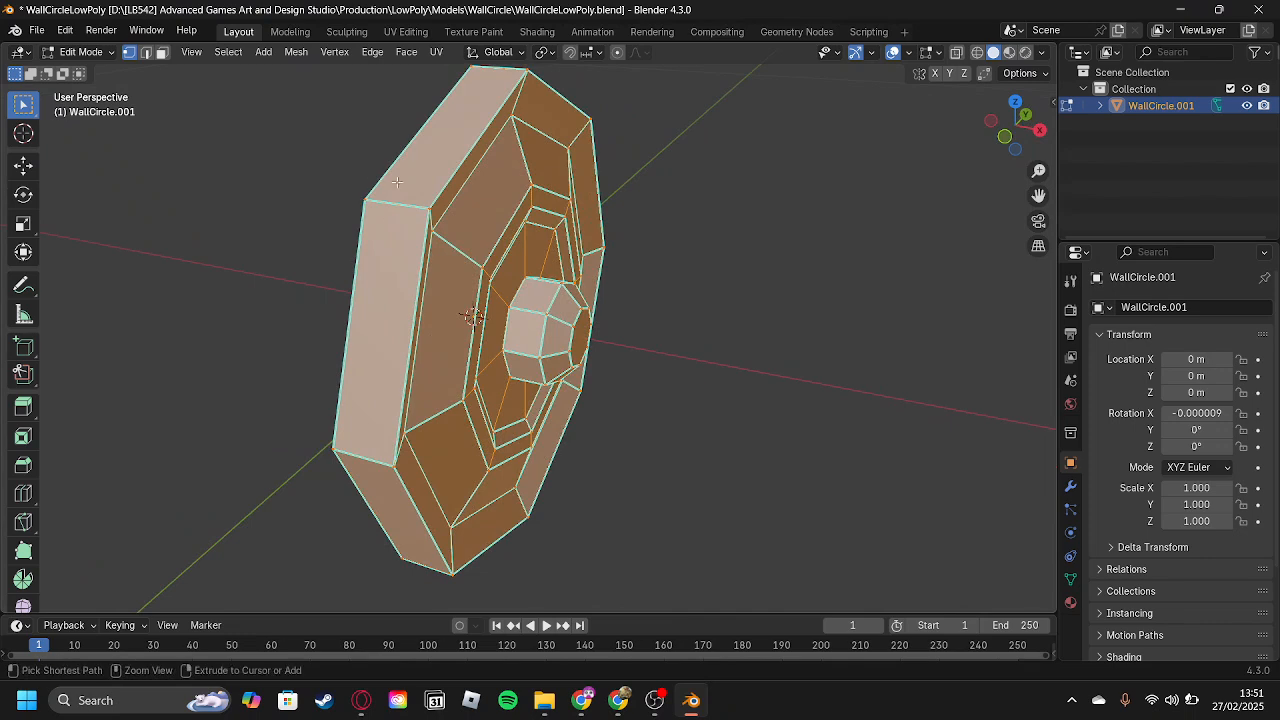
left_click(397, 203)
left_click(406, 210)
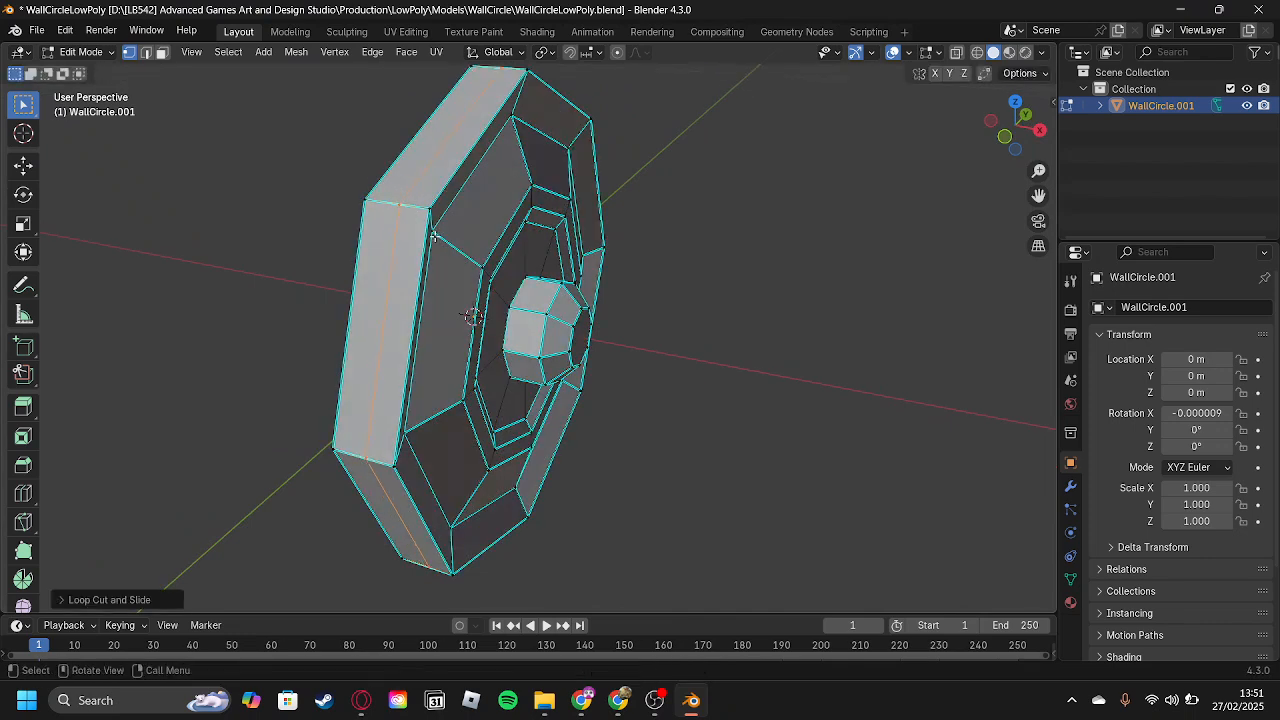
Select the front face loop of the outer rim and scale it to about 0.94 in Y and Z only.
middle_click_drag(411, 212, 440, 243)
key("3")
left_click(428, 250, "alt")
middle_click_drag(686, 306, 684, 272)
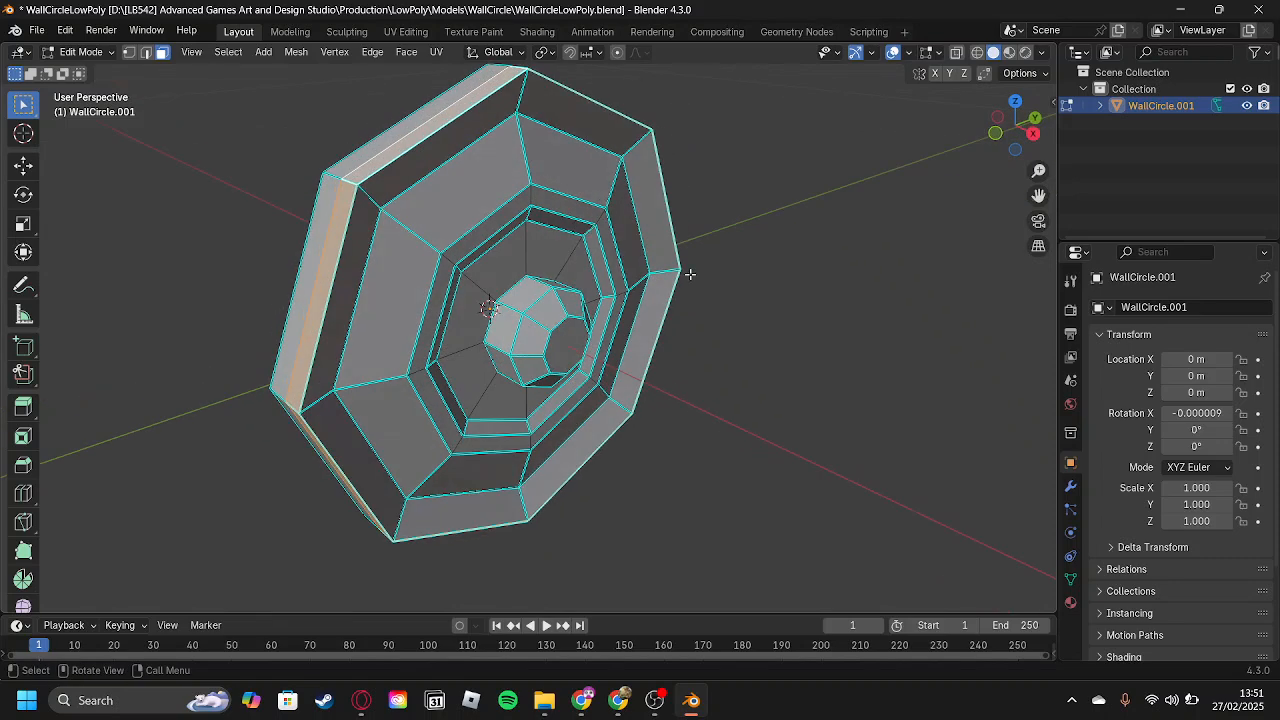
key("s")
key("shift+x")
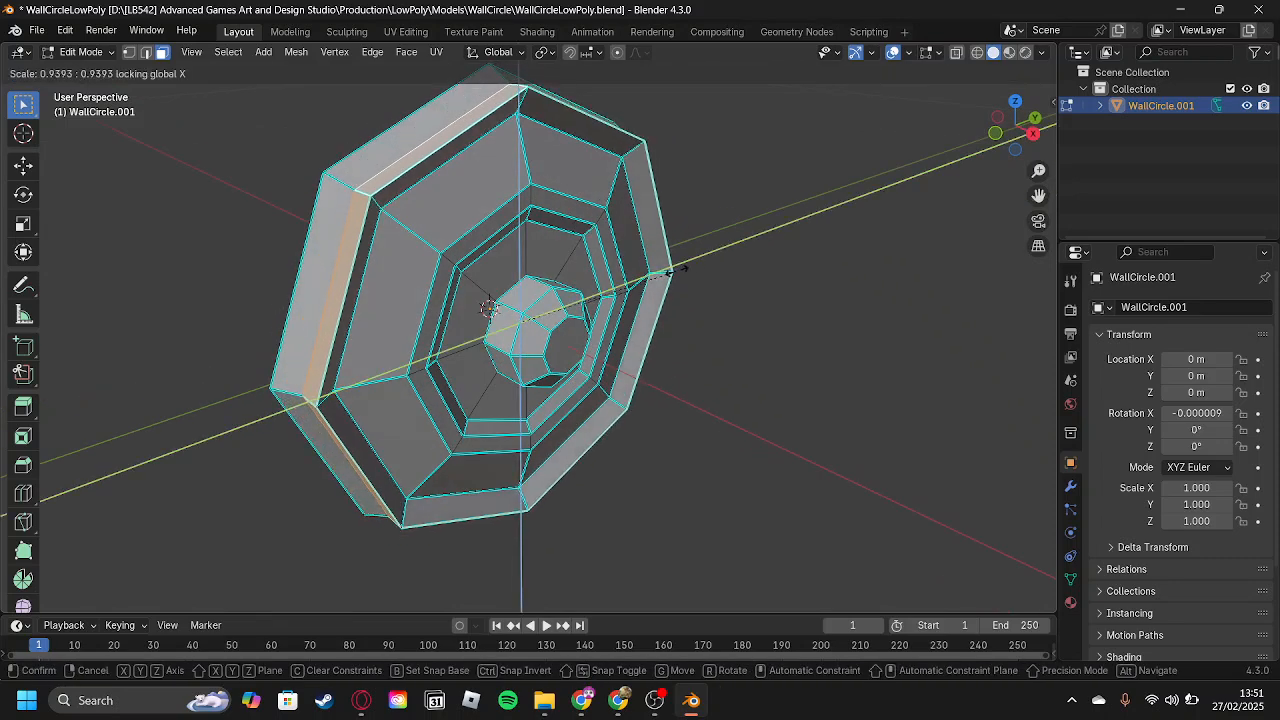
left_click(668, 271)
right_click(655, 286)
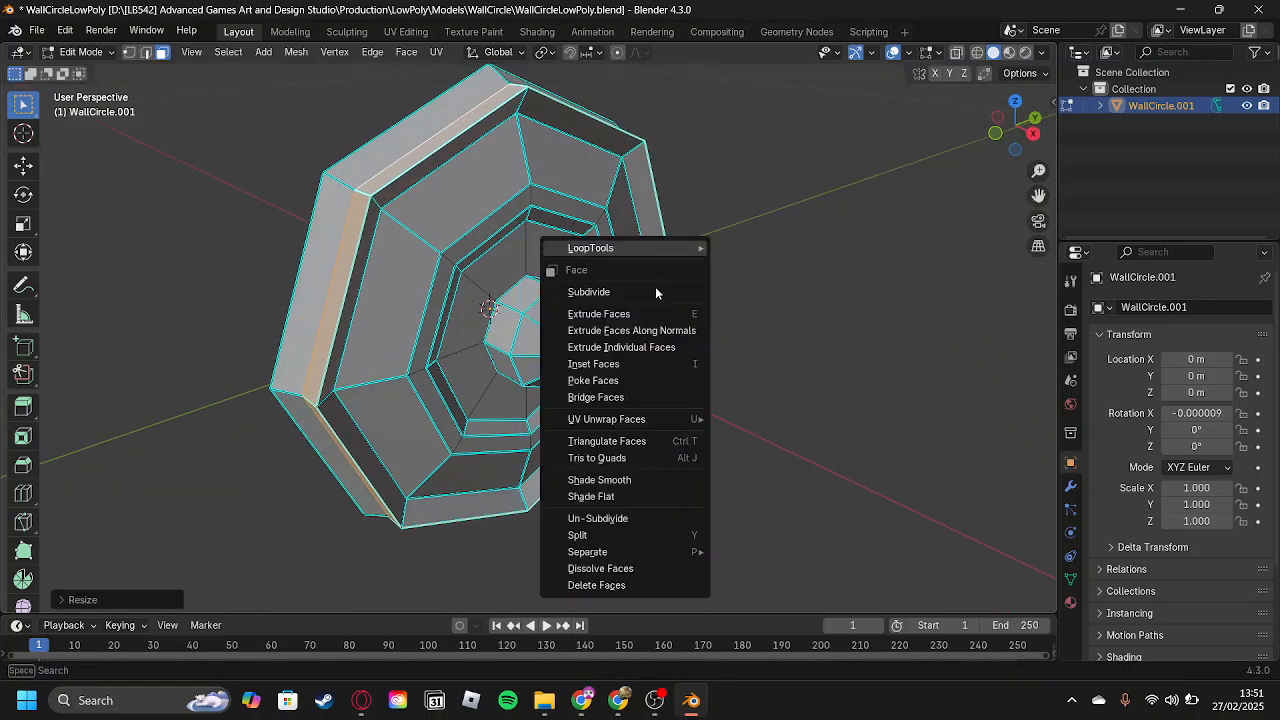
Select the edge loop along the rim's front outer edge and move it about -0.001 m along X.
left_click(410, 175, "alt")
middle_click_drag(498, 210, 502, 211)
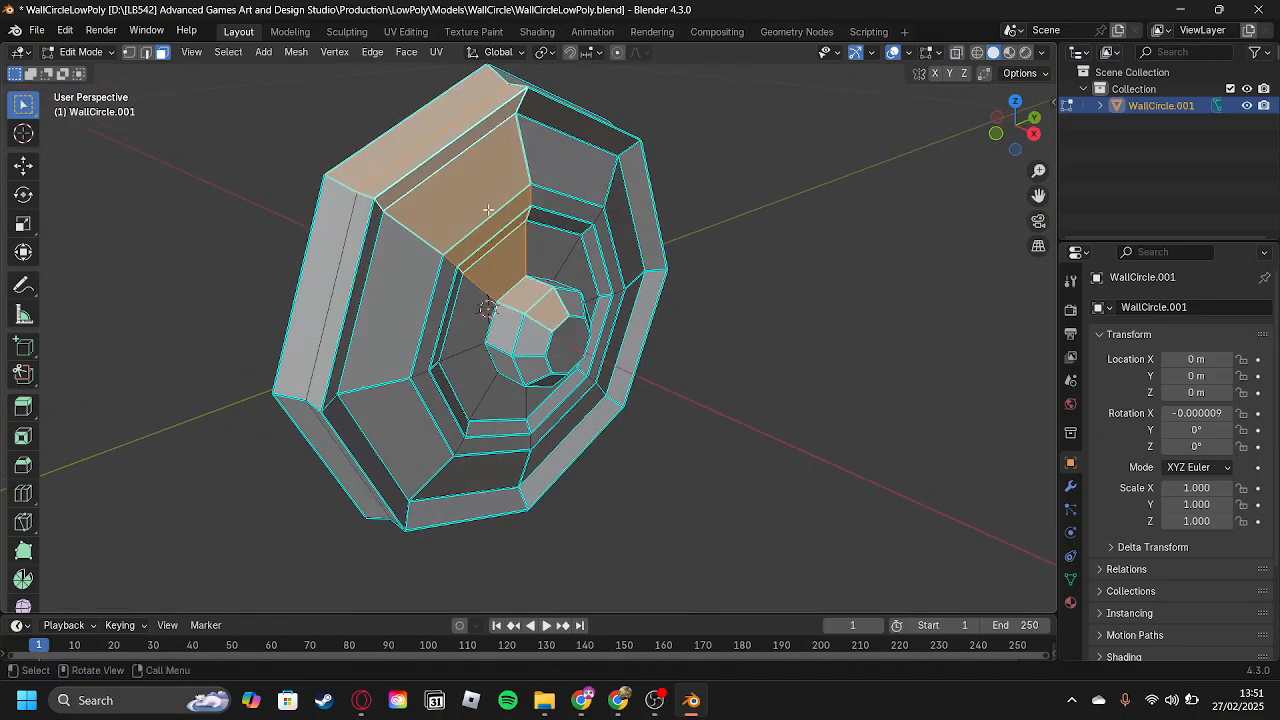
key("2")
key("alt+a")
middle_click_drag(429, 157, 702, 190)
key("g")
key("x")
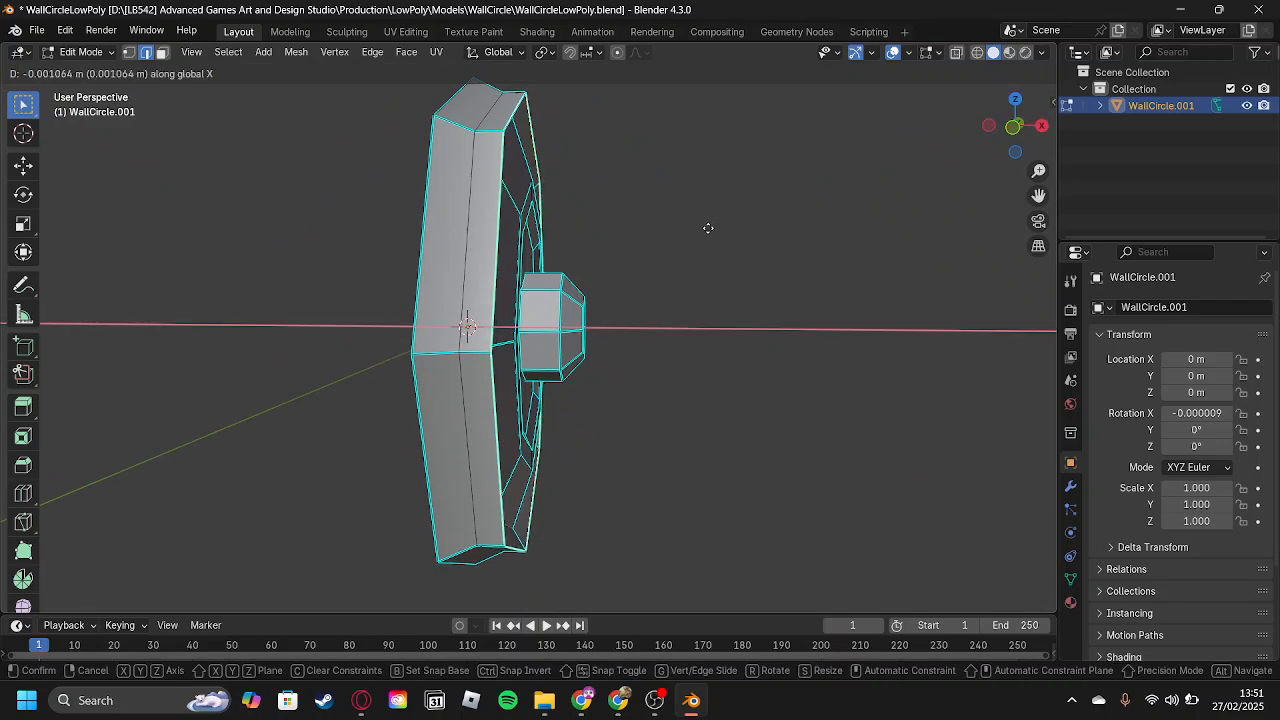
left_click(700, 228)
Try scaling the rim's front edge loop in Y and Z only, and undo the scaling.
middle_click_drag(706, 234, 640, 260)
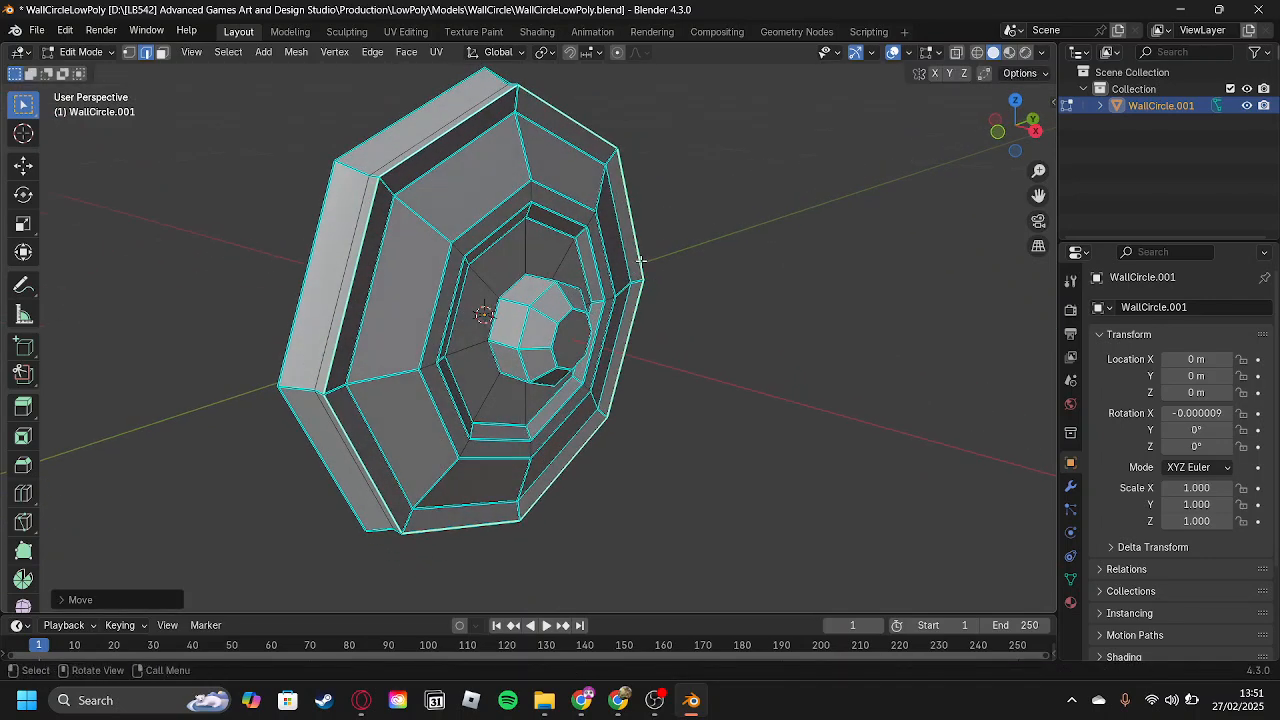
key("s")
key("shift+z")
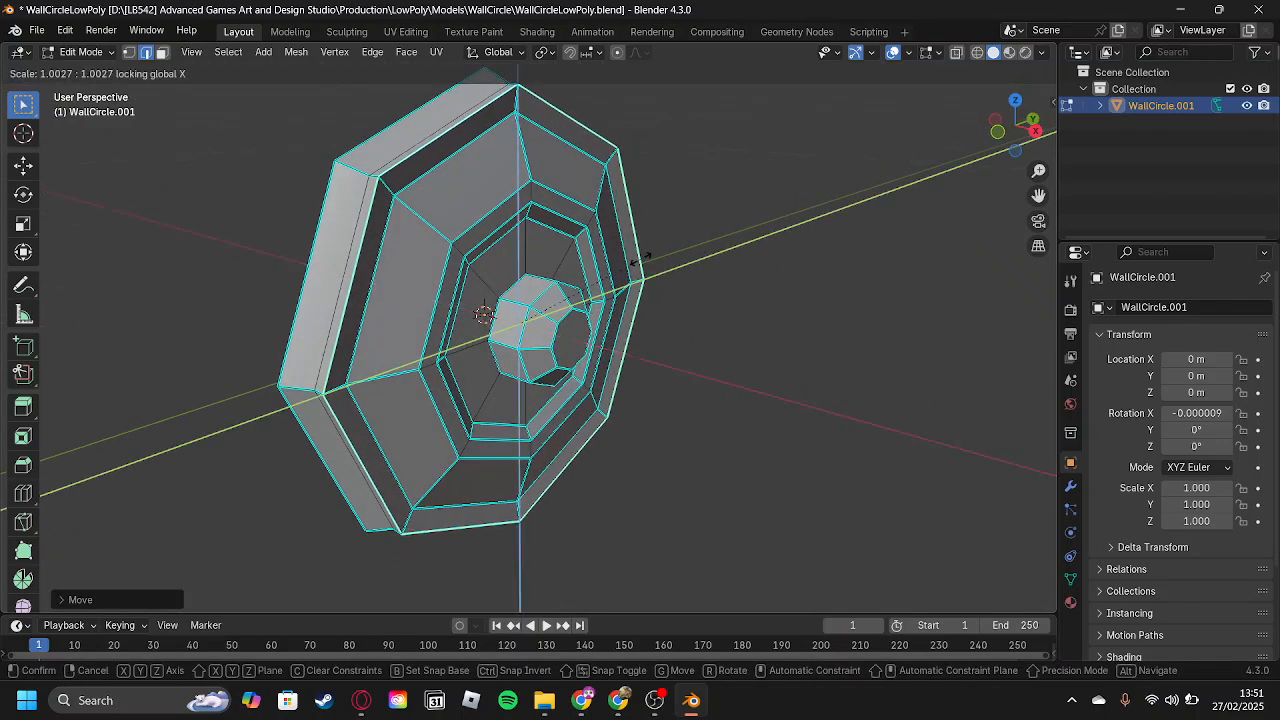
left_click(647, 262)
middle_click_drag(647, 262, 676, 268)
key("ctrl+z")
Adjust the position of the selected front rim edge loop once more along the X axis.
key("g")
key("x")
left_click(673, 267)
middle_click_drag(673, 267, 586, 321)
left_click(393, 273, "alt")
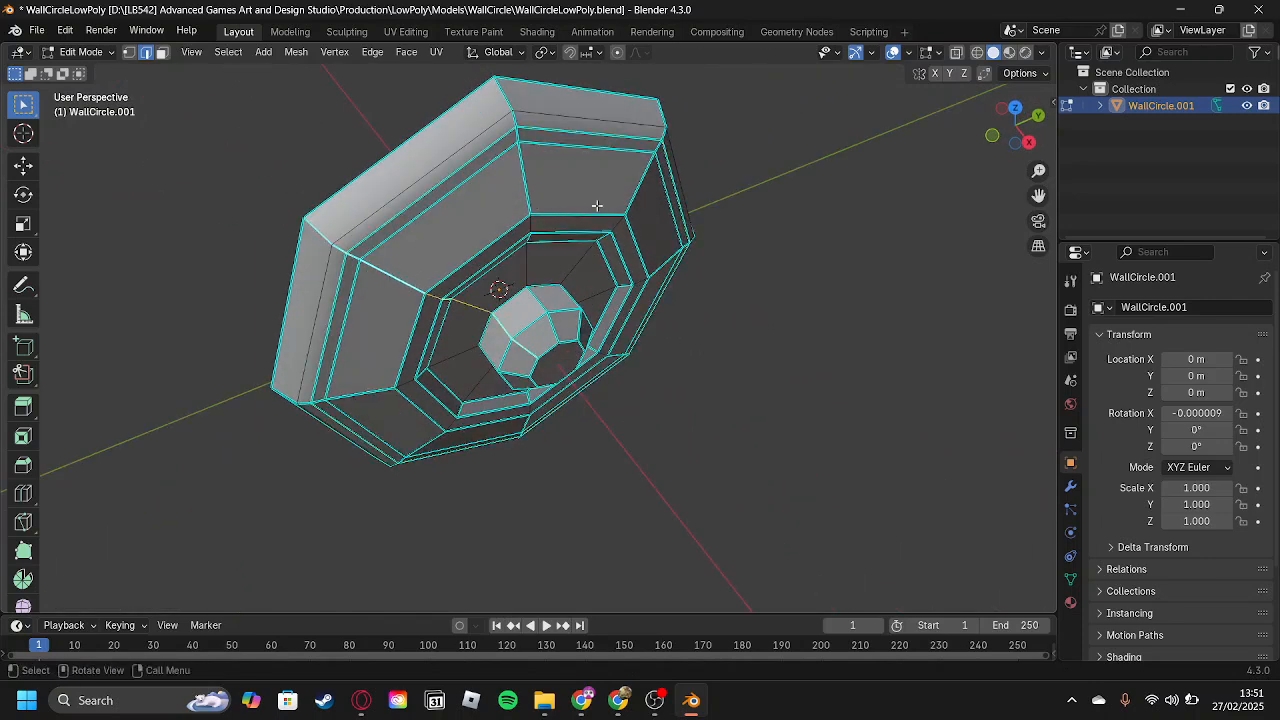
left_click(531, 203, "alt+shift")
middle_click_drag(531, 203, 430, 352)
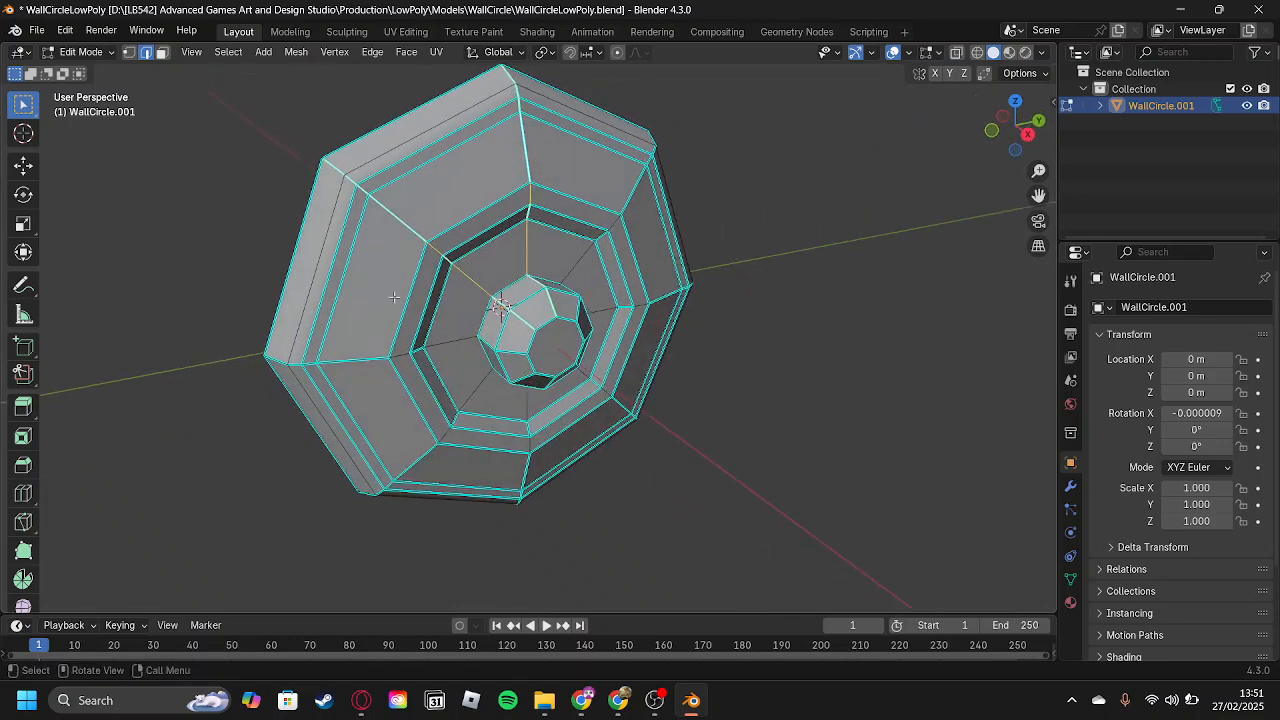
middle_click_drag(550, 383, 589, 383)
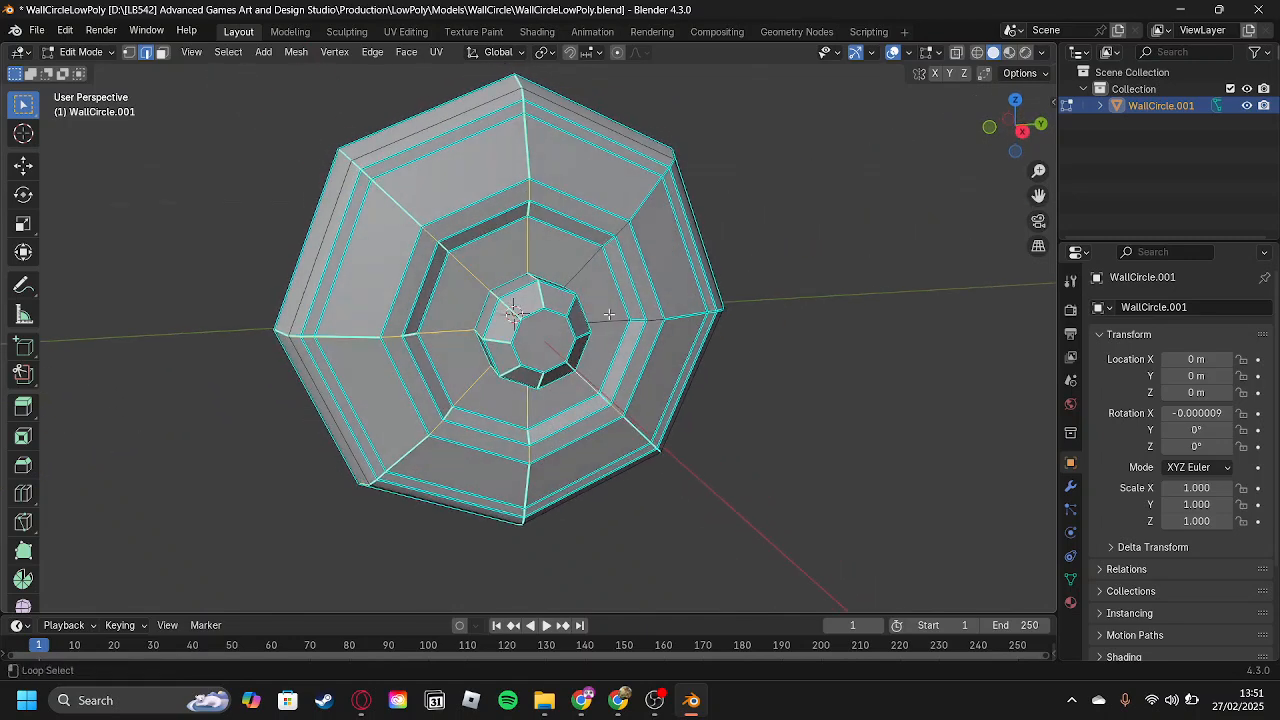
middle_click_drag(585, 267, 625, 270)
key("ctrl+b")
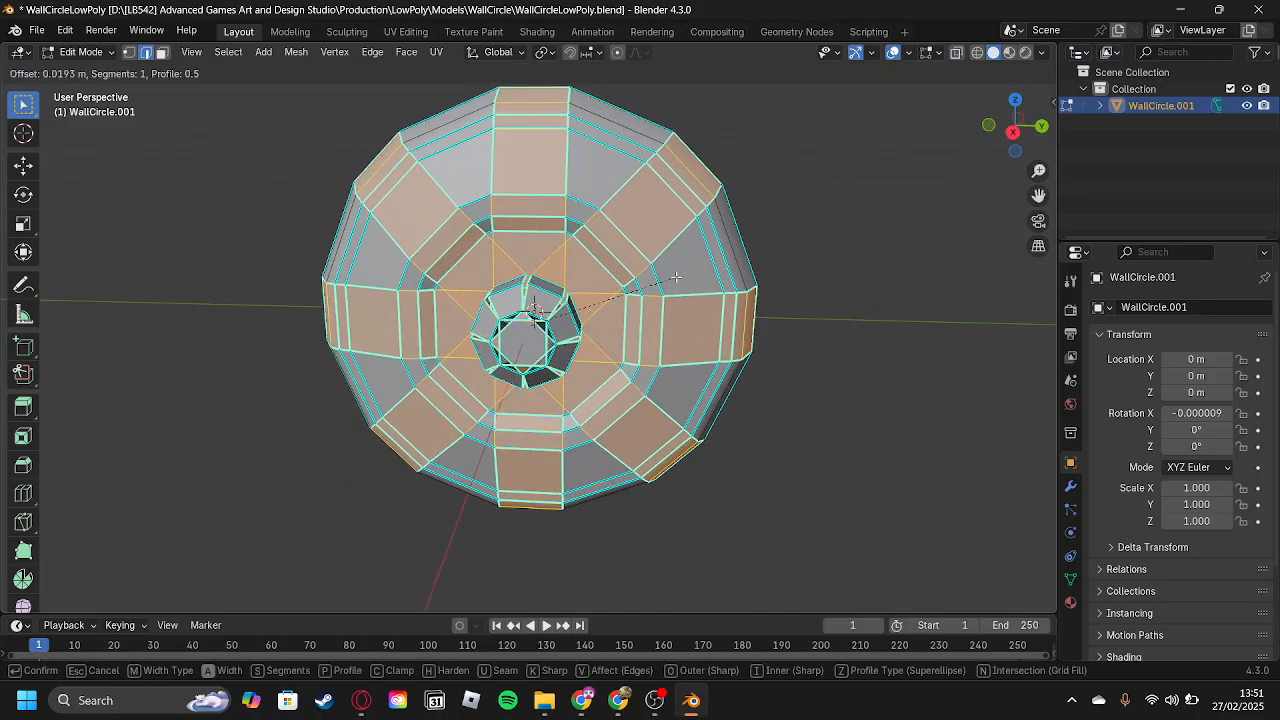
key("Escape")
Add a centred radial loop cut through each of the eight segments of the wall circle.
scroll(632, 290, "up", 1)
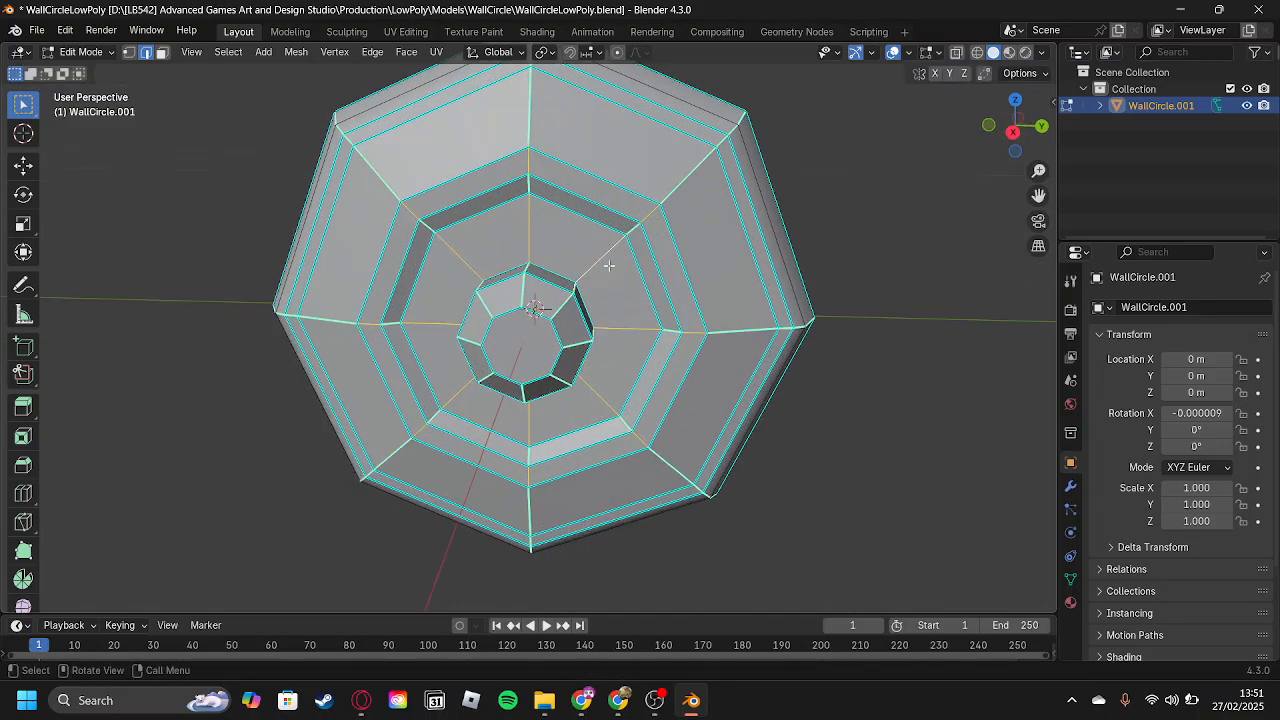
key("ctrl+r")
left_click(640, 131)
left_click(638, 131)
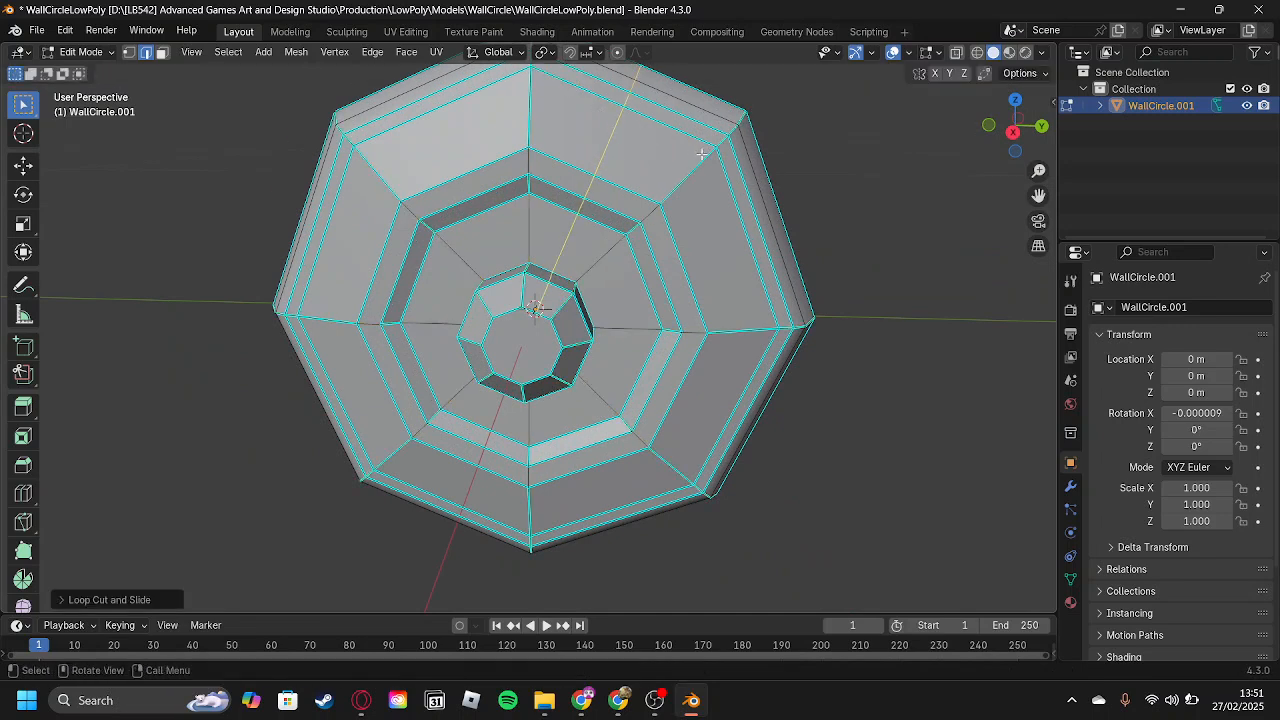
key("ctrl+r")
left_click(772, 222)
left_click(773, 220)
key("ctrl+r")
left_click(761, 386)
left_click(759, 388)
key("ctrl+r")
left_click(561, 511)
left_click(560, 510)
key("ctrl+r")
left_click(470, 517)
left_click(469, 517)
key("ctrl+r")
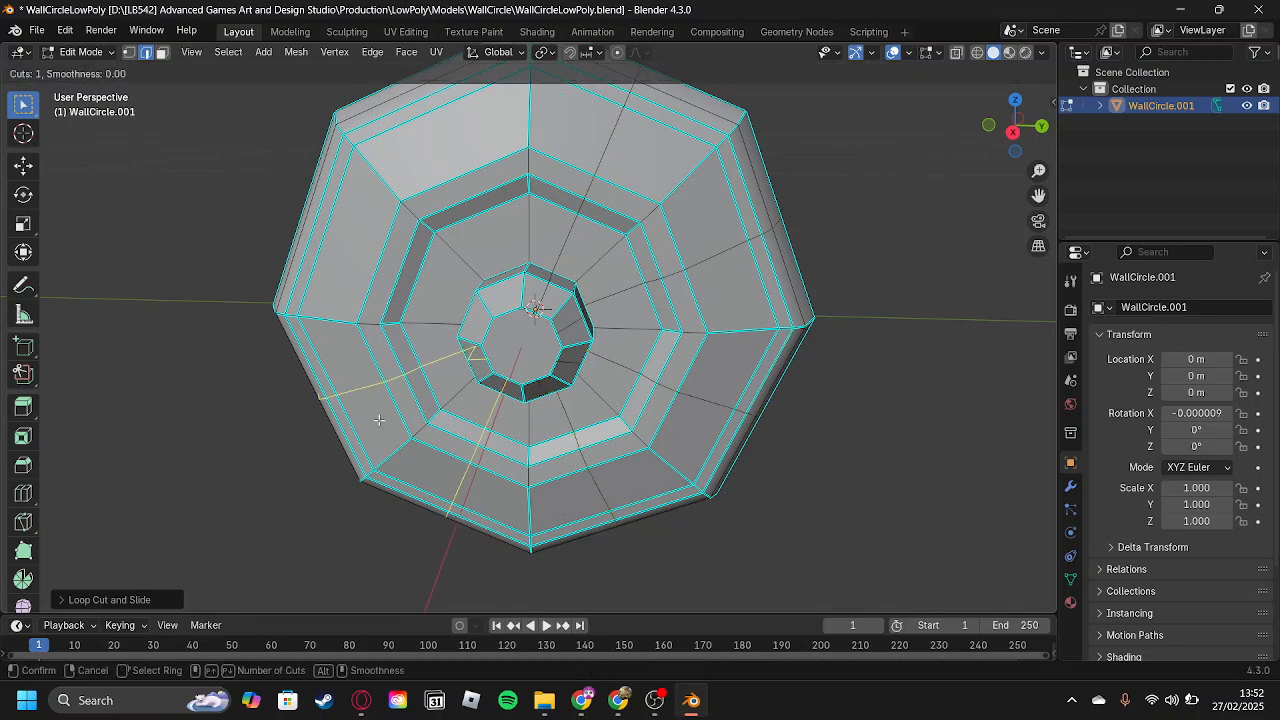
key("ctrl+r")
left_click(371, 267)
left_click(369, 266)
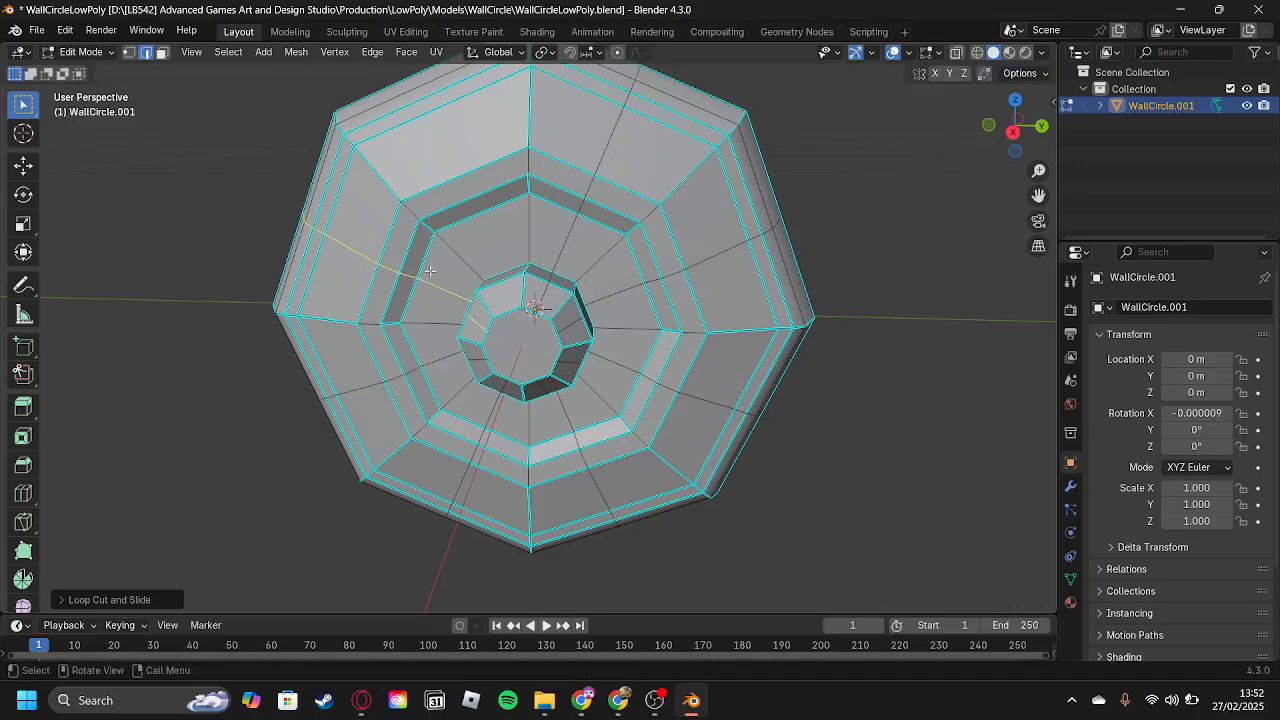
middle_click_drag(524, 209, 505, 192)
key("ctrl+r")
left_click(495, 157)
left_click(496, 159)
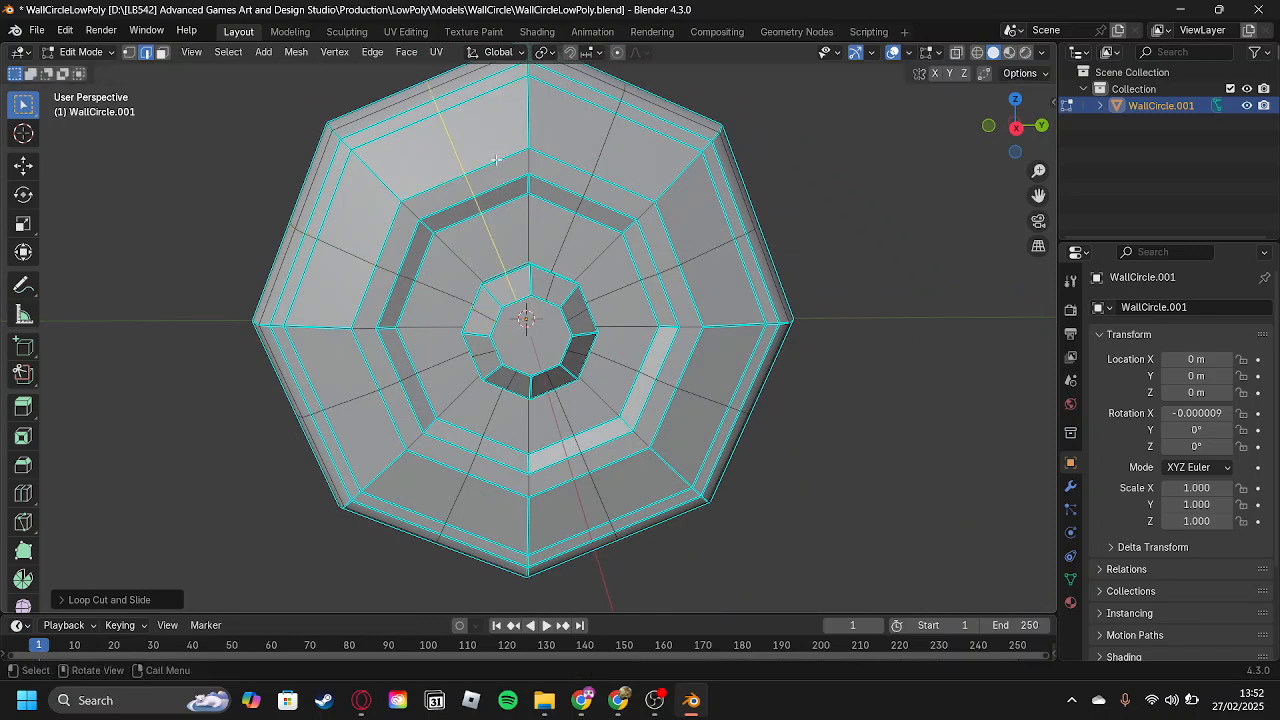
Select the eight new radial edge loops and scale them by about 1.07 in Y and Z only to round the circle.
left_click(430, 288, "alt+shift")
left_click(446, 357, "alt+shift")
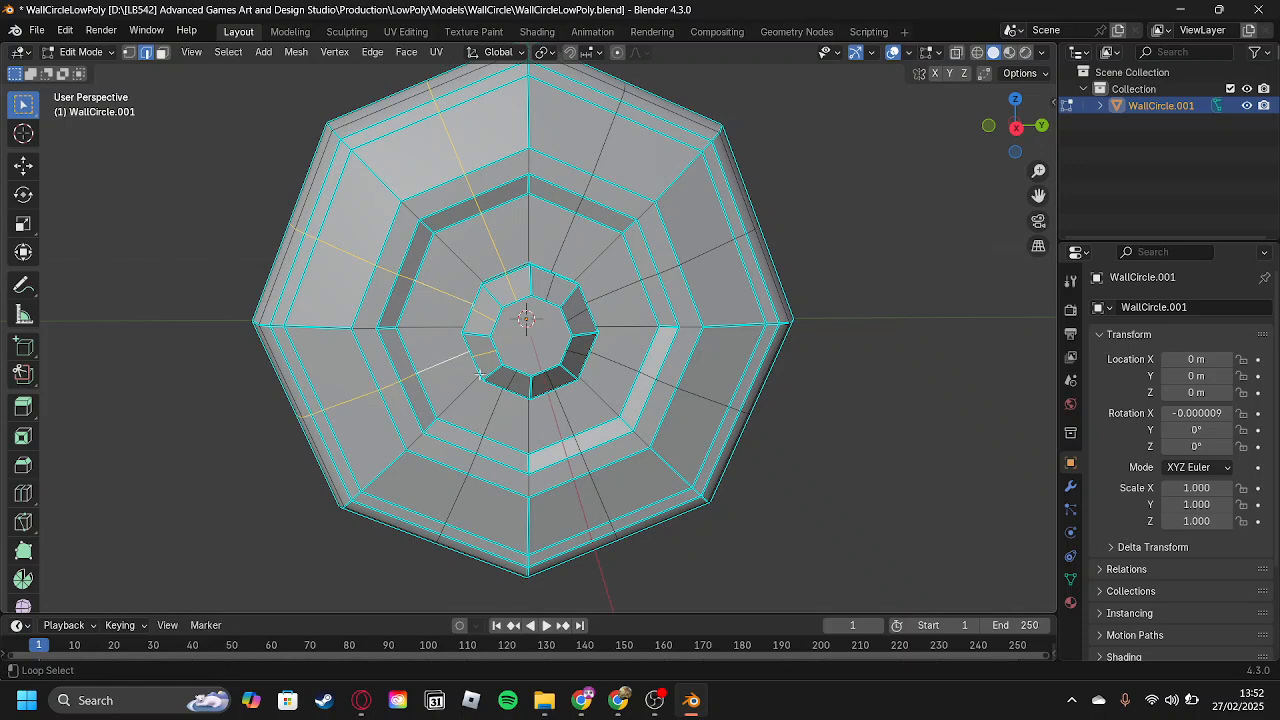
left_click(497, 413, "alt+shift")
left_click(572, 428, "alt+shift")
left_click(612, 368, "alt+shift")
left_click(617, 292, "alt+shift")
left_click(562, 232, "alt+shift")
scroll(791, 380, "down", 2)
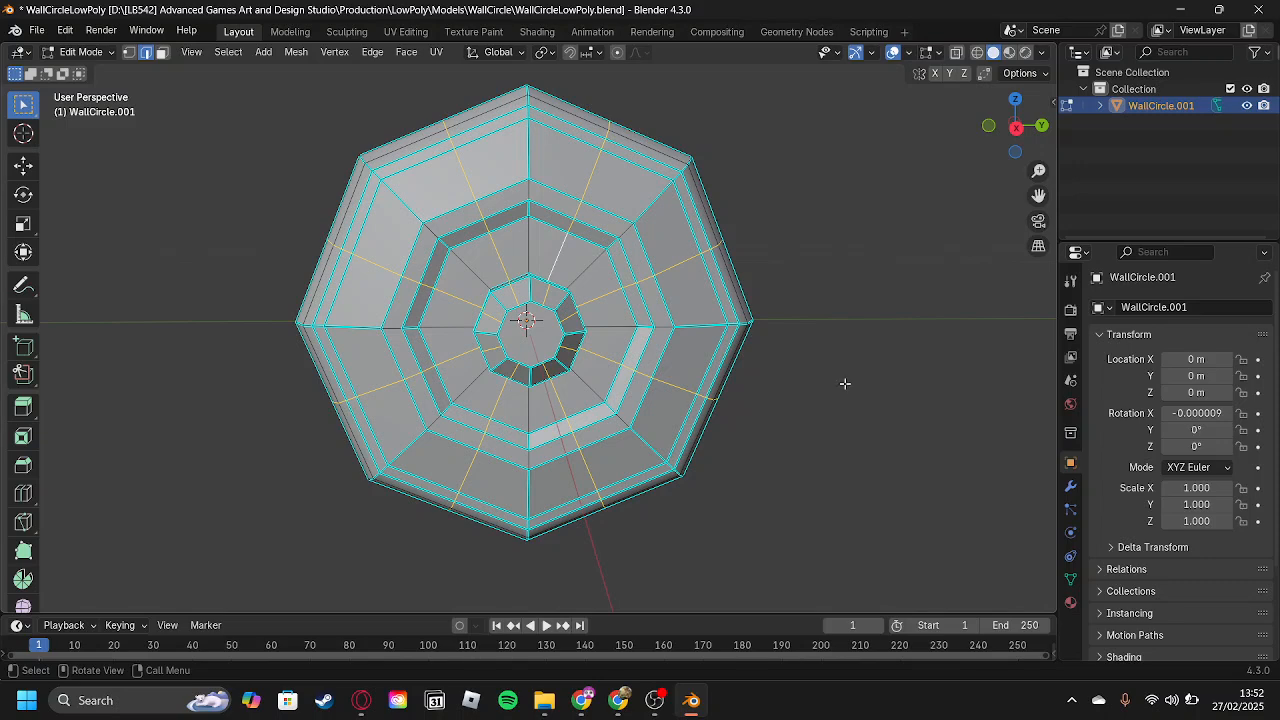
left_click(1017, 129)
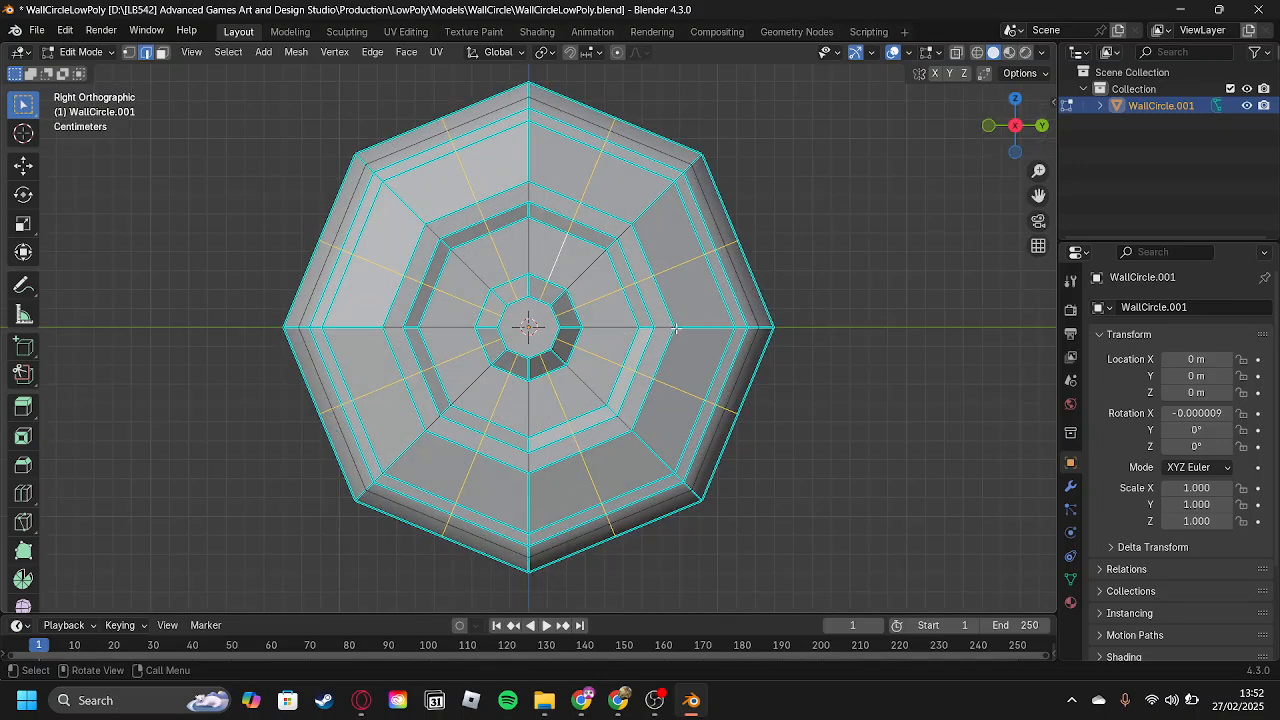
key("s")
key("shift+x")
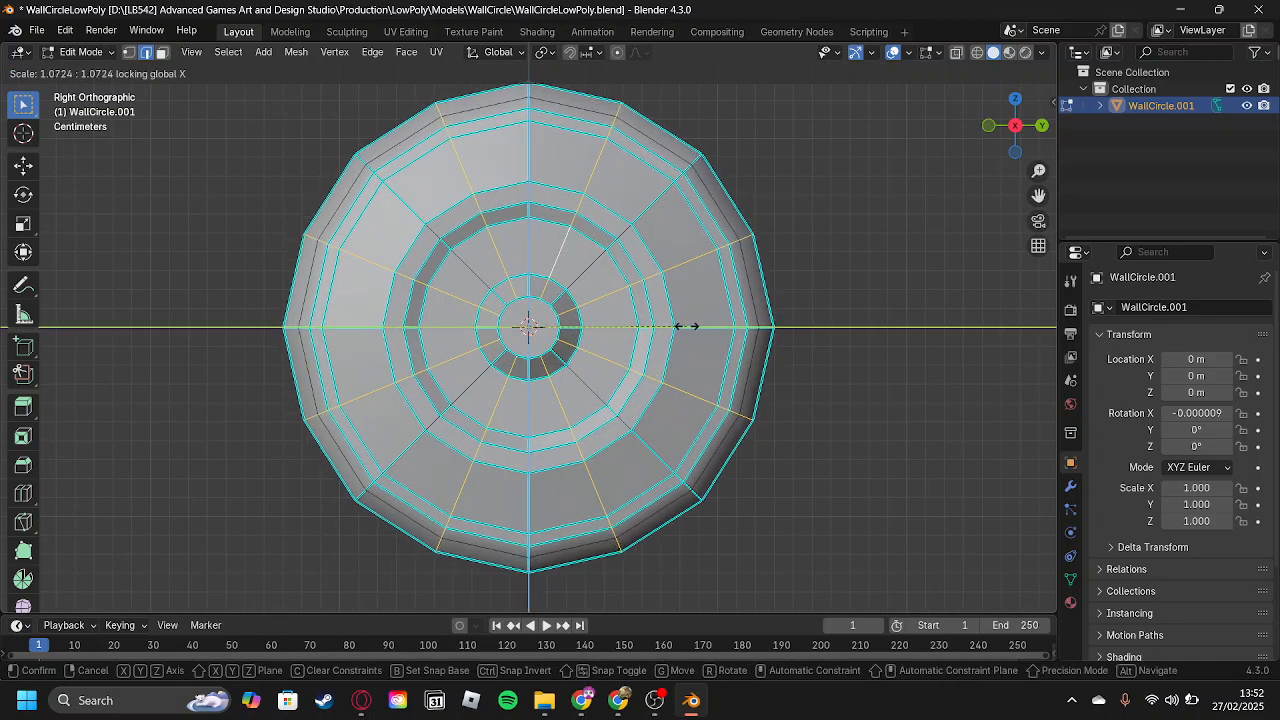
left_click(688, 326)
Return to Object Mode and apply Shade Auto Smooth to the wall circle.
middle_click_drag(688, 326, 670, 345)
key("Tab")
middle_click_drag(783, 275, 898, 378)
right_click(527, 298)
left_click(527, 312)
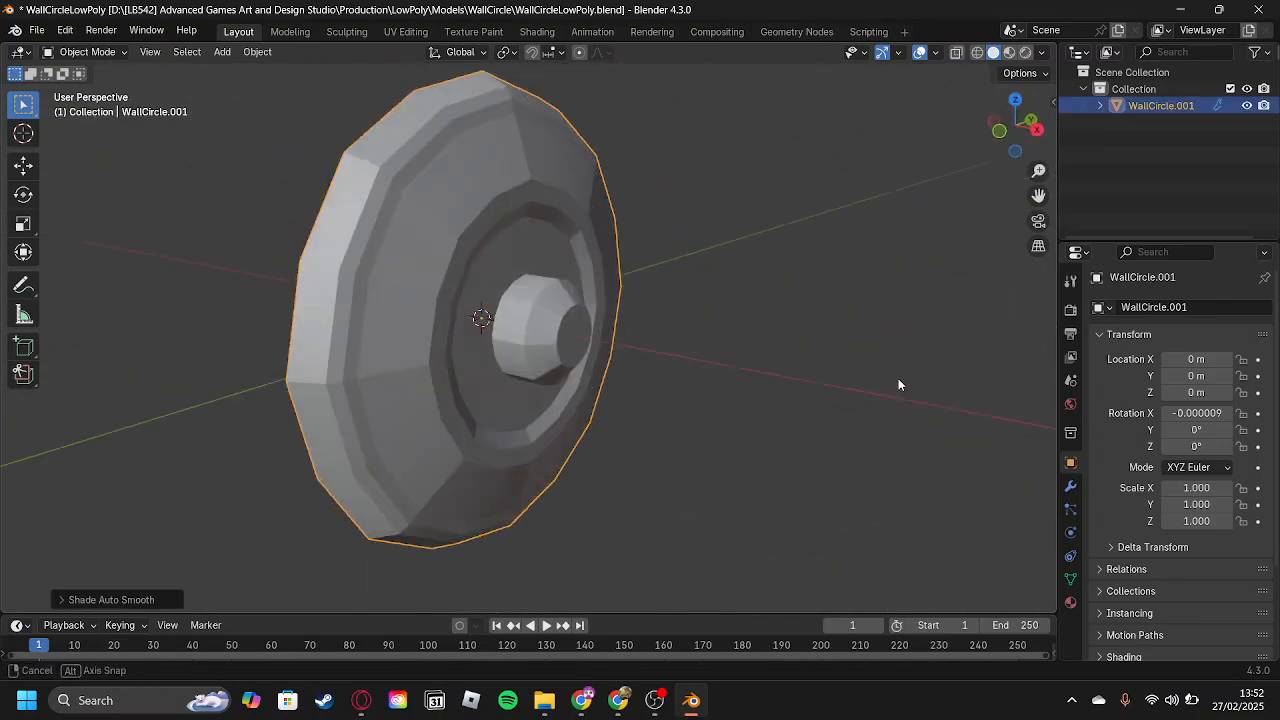
Select the front cap face of the central knob and move it slightly back along the X axis.
key("Tab")
left_click(571, 342)
middle_click_drag(571, 342, 592, 357)
key("g")
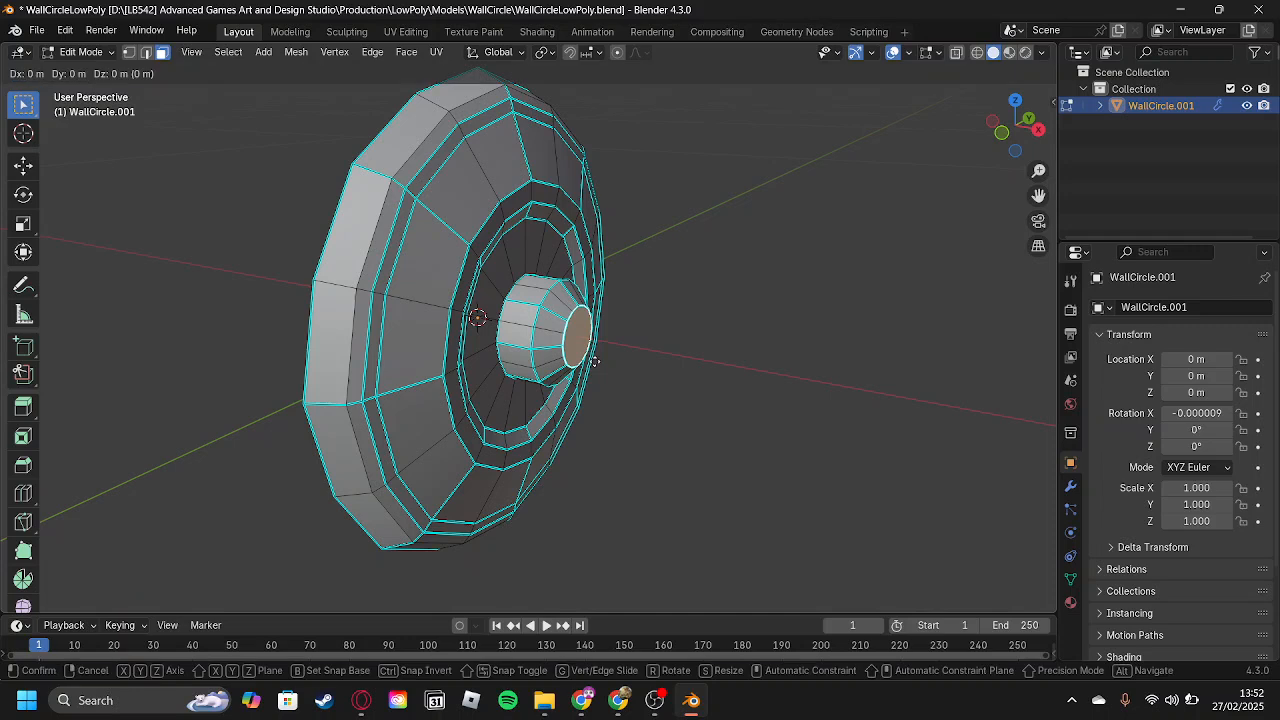
key("x")
left_click(587, 360)
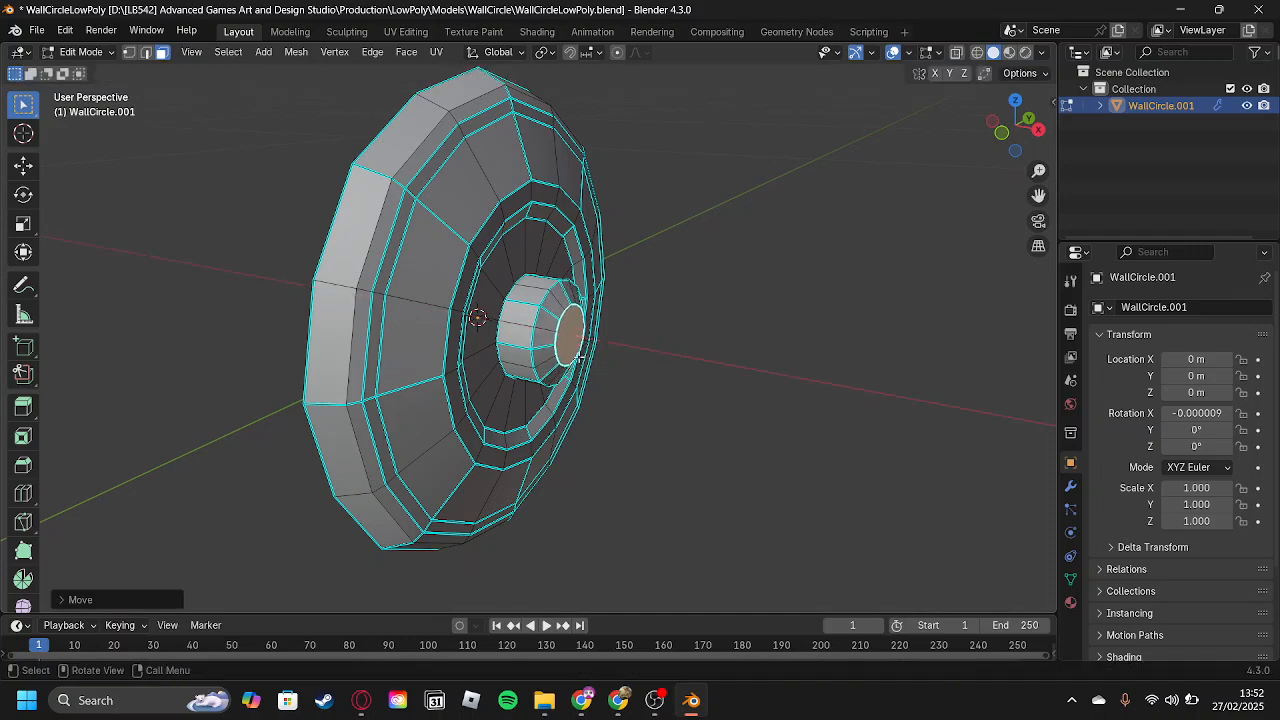
Select the edge loop around the knob behind its front cap, move it about -0.003 m along X and return to Object Mode.
left_click(537, 316, "alt")
key("2")
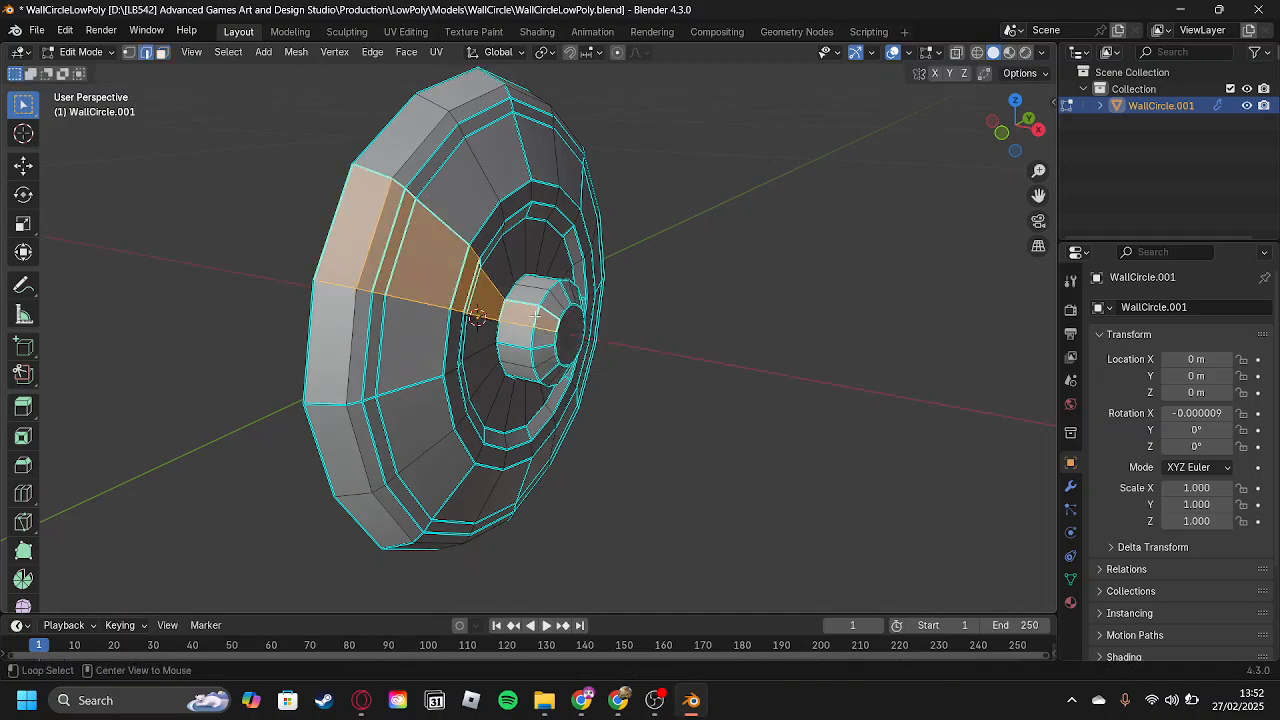
left_click(536, 317, "alt")
key("g")
key("x")
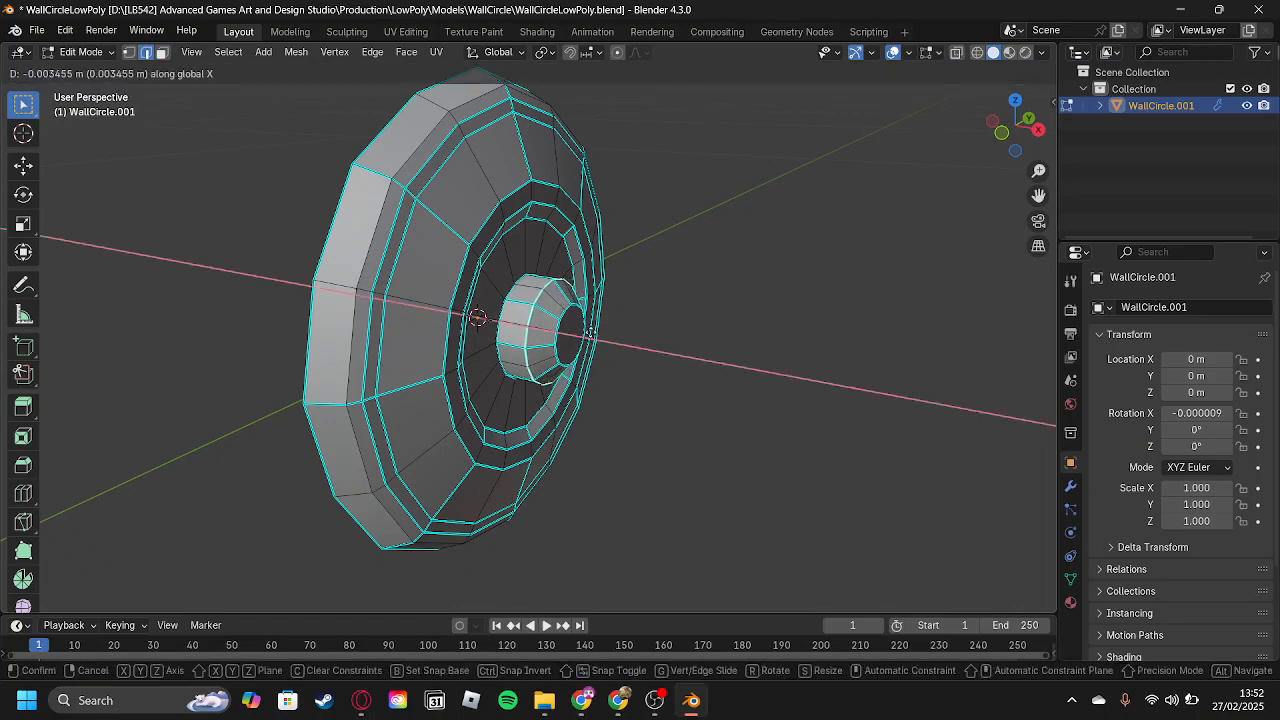
left_click(596, 334)
key("Tab")
left_click(667, 319)
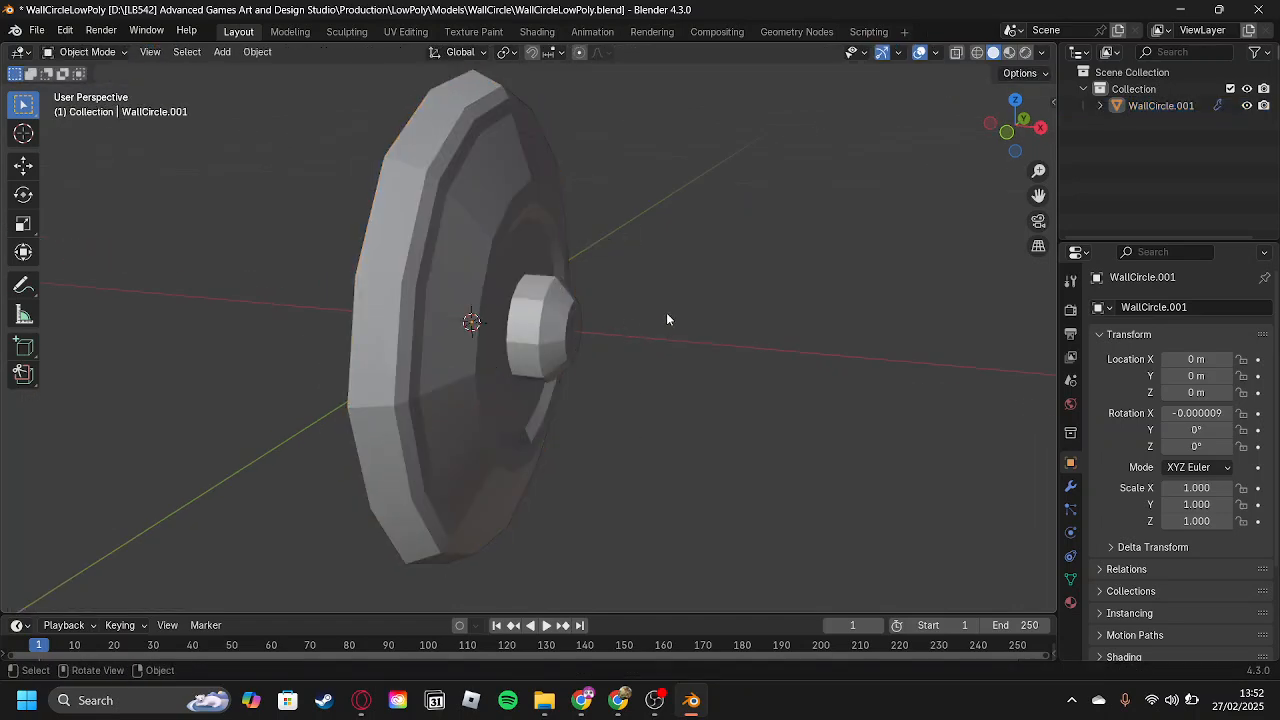
middle_click_drag(654, 344, 519, 340)
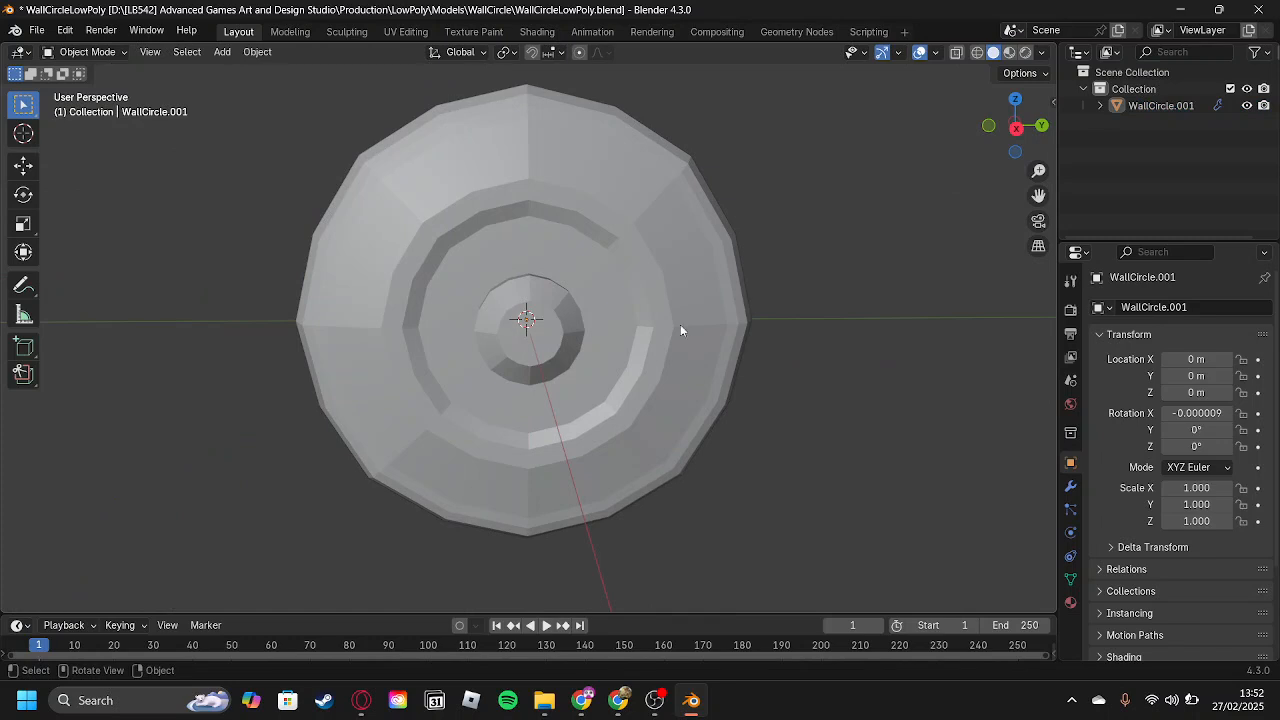
Select the wall circle and open it in the UV Editing workspace with its whole mesh selected and framed.
left_click(500, 298)
scroll(571, 286, "down", 2)
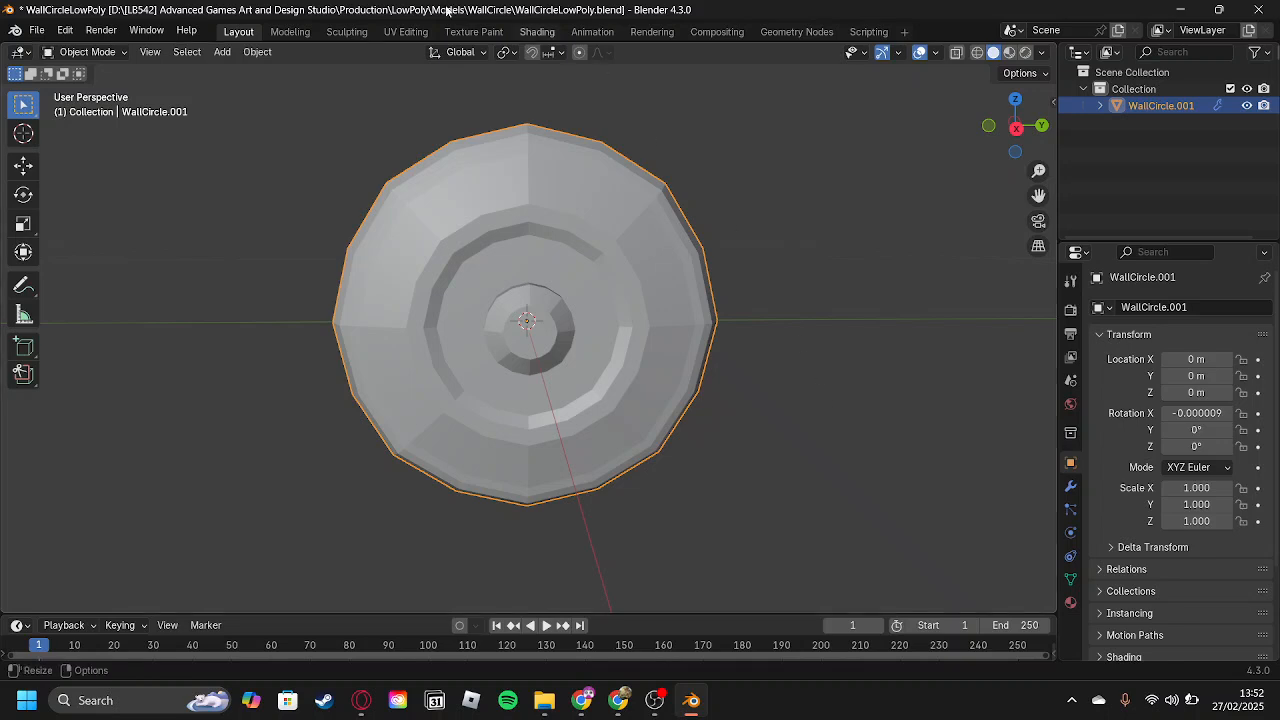
left_click(402, 32)
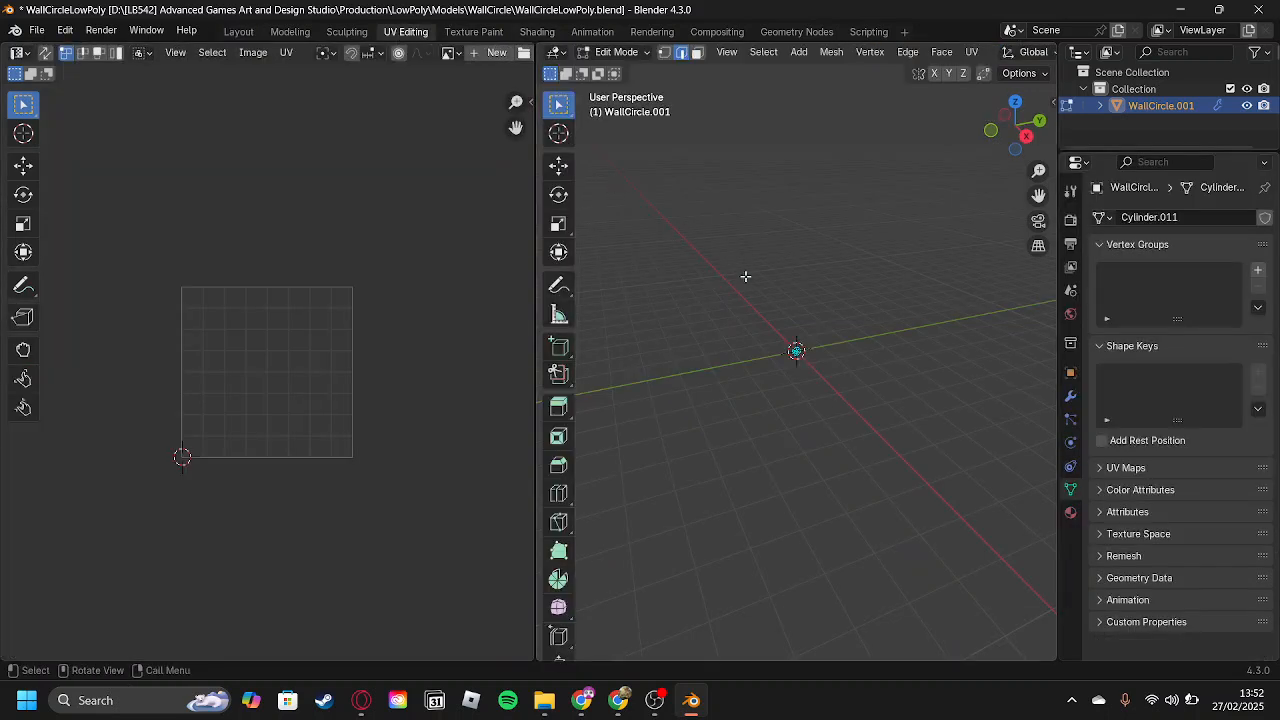
key("a")
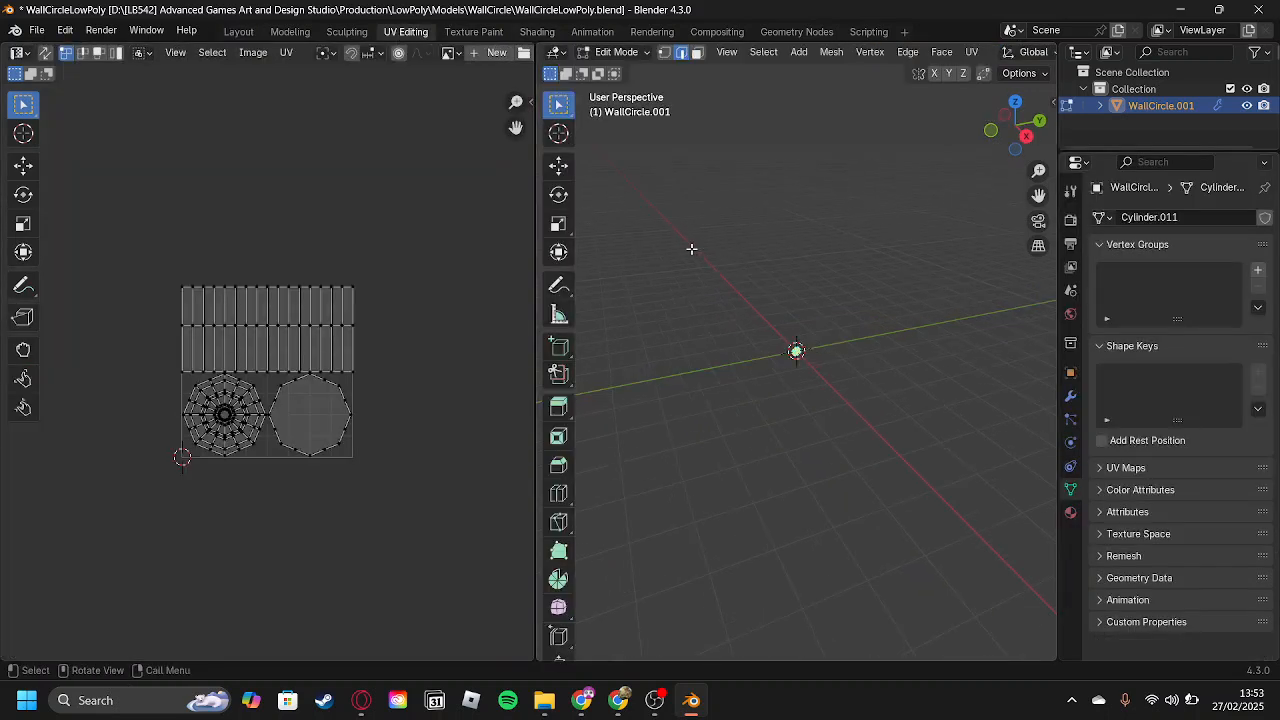
scroll(692, 249, "up", 16)
scroll(816, 296, "down", 2)
middle_click_drag(895, 285, 952, 279)
middle_click_drag(802, 309, 734, 320)
Reselect the whole mesh and project its UVs from the current view.
left_click(729, 269, "alt")
left_click(727, 284, "alt")
key("u")
mouse_move(735, 321)
key("a")
key("ctrl+e")
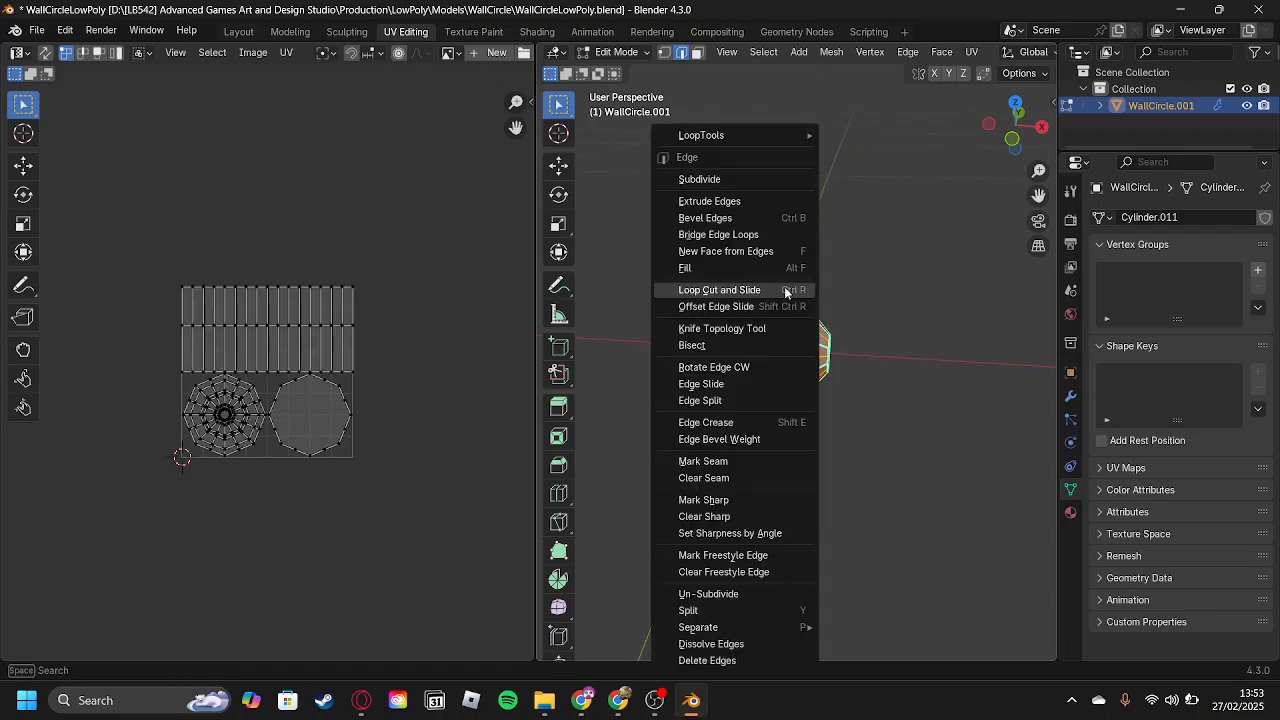
key("alt+a")
key("a")
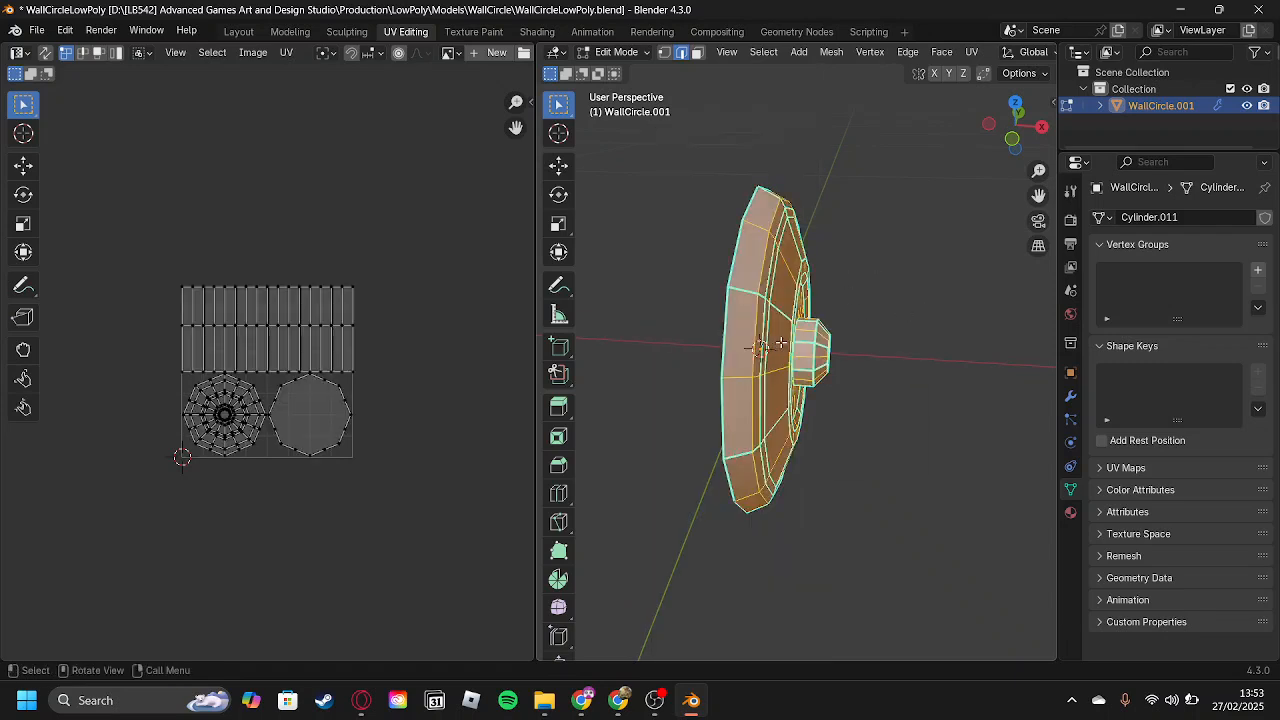
key("u")
left_click(764, 363)
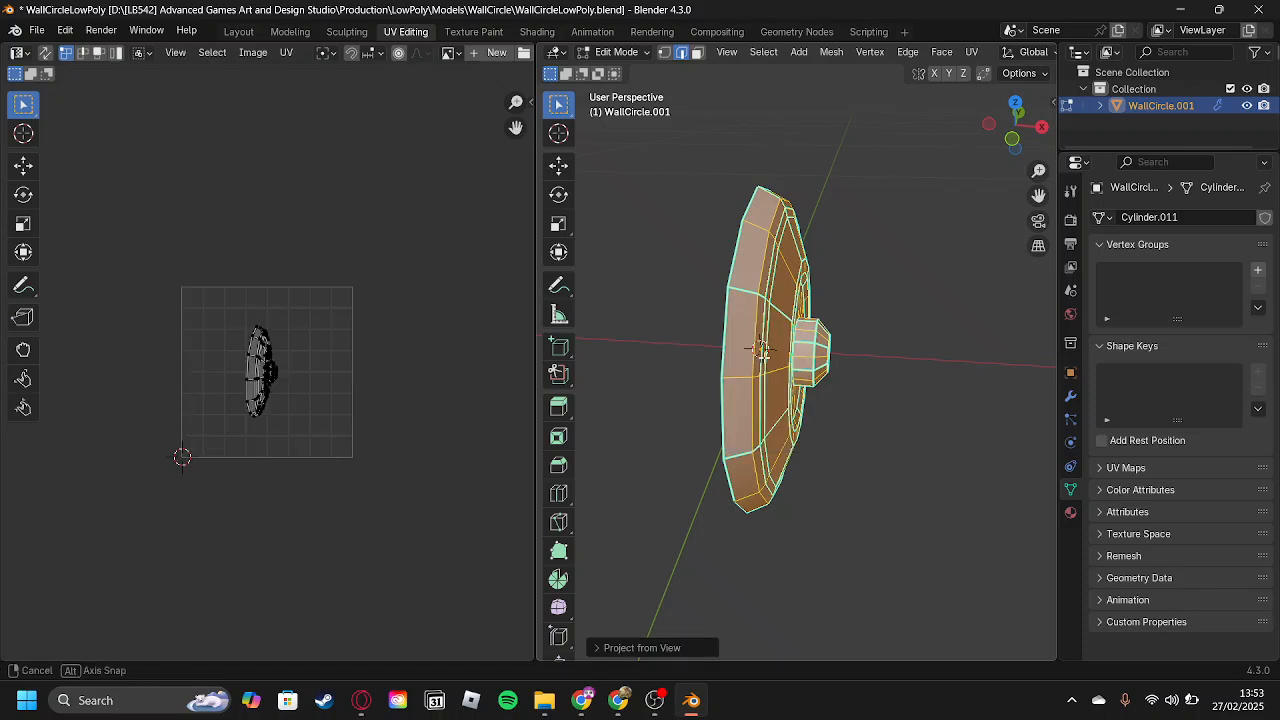
Select the edge loop around the rim's outer back edge and mark it as a seam.
middle_click_drag(742, 362, 710, 360)
left_click(679, 368, "alt")
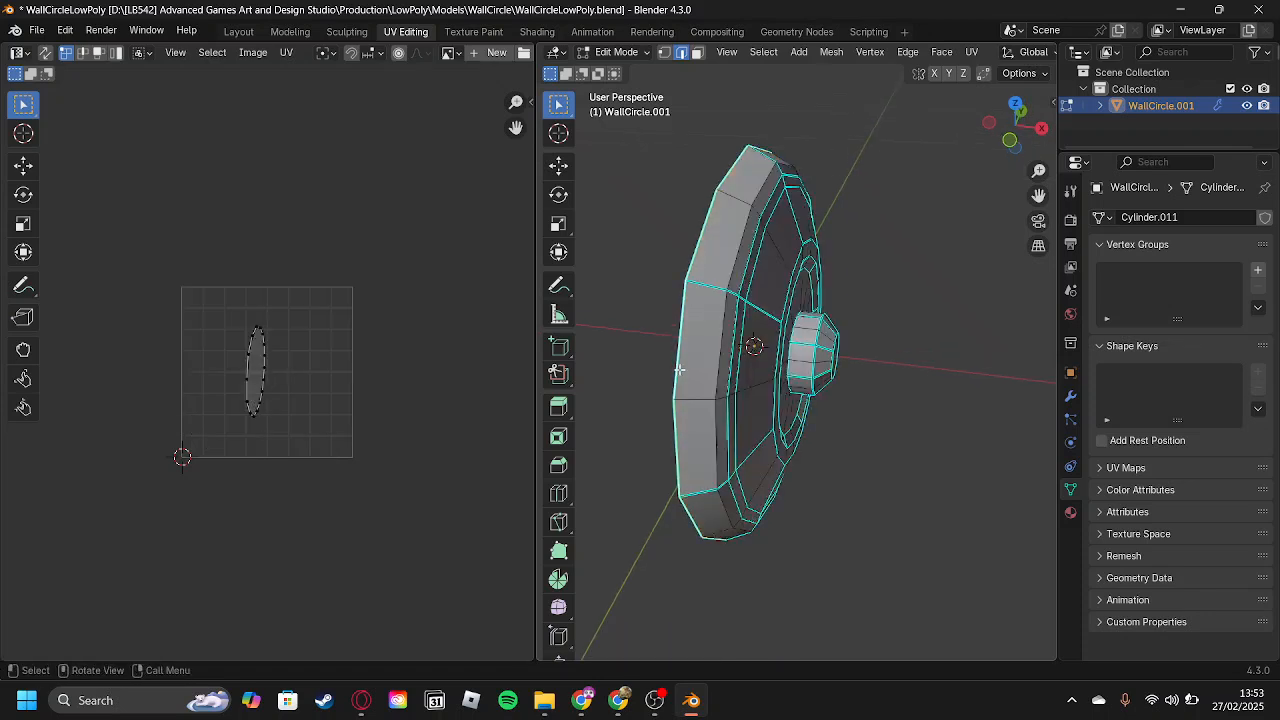
key("u")
left_click(664, 408)
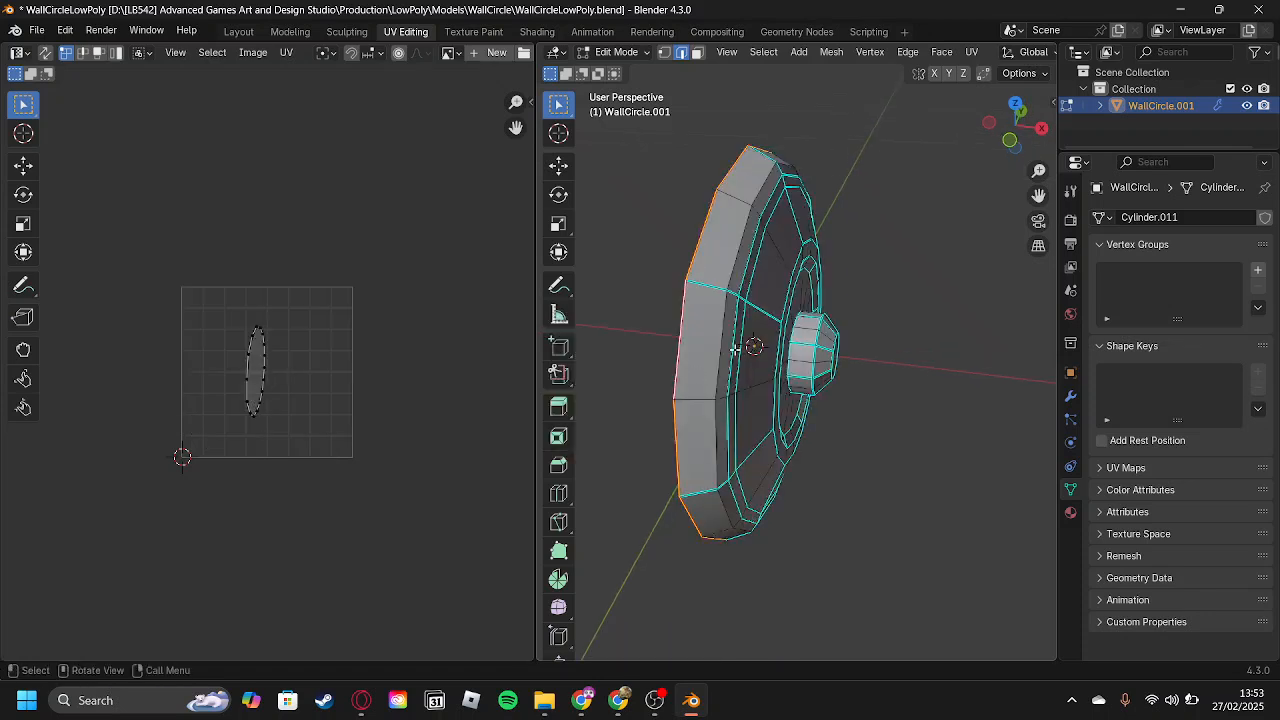
Select the whole mesh and unwrap its UVs along the marked back seam.
middle_click_drag(740, 349, 755, 334)
key("a")
key("u")
left_click(263, 346)
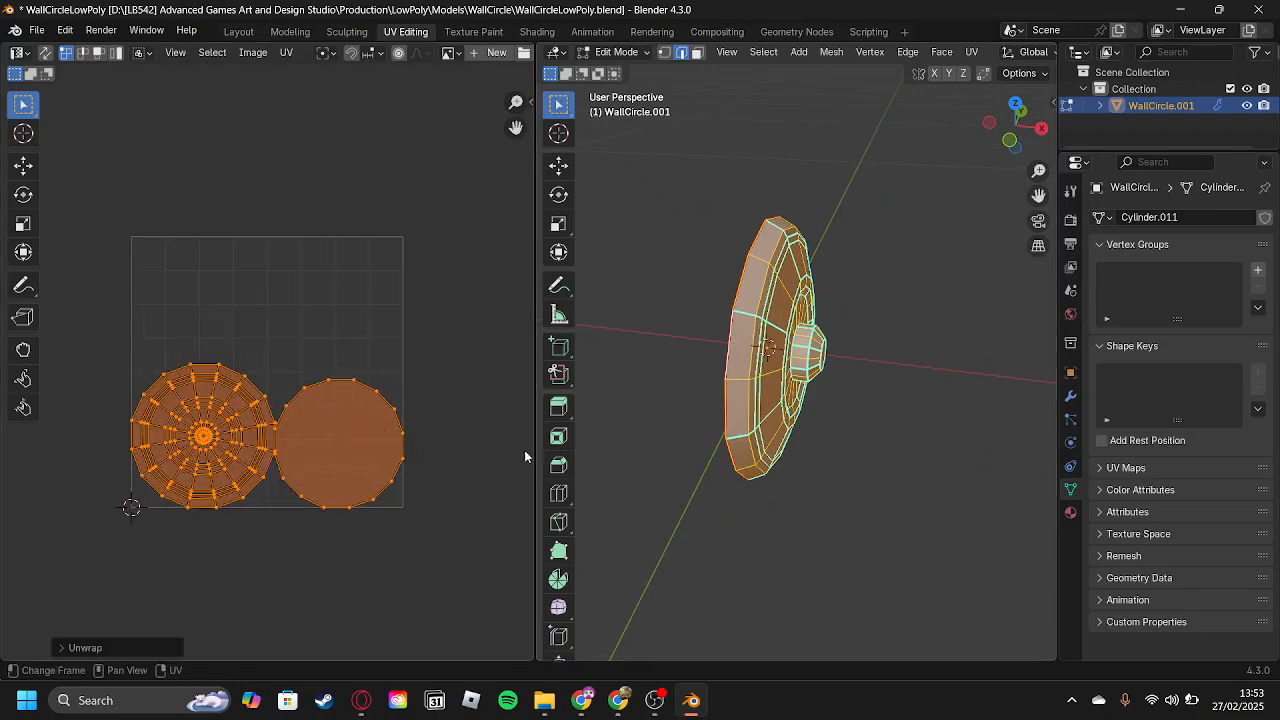
Try marking the upper vertical radial edge loop on the front as a seam and unwrapping the whole mesh again.
middle_click_drag(868, 486, 789, 407)
key("alt+a")
middle_click_drag(790, 335, 797, 350)
key("u")
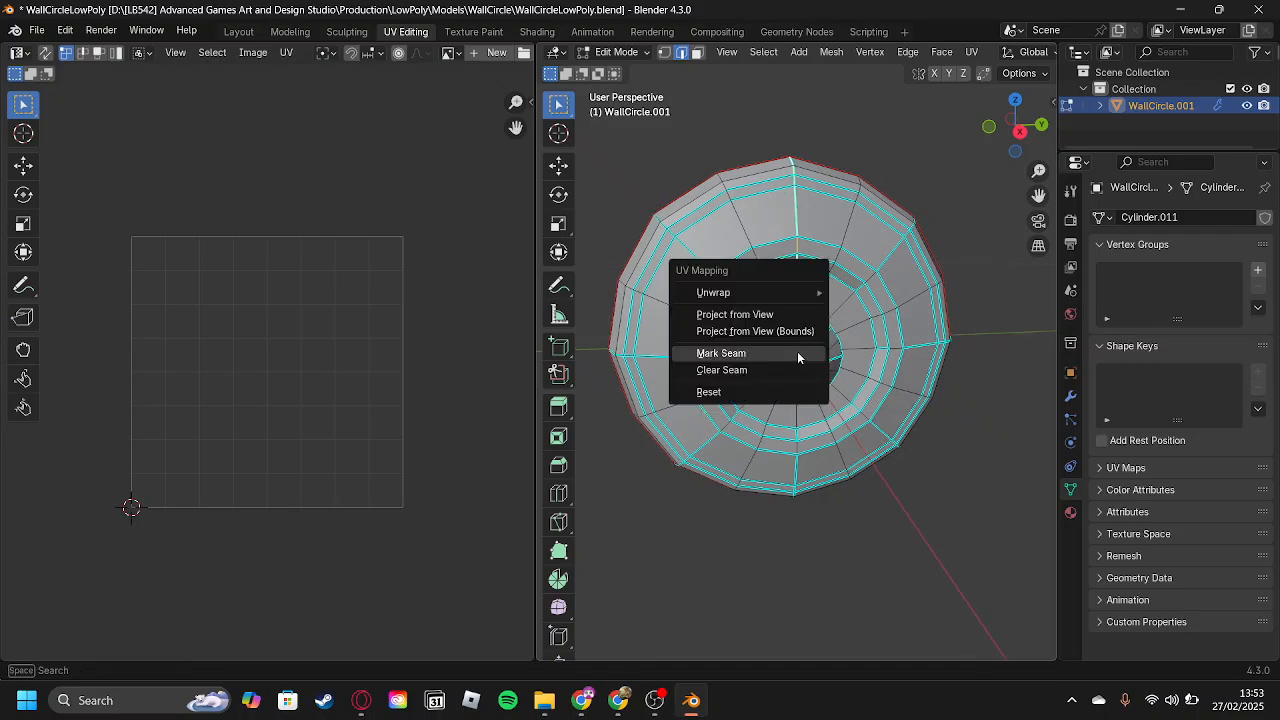
key("Escape")
key("a")
key("u")
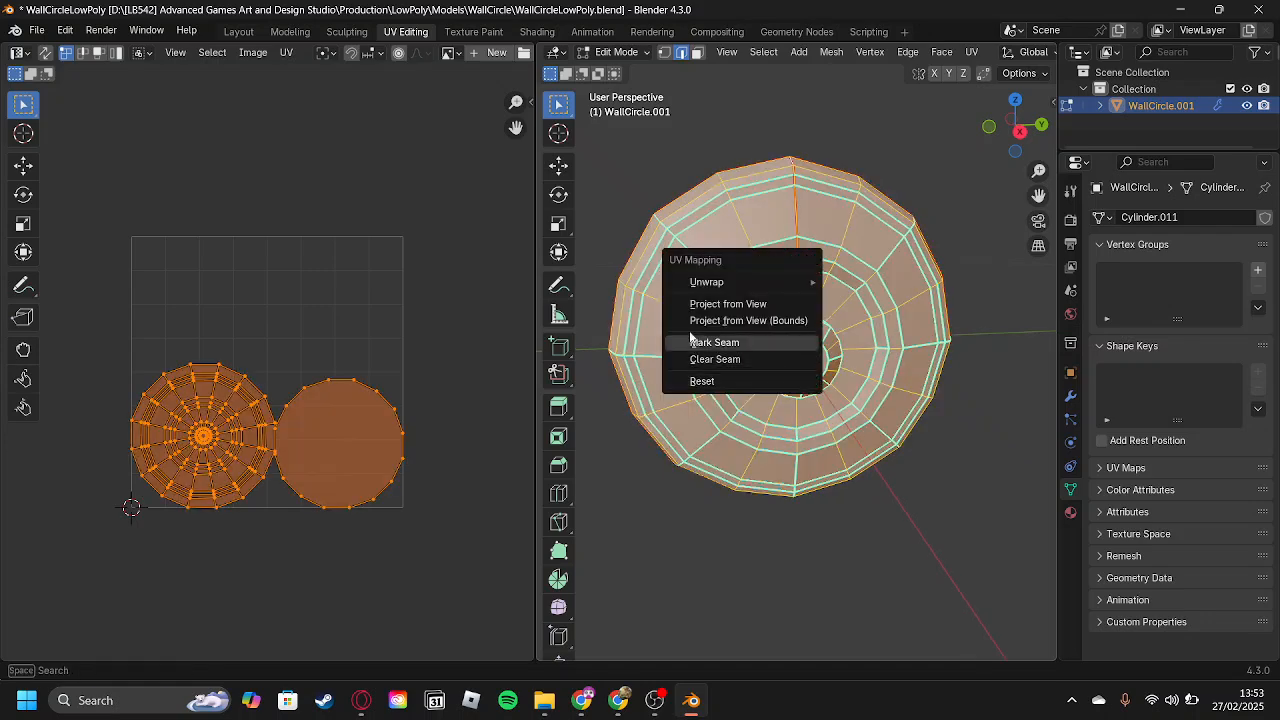
mouse_move(744, 276)
left_click(875, 280)
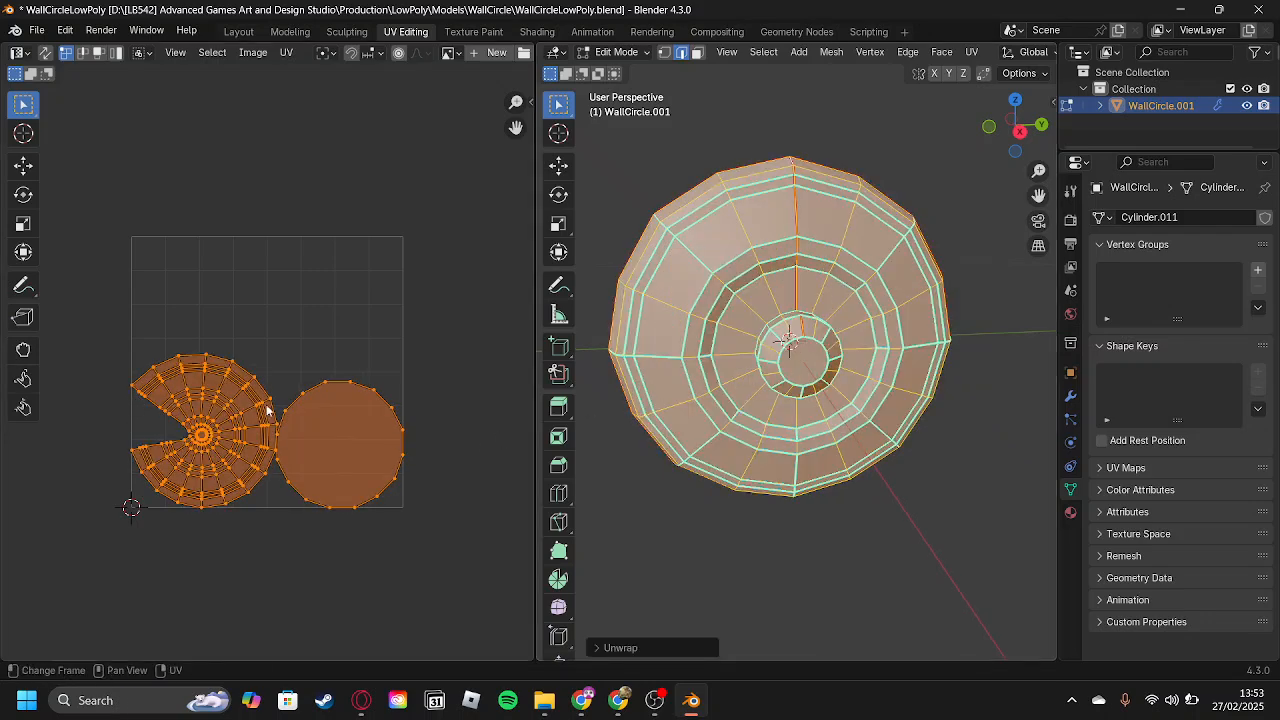
Undo the last unwrap and the radial seam marking, and return to Object Mode.
key("ctrl+z")
middle_click_drag(845, 418, 847, 456)
scroll(847, 456, "up", 1)
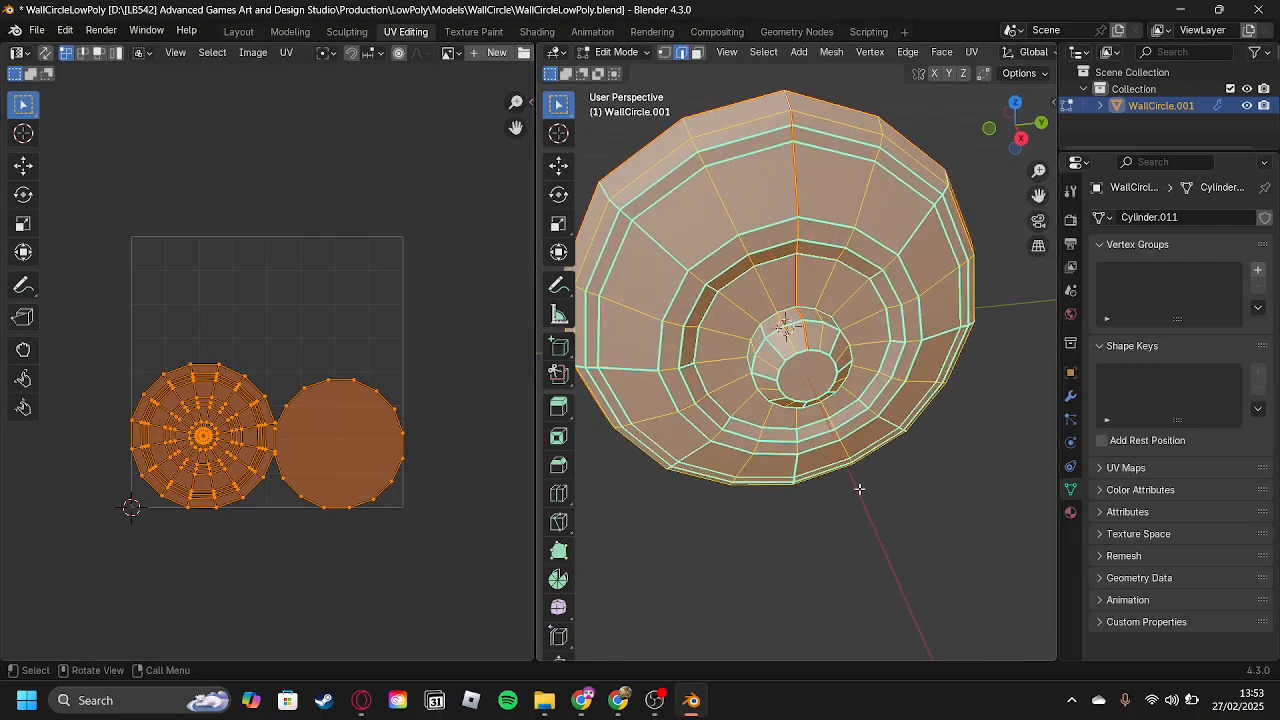
key("ctrl+z")
key("ctrl+z")
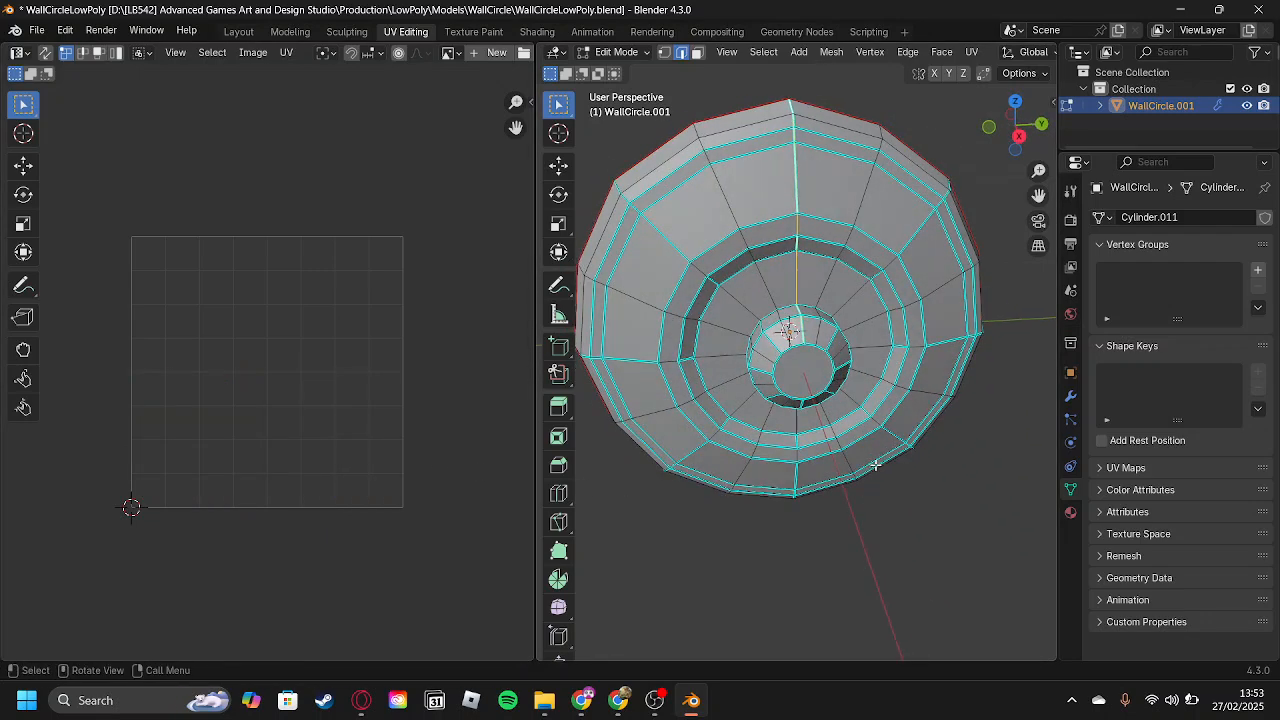
key("Tab")
middle_click_drag(892, 486, 952, 371)
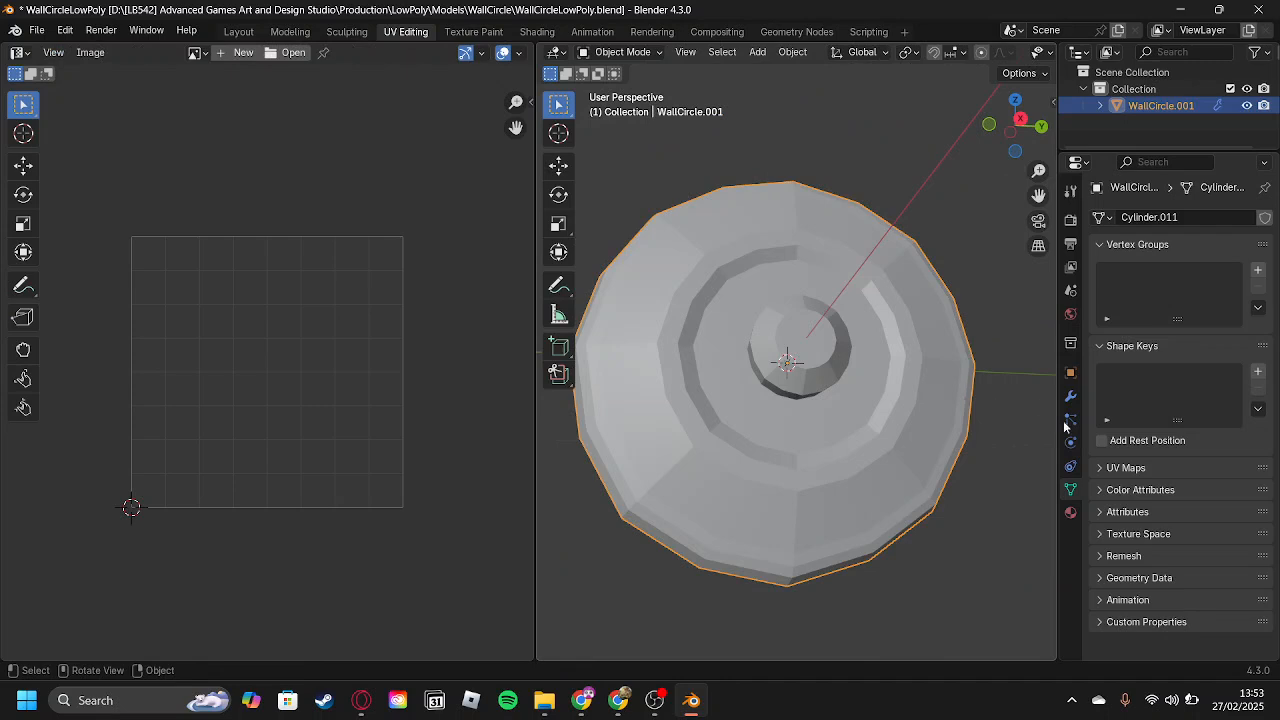
Rename the wall circle's material as M_WallCircle.
left_click(1070, 512)
left_click(1158, 288)
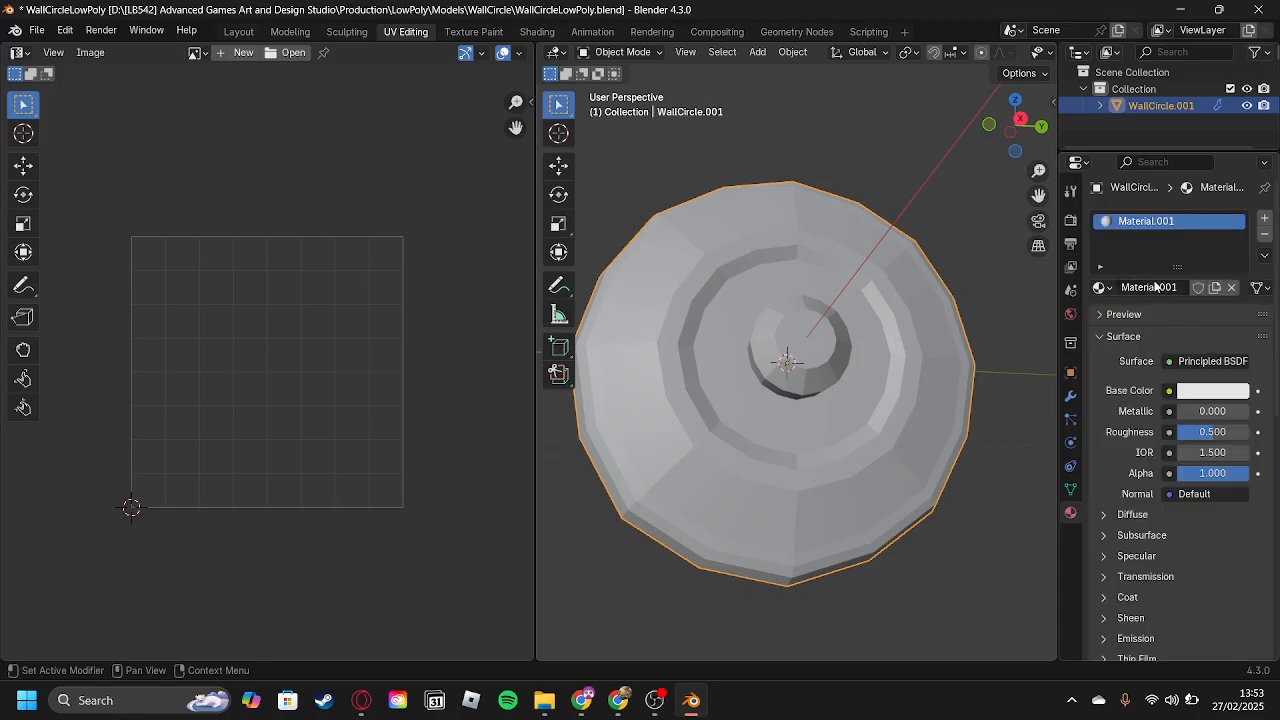
left_click(1153, 288)
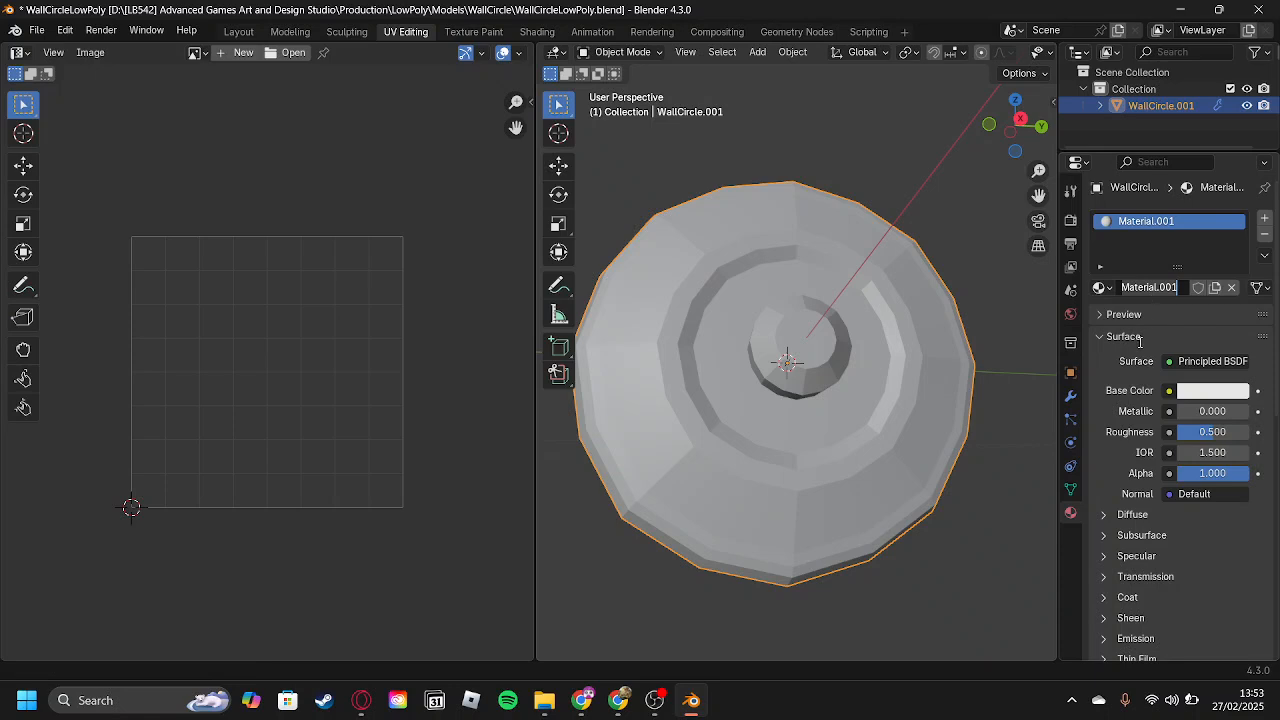
type("M+_")
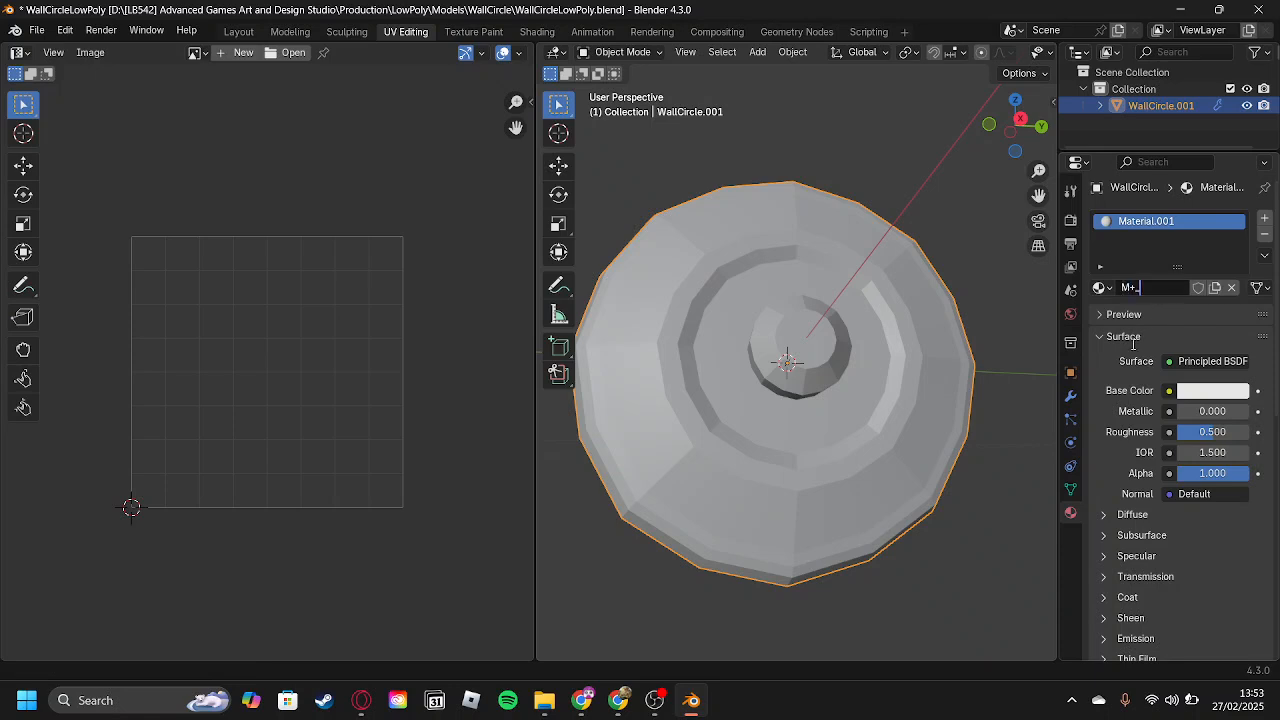
key("BackSpace")
type("_WallCircle")
key("Return")
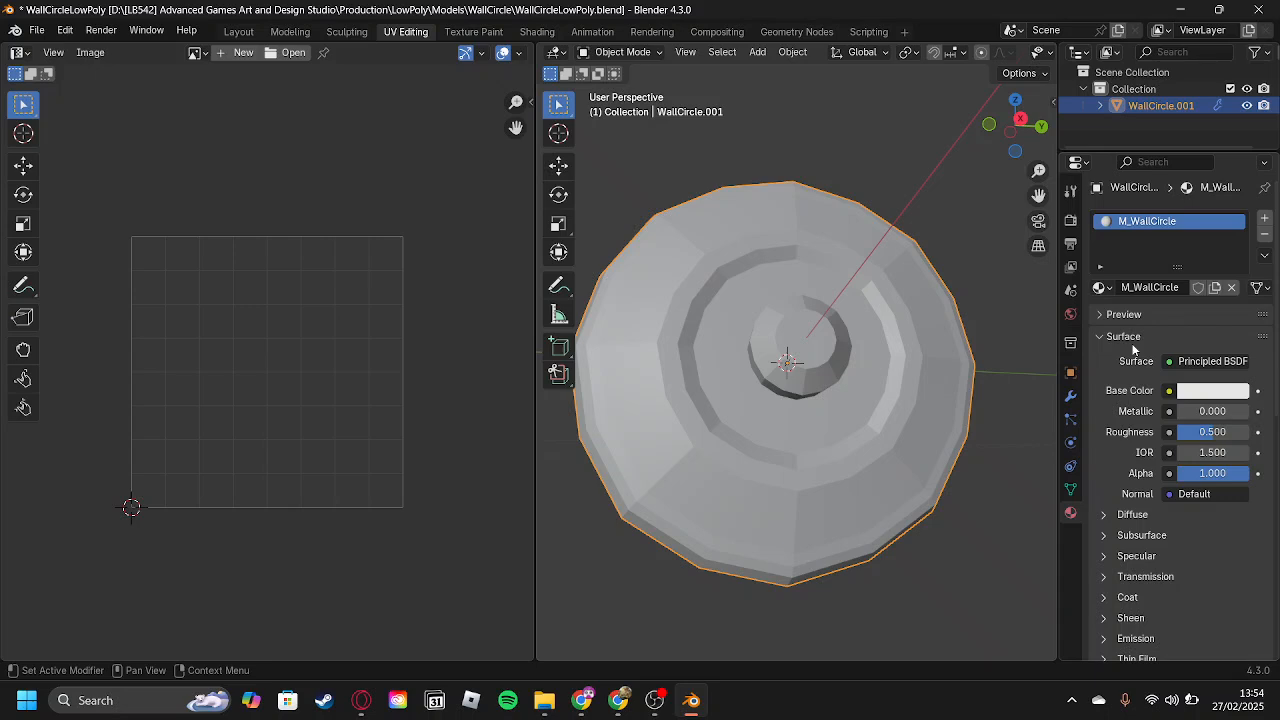
Set the M_WallCircle material's base color to bright green.
middle_click_drag(547, 290, 872, 433)
left_click(936, 345)
left_click(1215, 392)
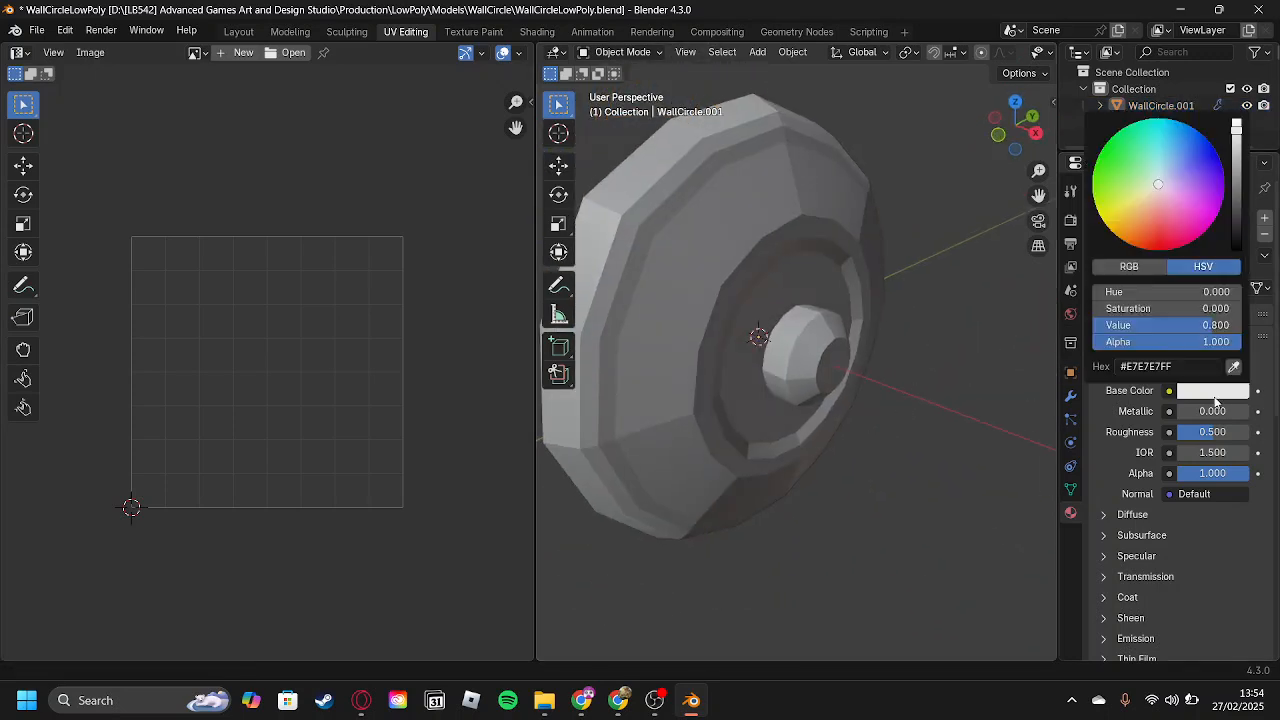
left_click_drag(1110, 157, 1099, 150)
scroll(1006, 51, "down", 4)
scroll(1006, 52, "down", 2)
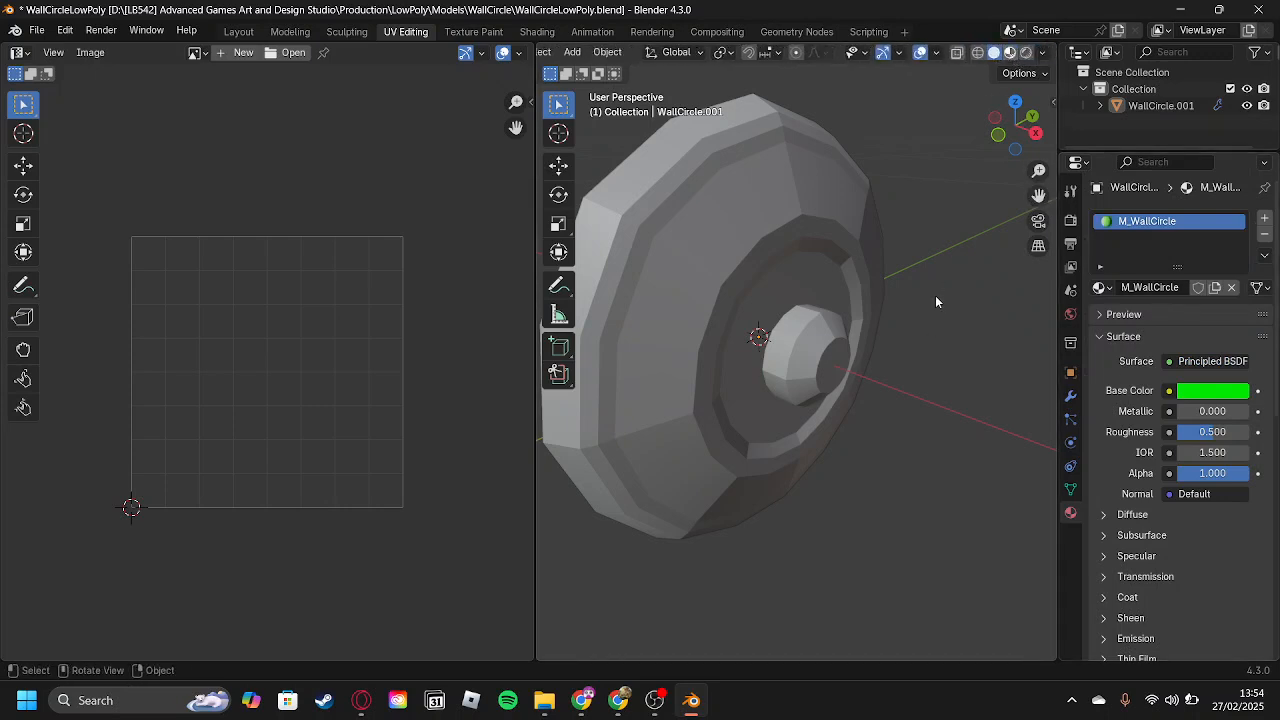
Show the model in Material Preview shading, first in the UV Editing workspace and again in the Layout workspace.
left_click(1025, 54)
mouse_move(960, 286)
middle_mouse_down()
mouse_move(891, 332)
mouse_move(881, 324)
middle_mouse_up()
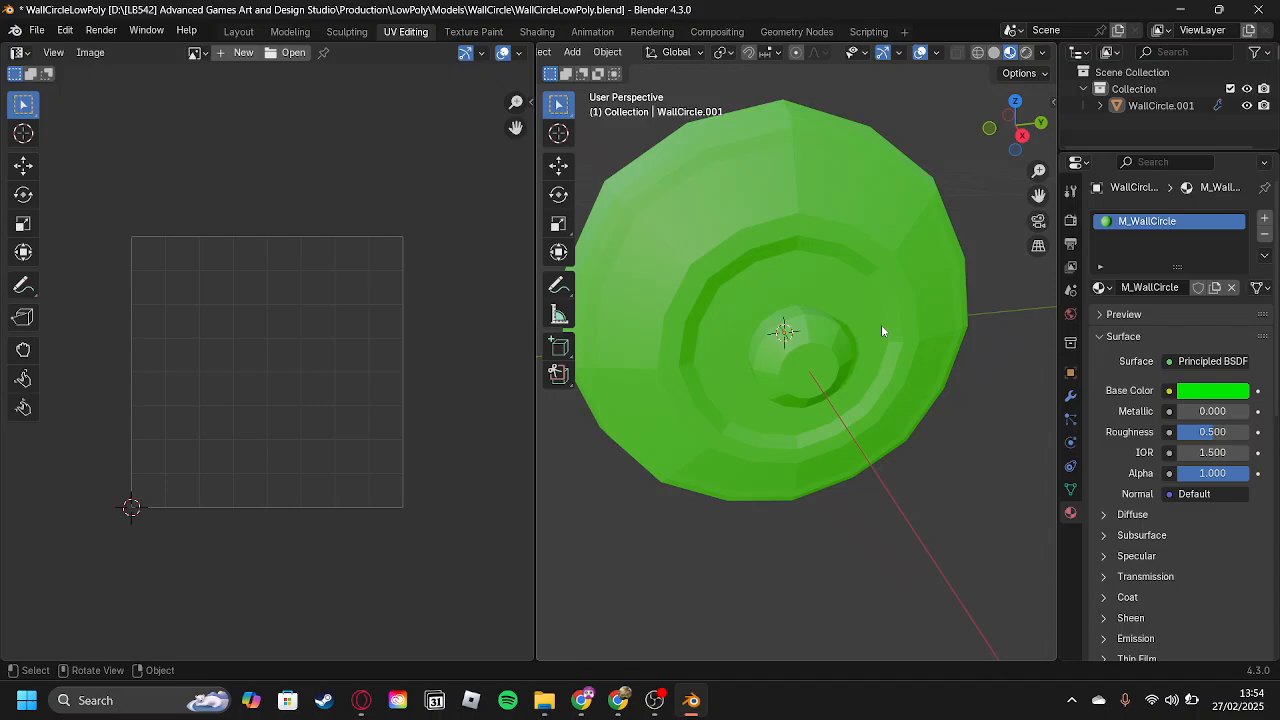
scroll(866, 312, "up", 2)
scroll(854, 311, "down", 2)
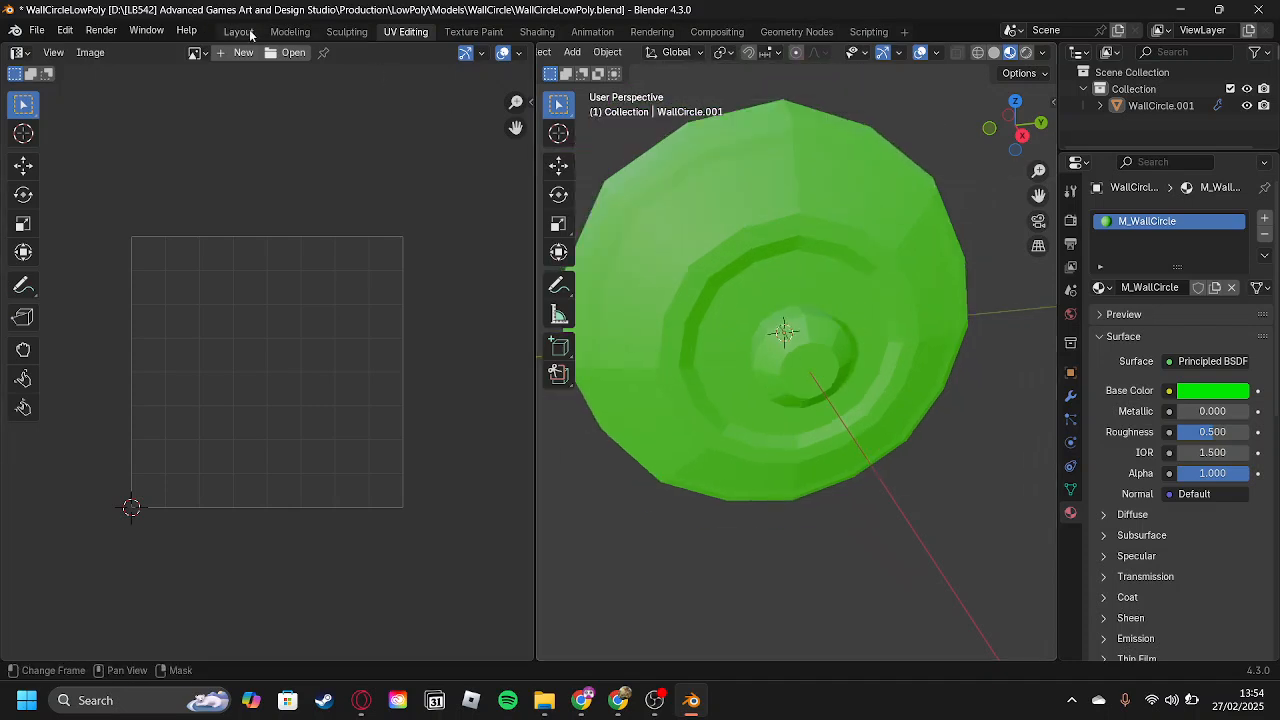
left_click(238, 31)
left_click(504, 256)
middle_click_drag(504, 256, 570, 266)
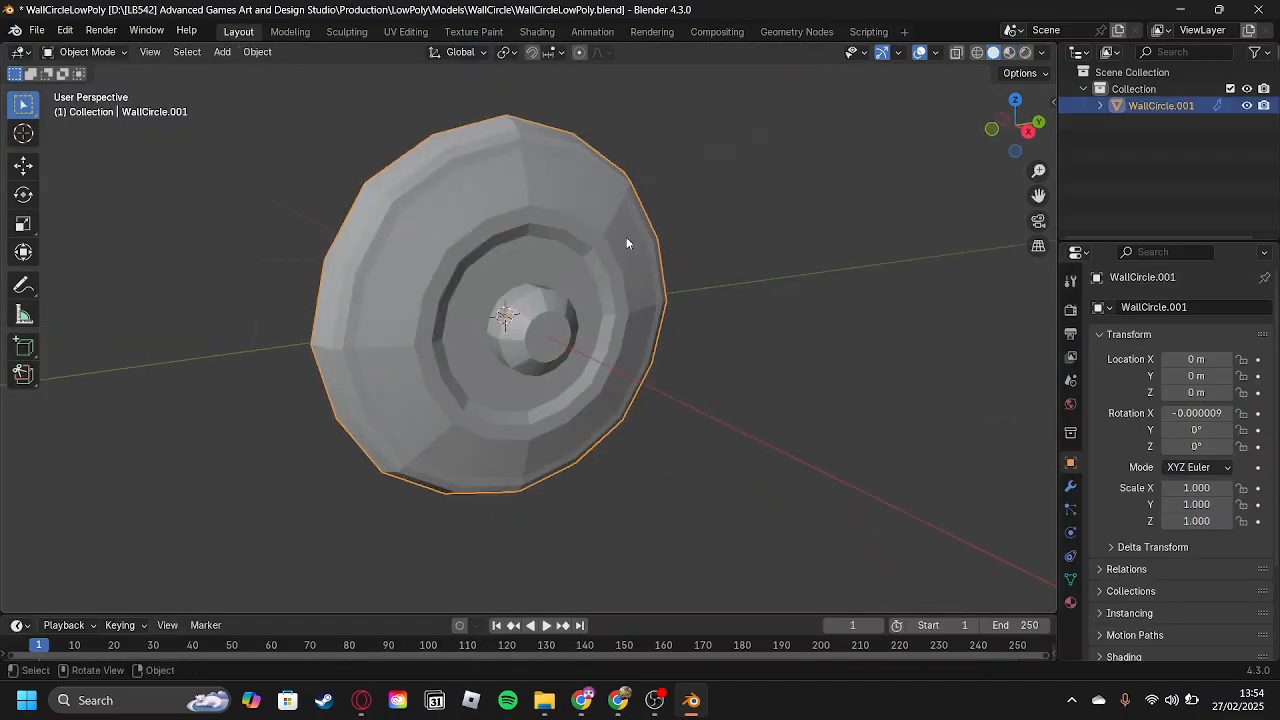
left_click(1009, 52)
middle_click_drag(588, 312, 309, 186)
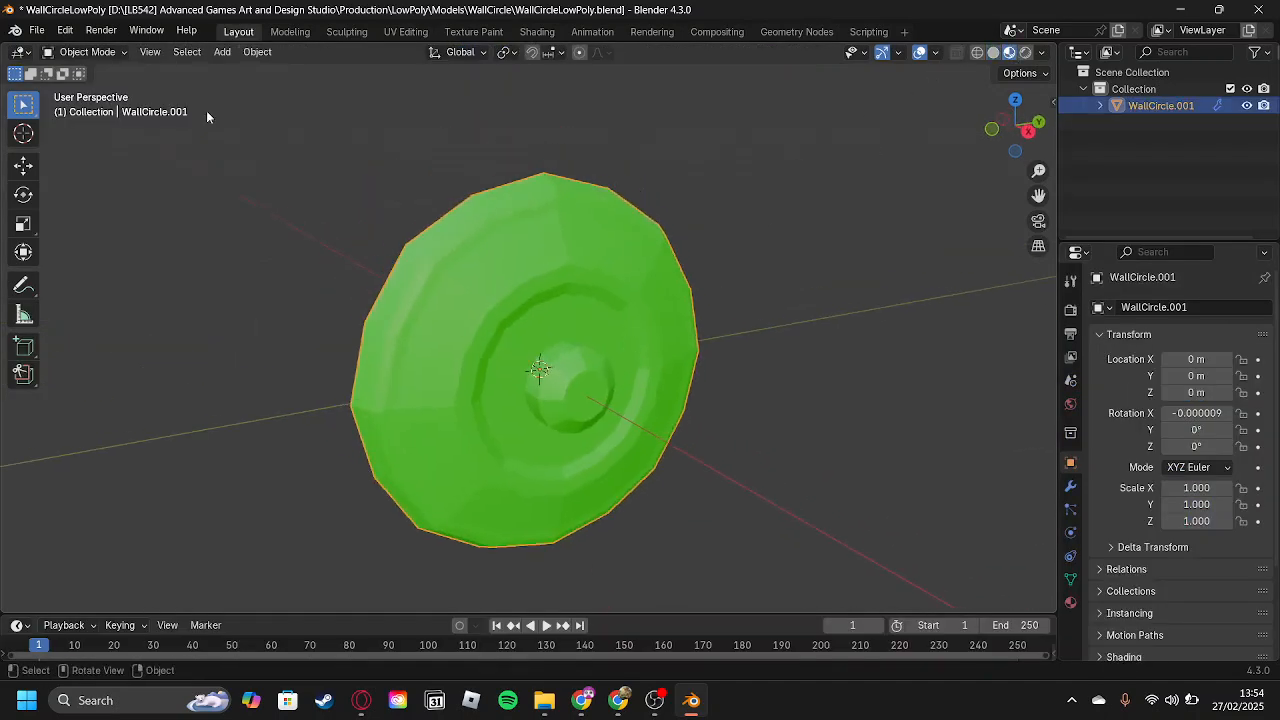
Save the blend file and set up an FBX export named WallCircleLowR4S.fbx in the WallCircle folder.
left_click(37, 31)
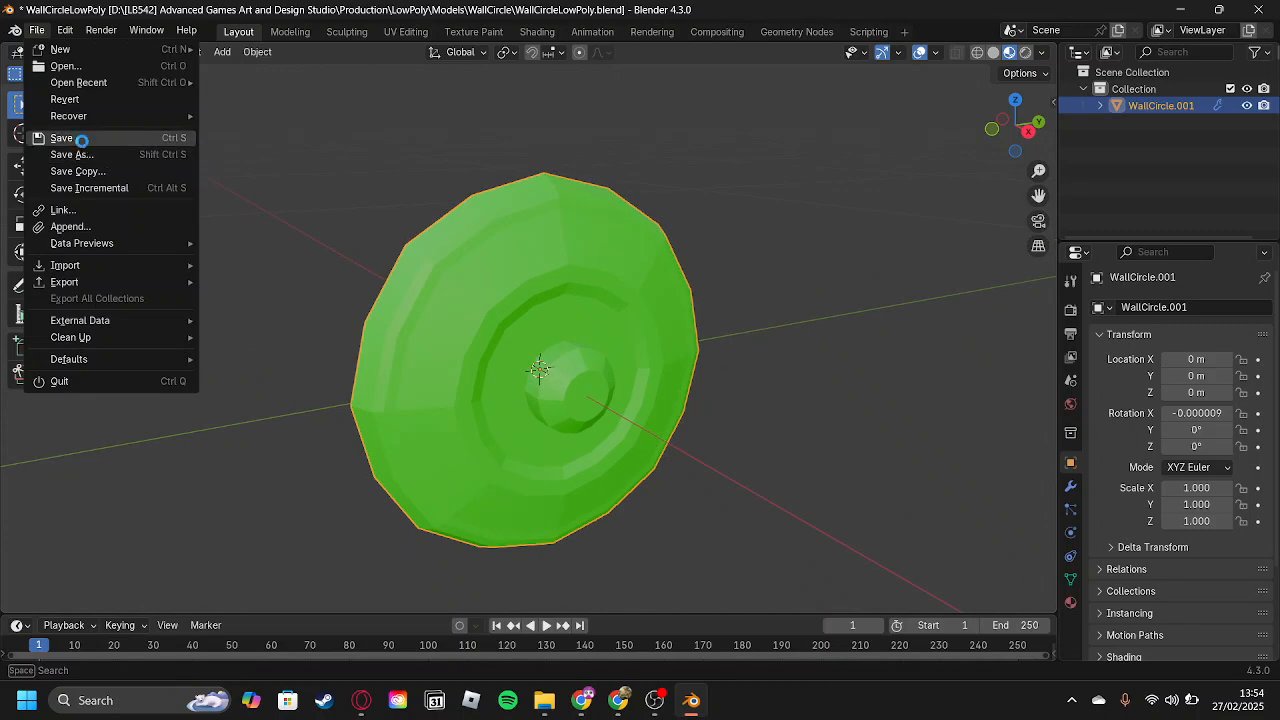
left_click(80, 134)
left_click(37, 31)
mouse_move(70, 282)
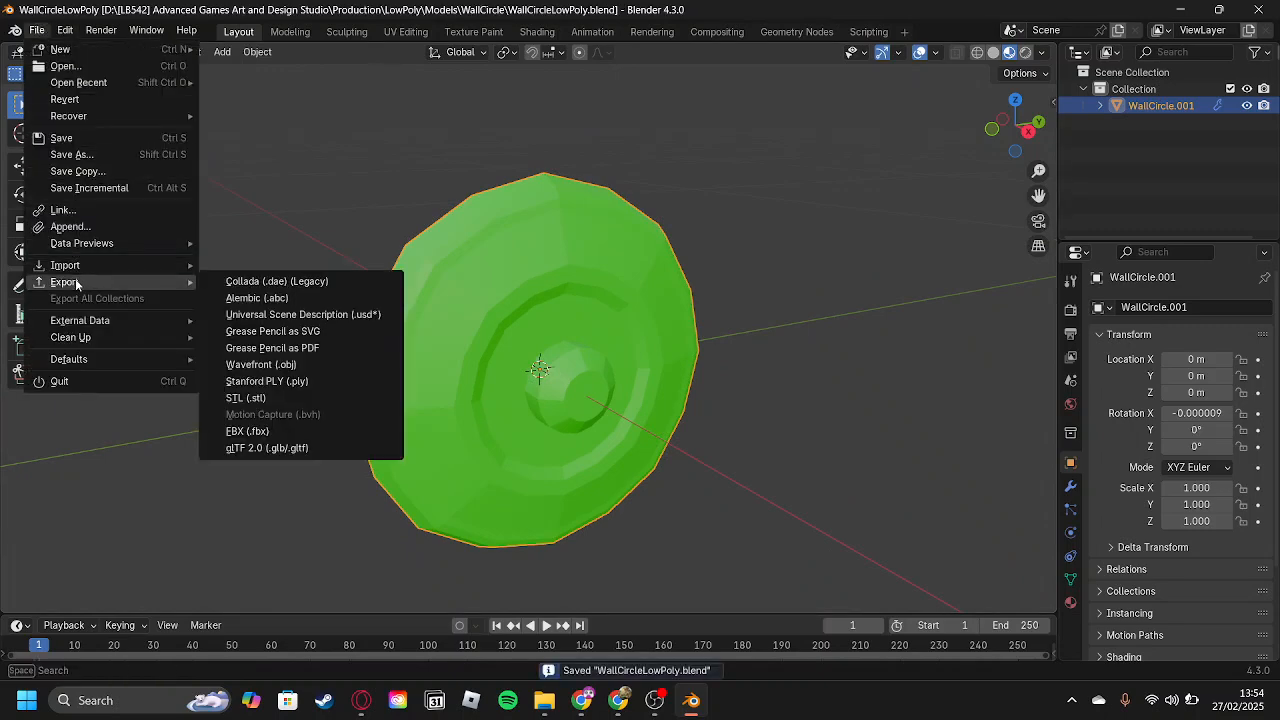
left_click(316, 432)
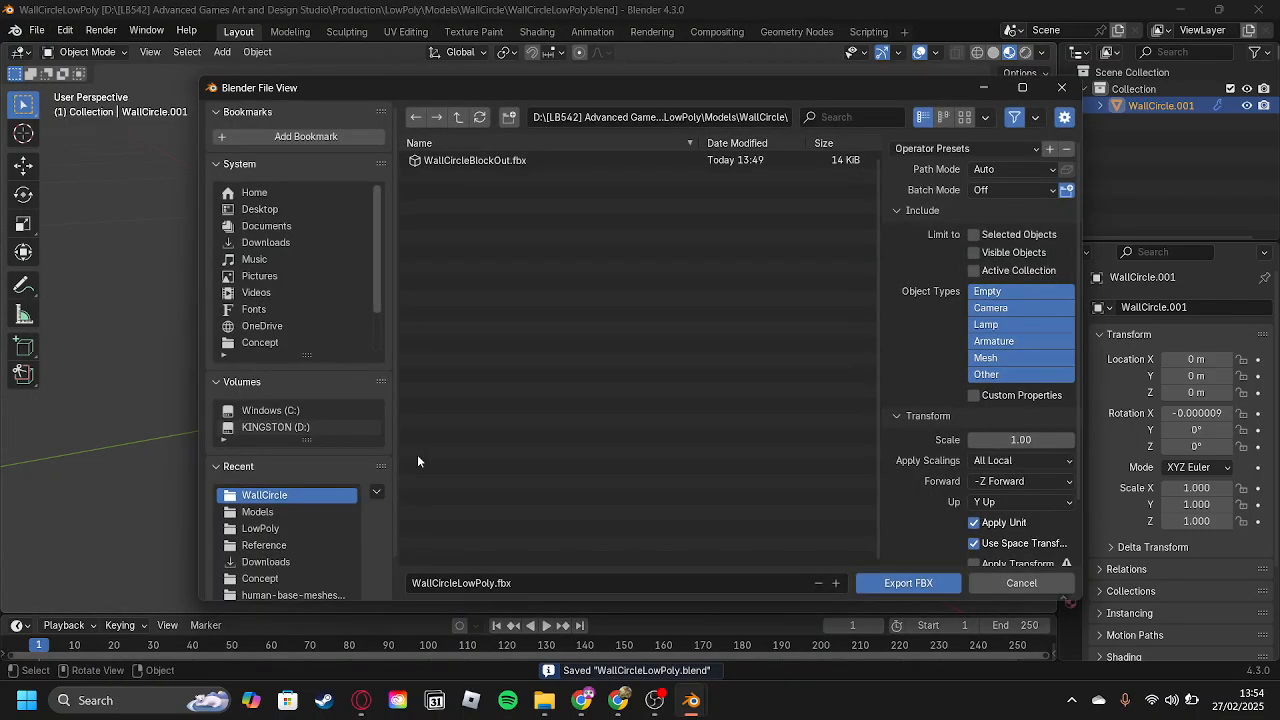
left_click(467, 583)
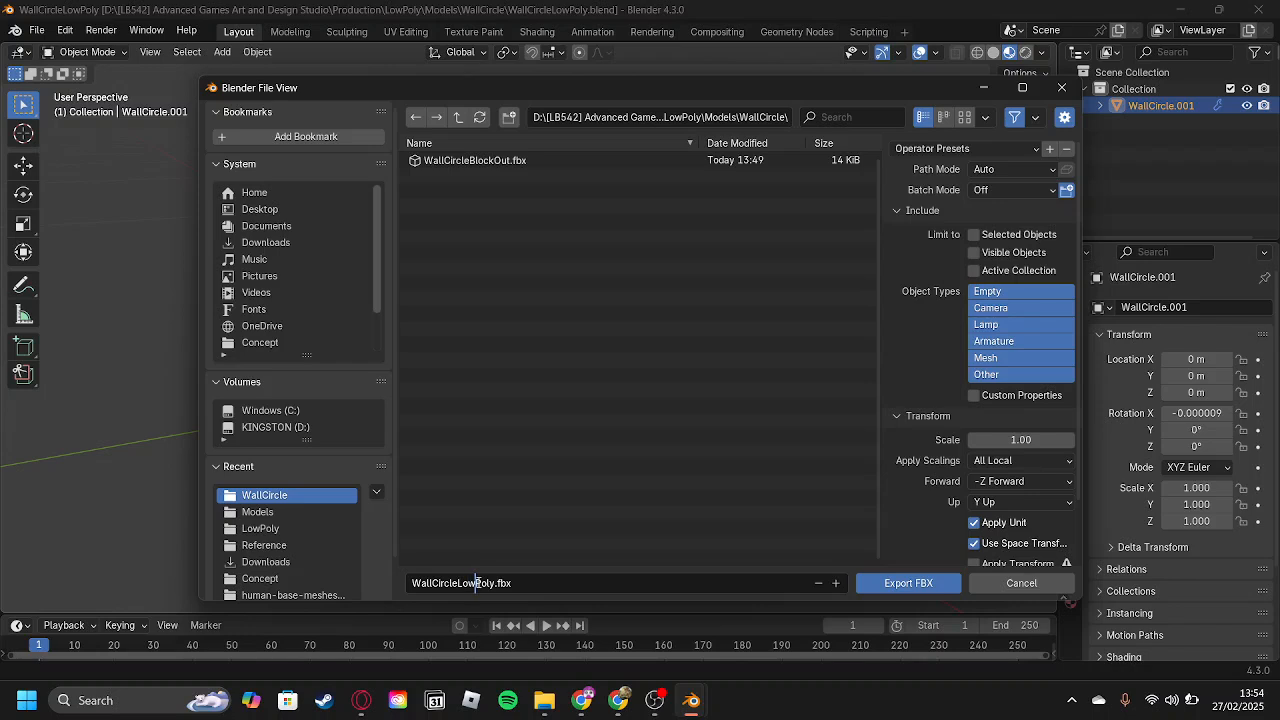
key("Delete")
key("Delete")
key("Delete")
key("Delete")
key("Delete")
type("RS")
Limit the FBX export to selected objects and the Mesh object type, and export the file.
left_click(1017, 236)
left_click(1035, 359)
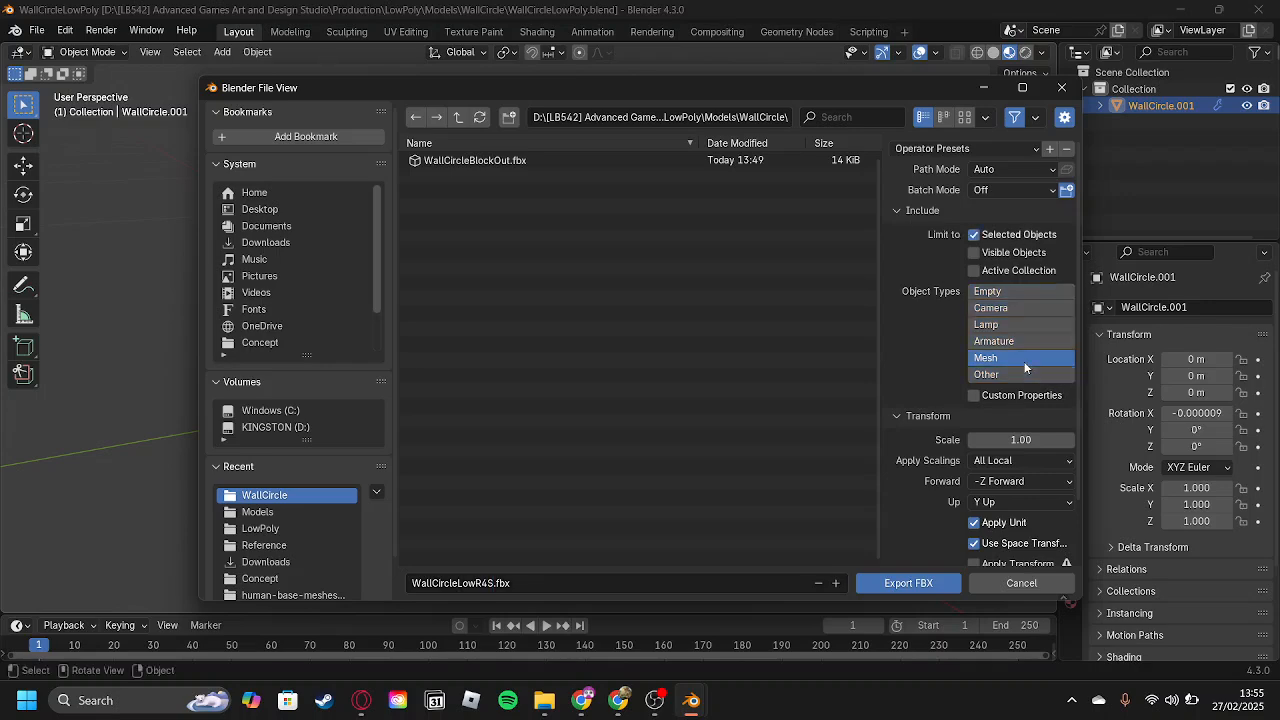
left_click(926, 588)
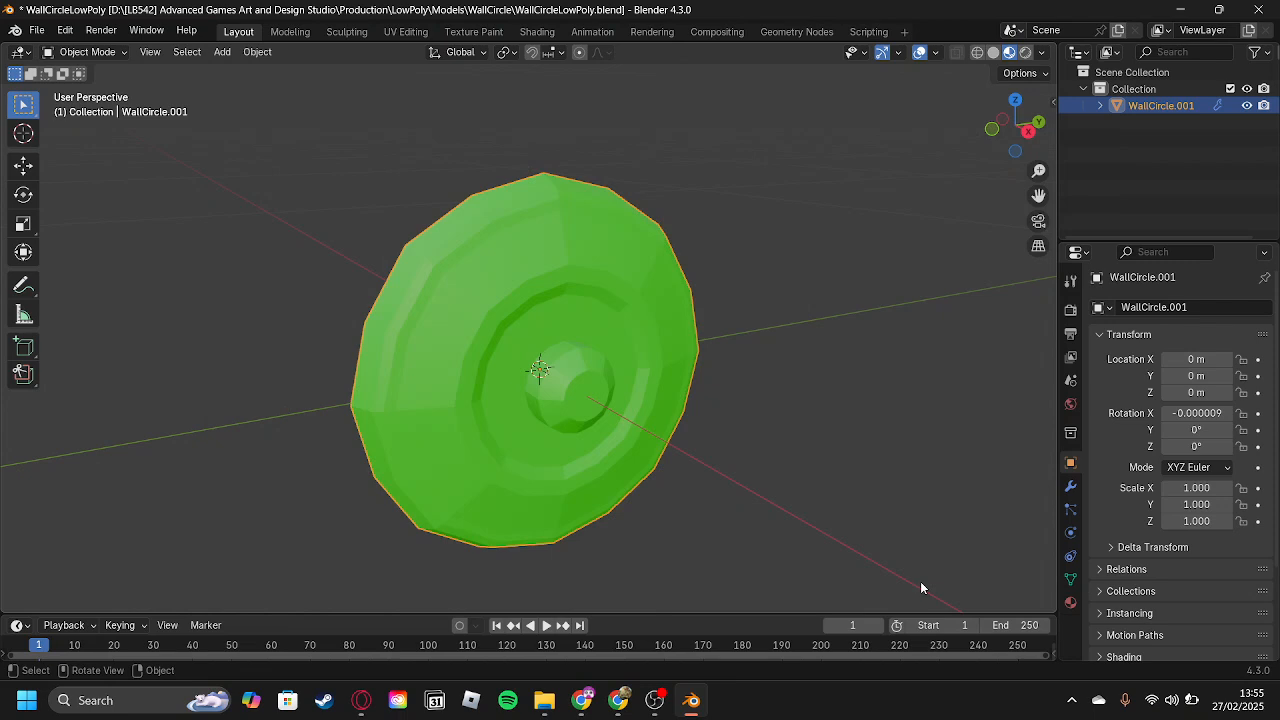
Save and close the wall circle file, and open FearTheDarkLowPoly.004.blend from the Production\LowPoly folder.
key("ctrl+s")
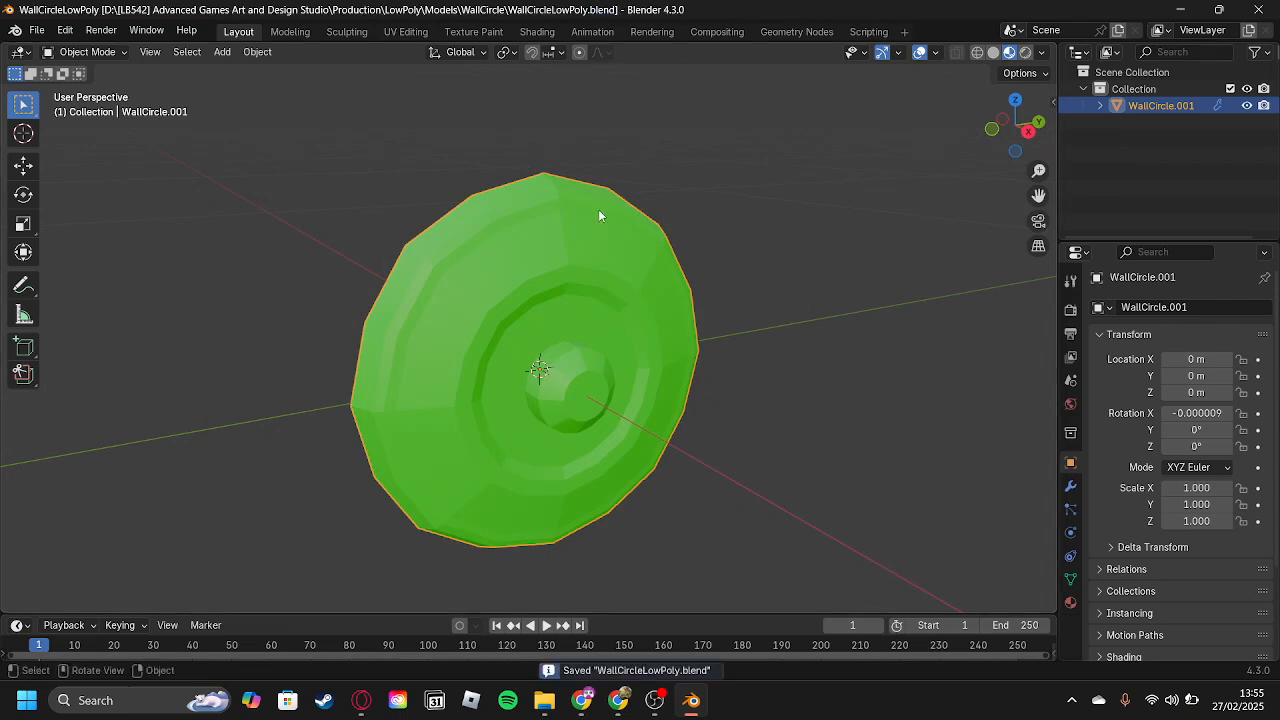
left_click(1258, 9)
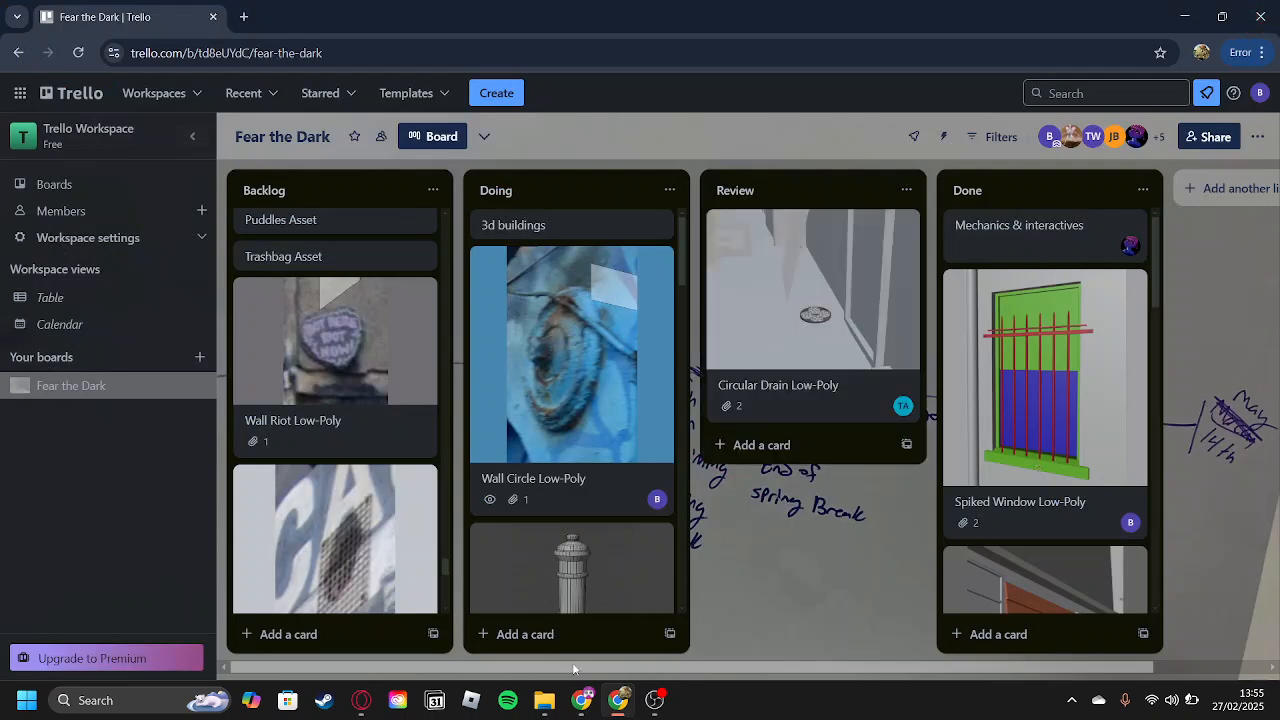
mouse_move(548, 705)
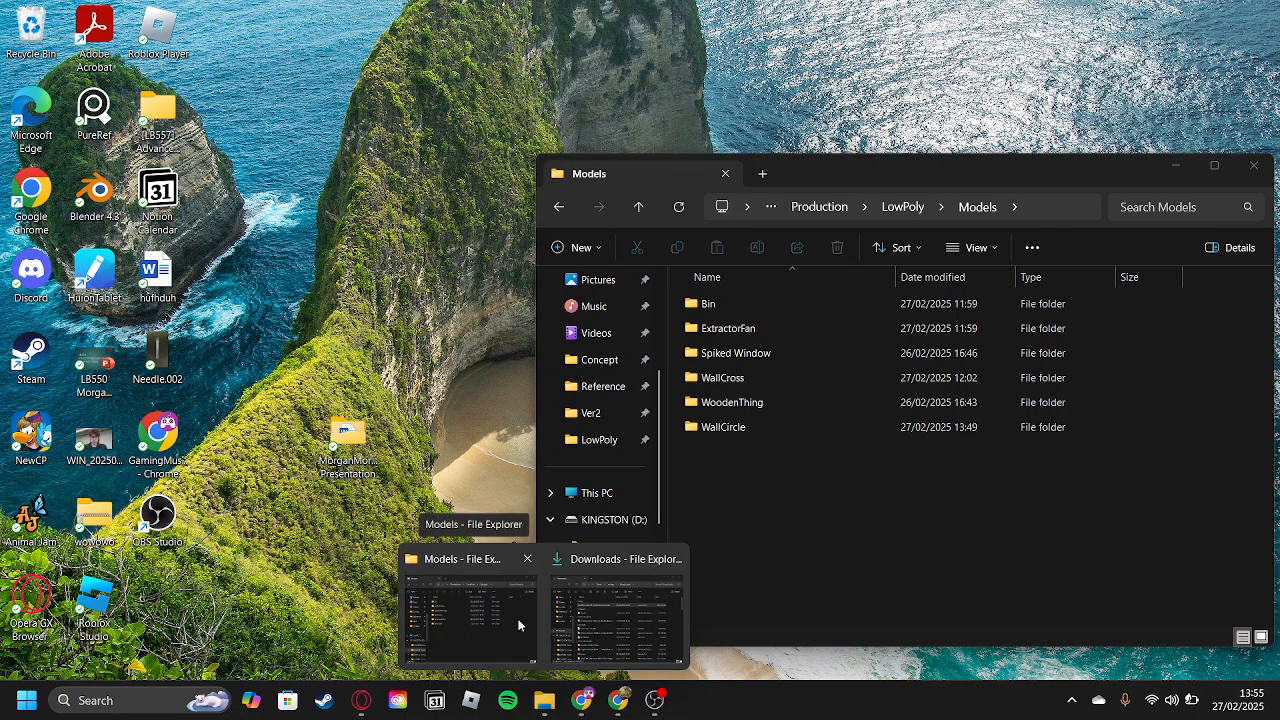
left_click(519, 625)
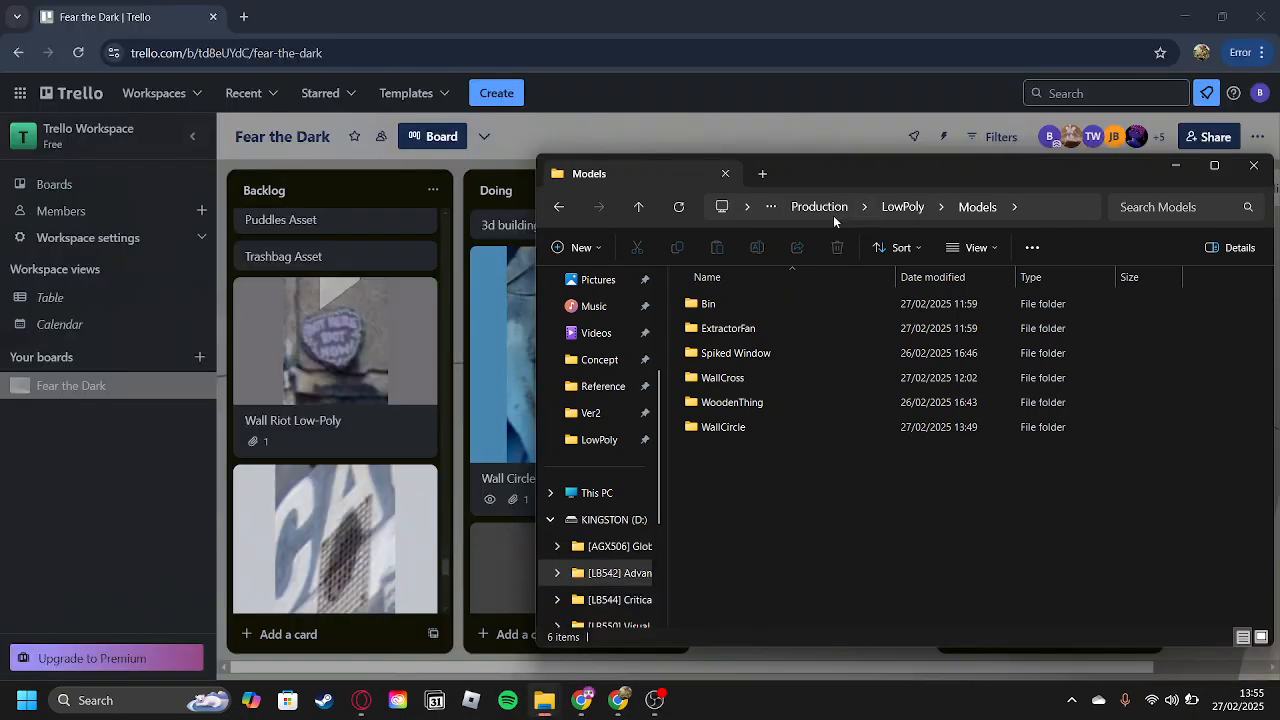
left_click(818, 207)
double_click(757, 305)
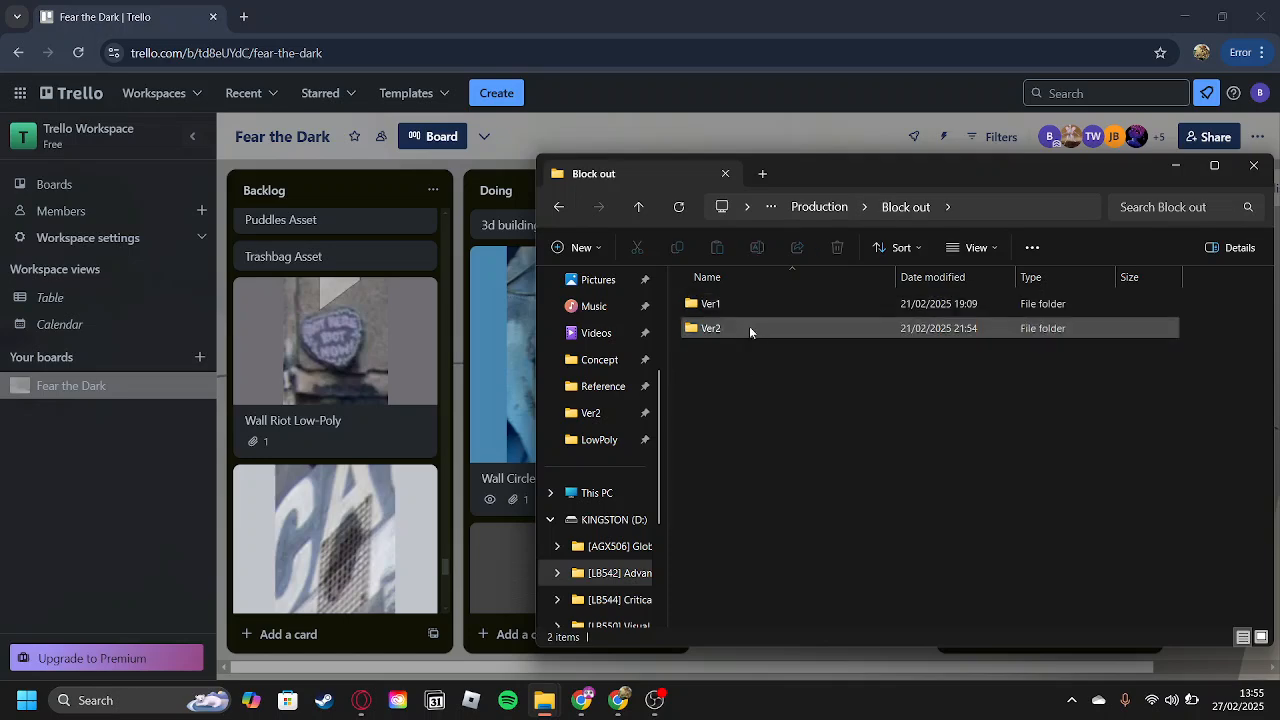
left_click(832, 207)
double_click(714, 328)
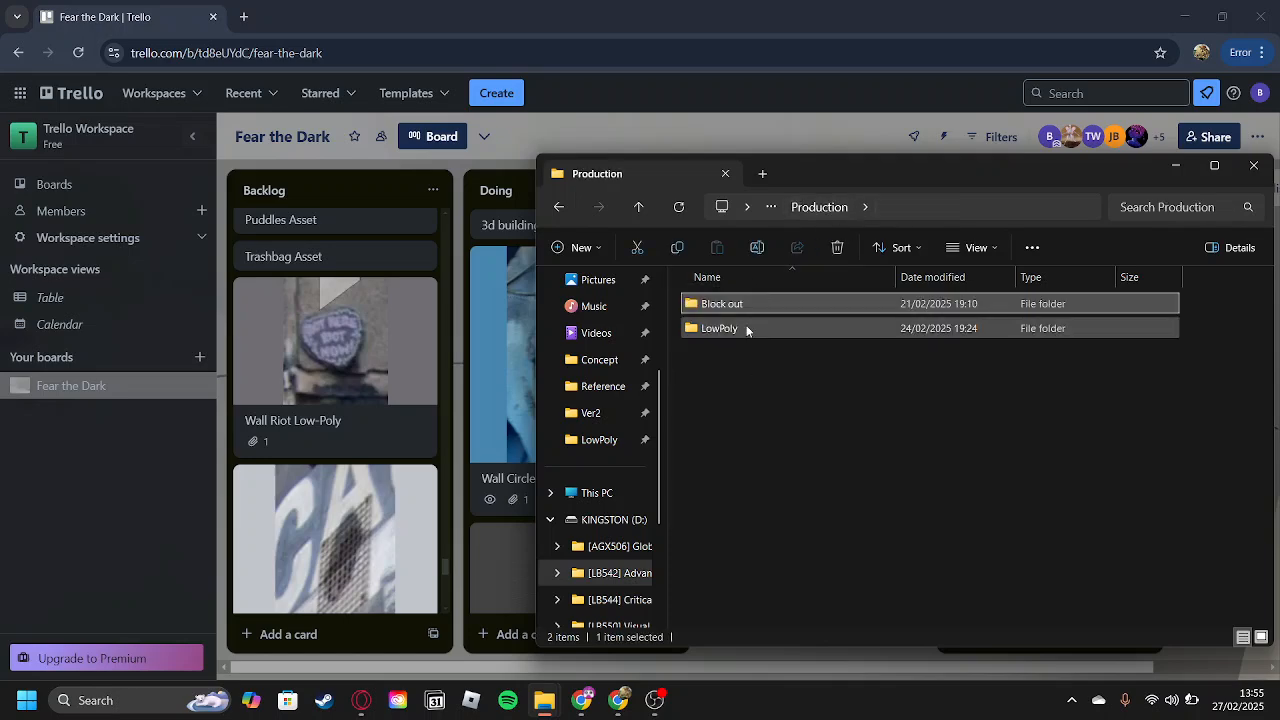
left_click(761, 478)
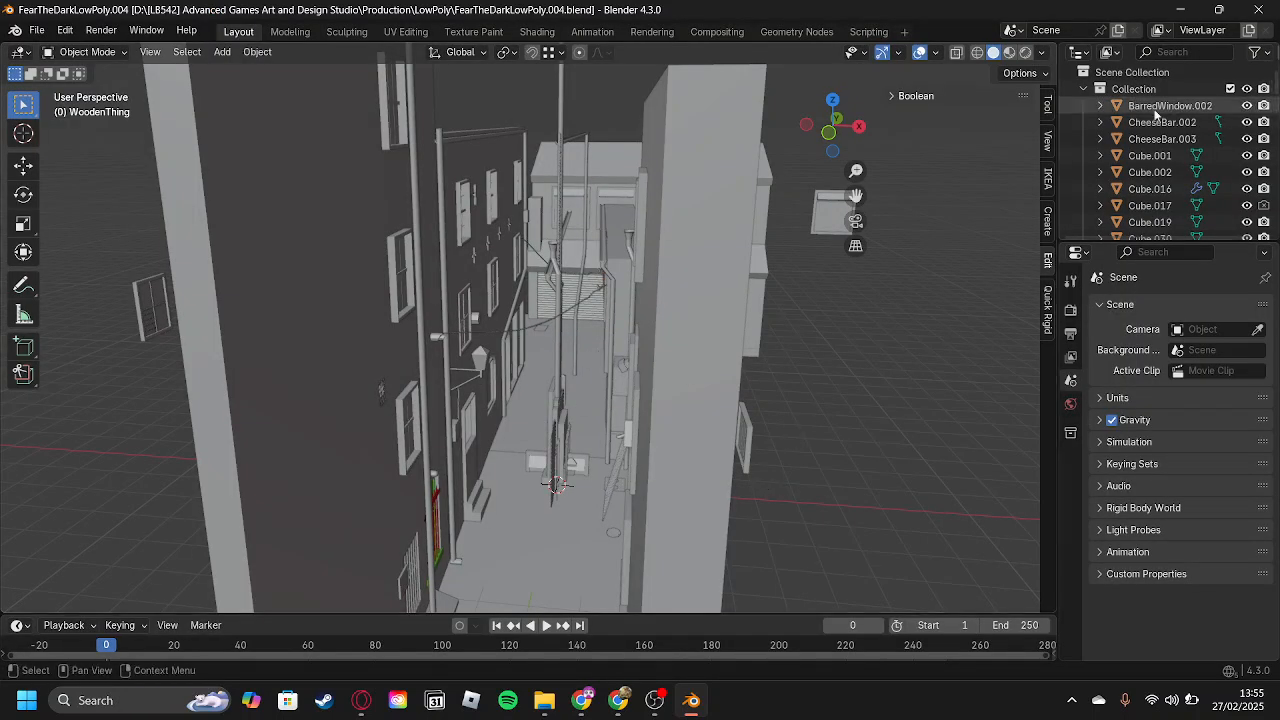
Import WallCircleLowR4S.fbx from the Models\WallCircle folder into the alley scene.
left_click(1172, 55)
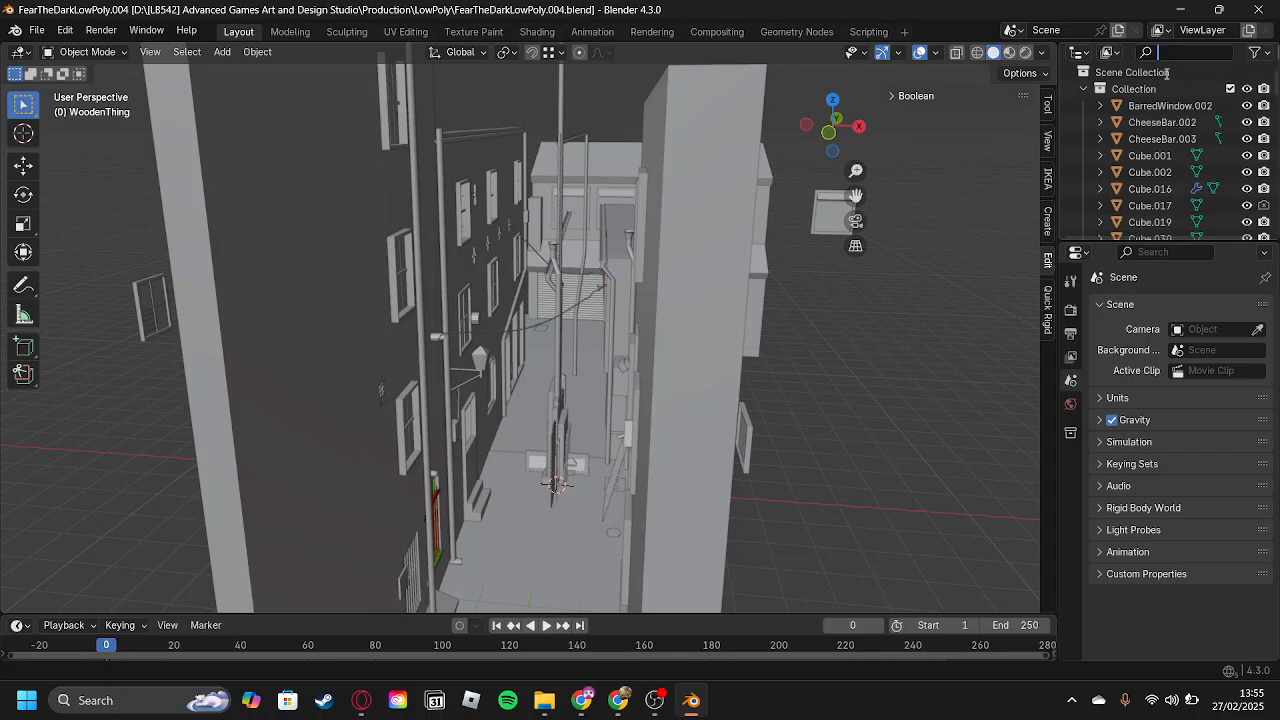
left_click(36, 33)
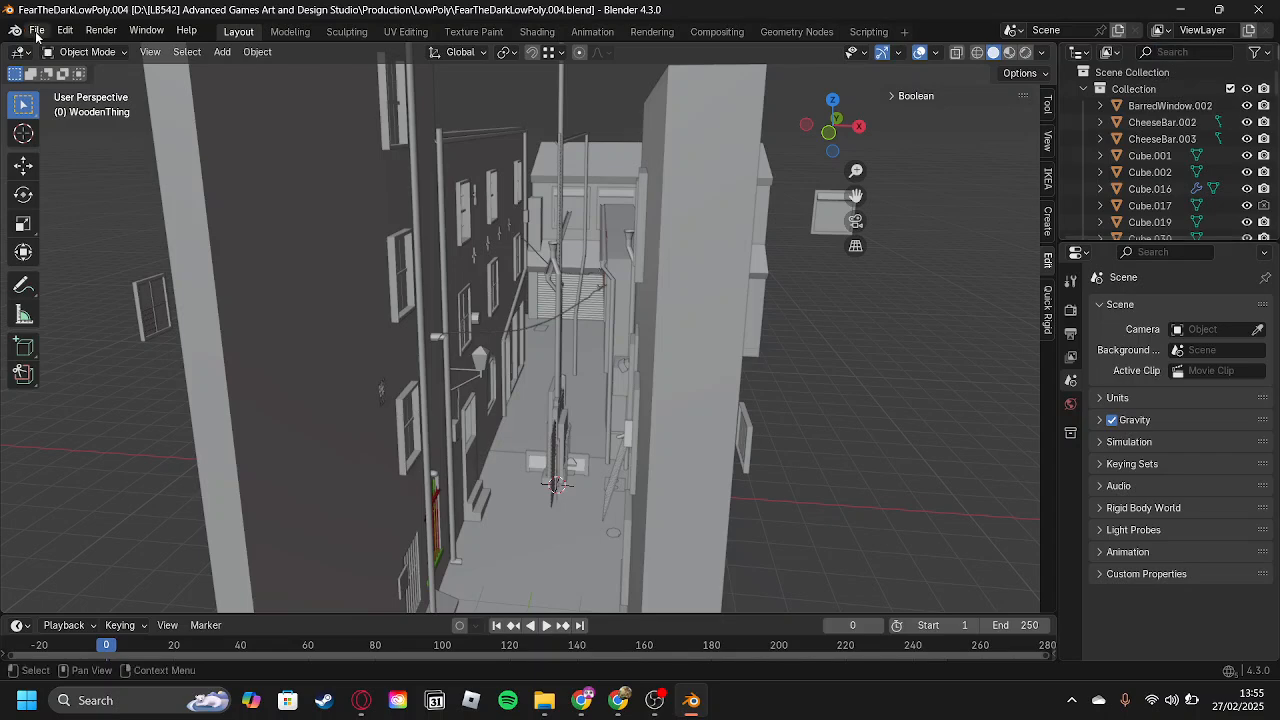
left_click(36, 33)
mouse_move(84, 266)
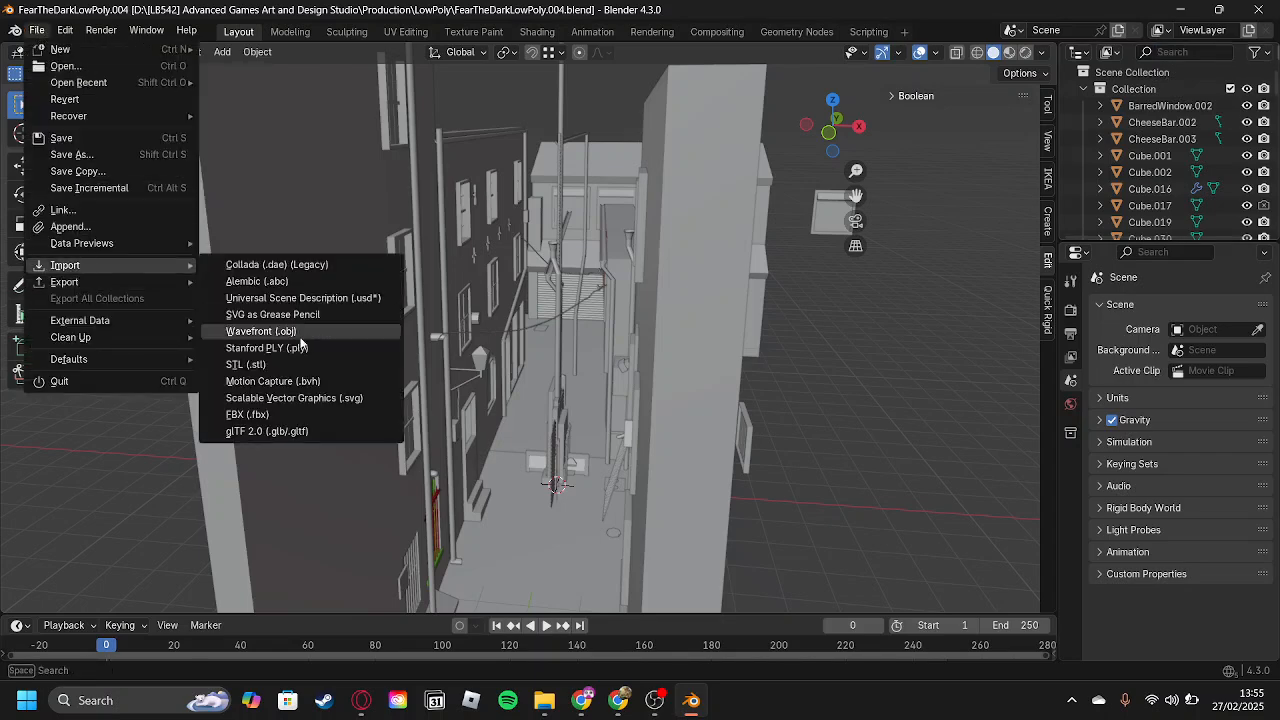
left_click(297, 416)
double_click(428, 164)
double_click(446, 206)
left_click(486, 177)
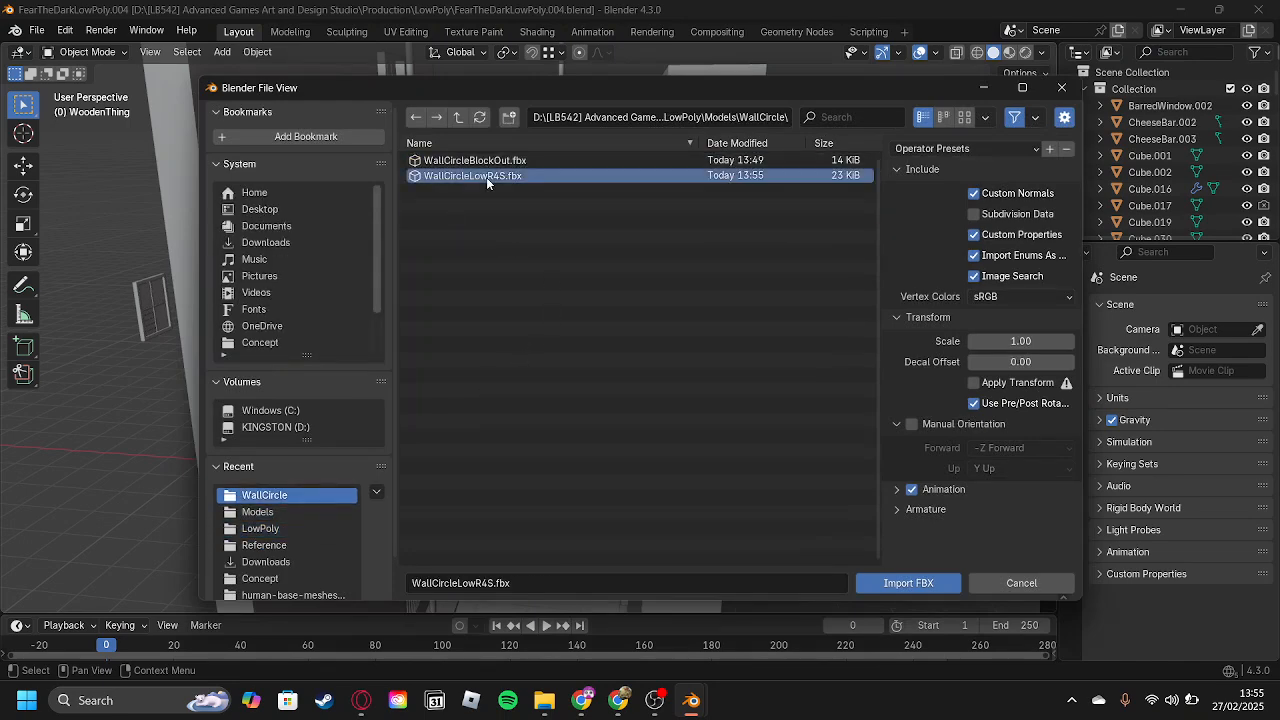
left_click(881, 580)
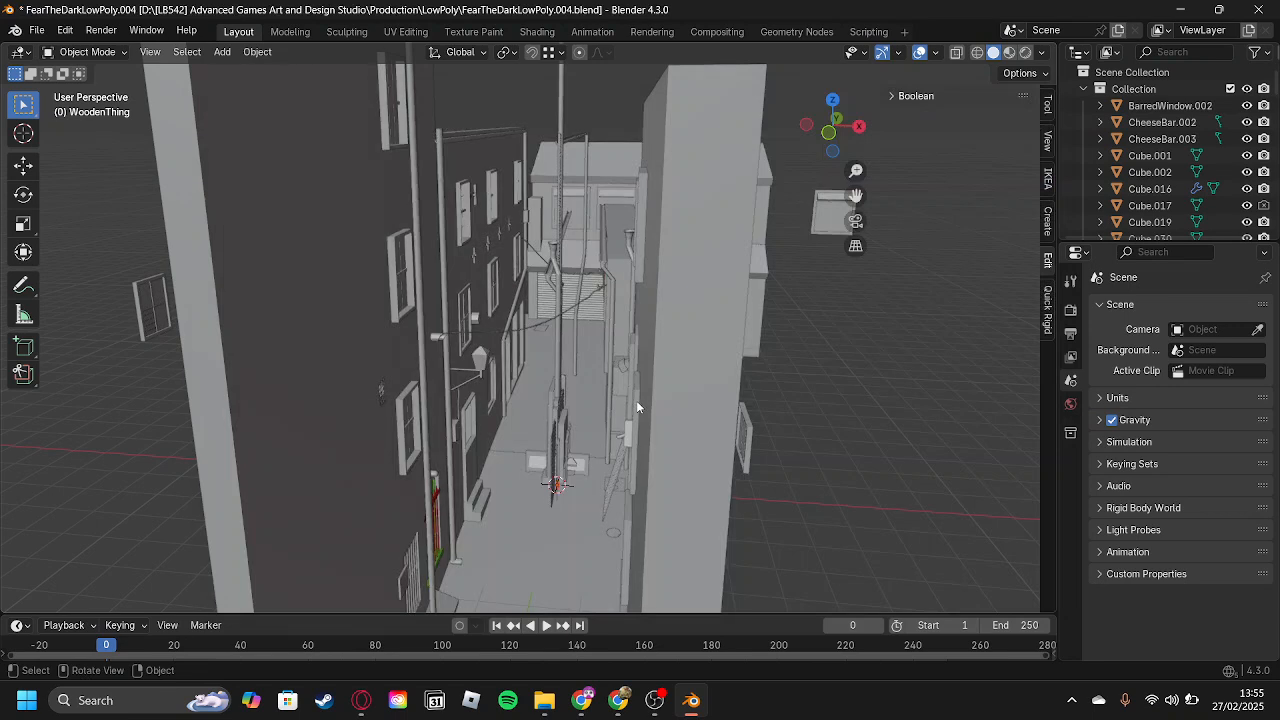
Move the imported wall circle to the ReadyForSubstance collection.
scroll(636, 405, "up", 3)
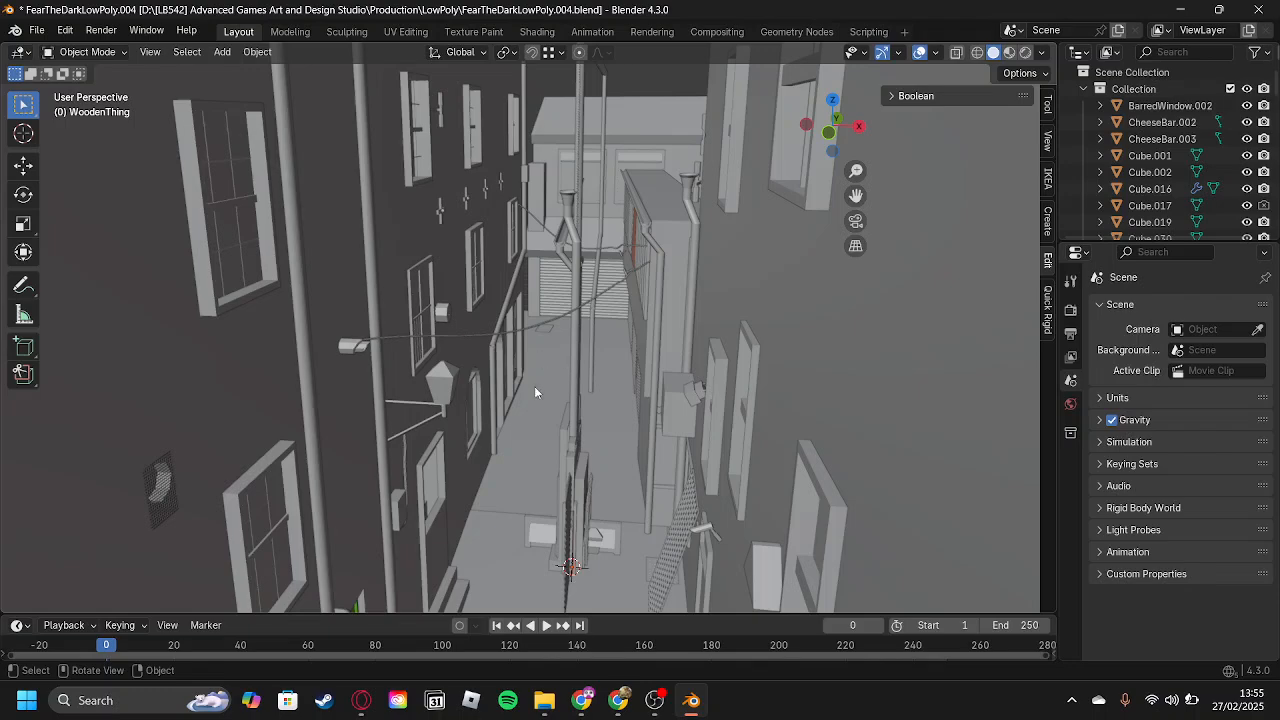
middle_click_drag(573, 370, 626, 277)
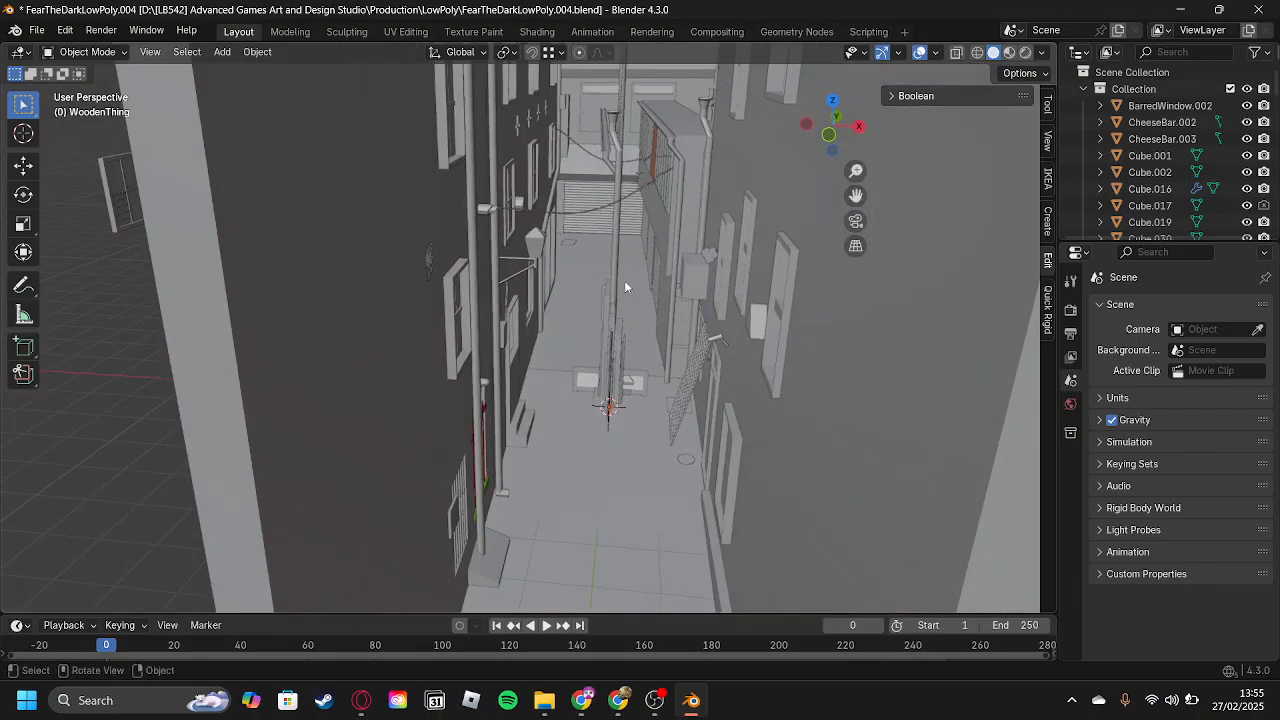
scroll(573, 336, "up", 1)
middle_click_drag(674, 408, 677, 361)
key("m")
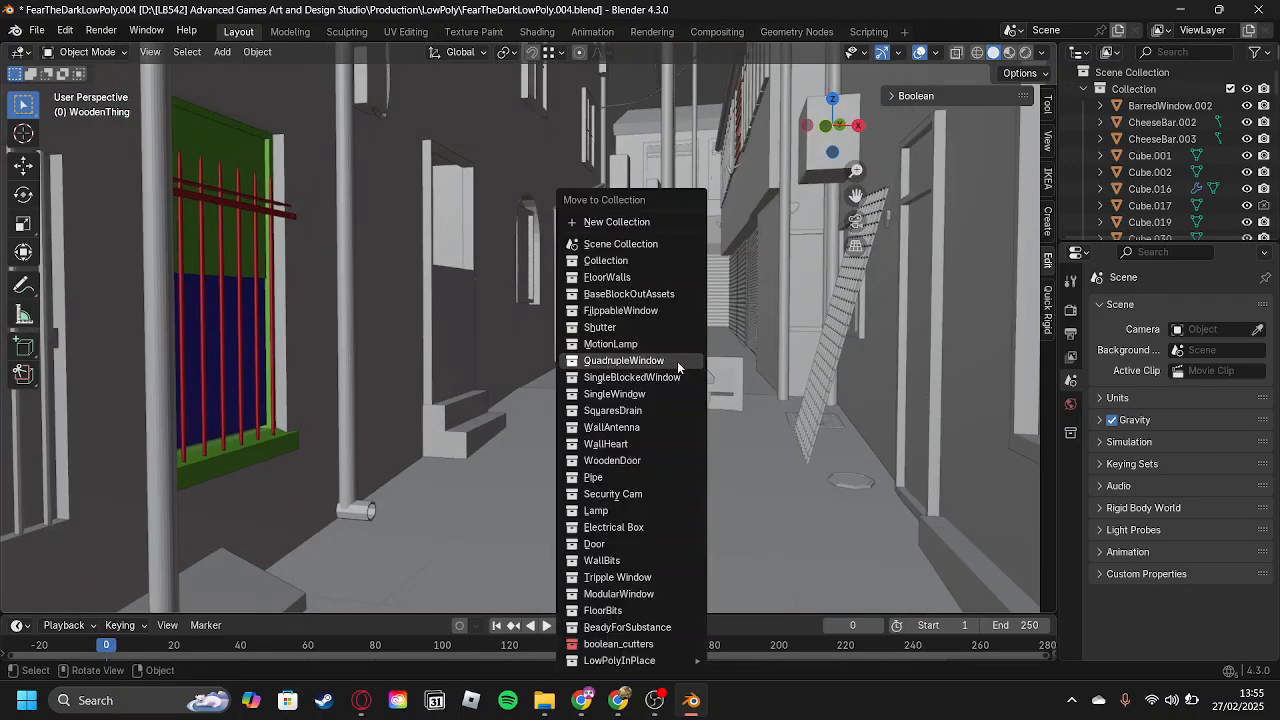
left_click(649, 627)
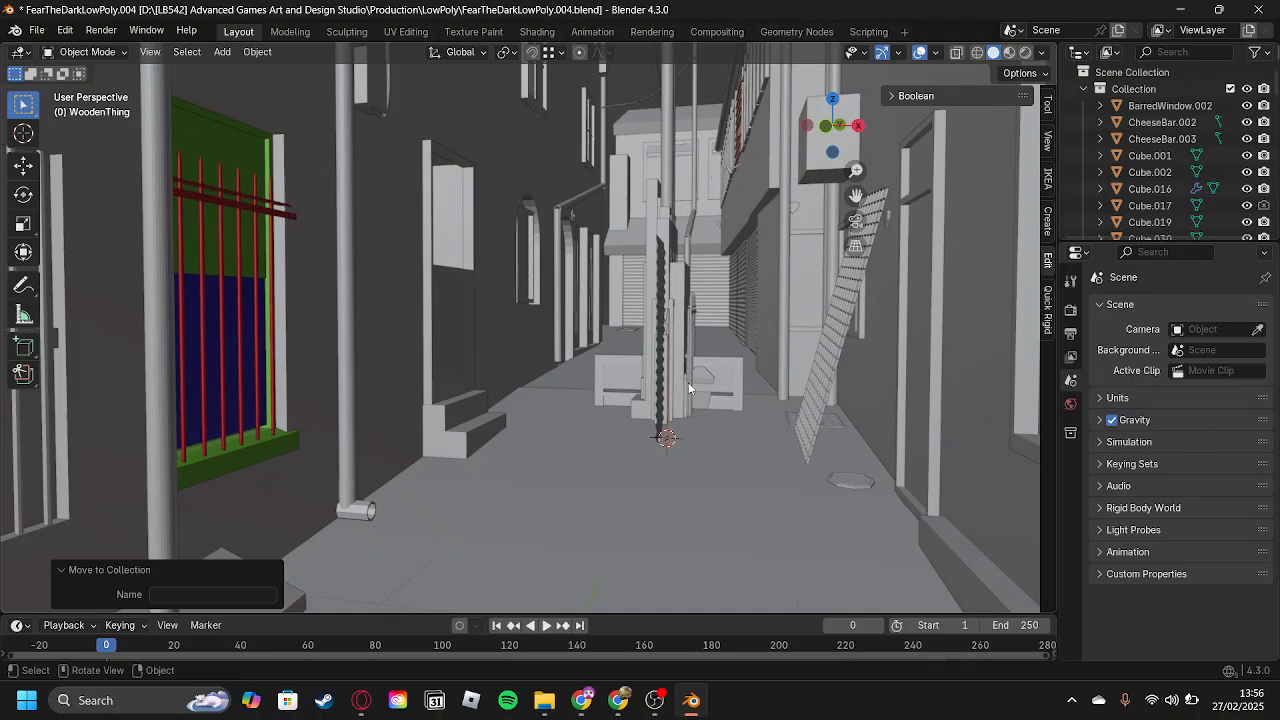
Duplicate the imported wall circle in place and move the copy to the WallCircle collection inside LowPolyInPlace.
key("shift+d")
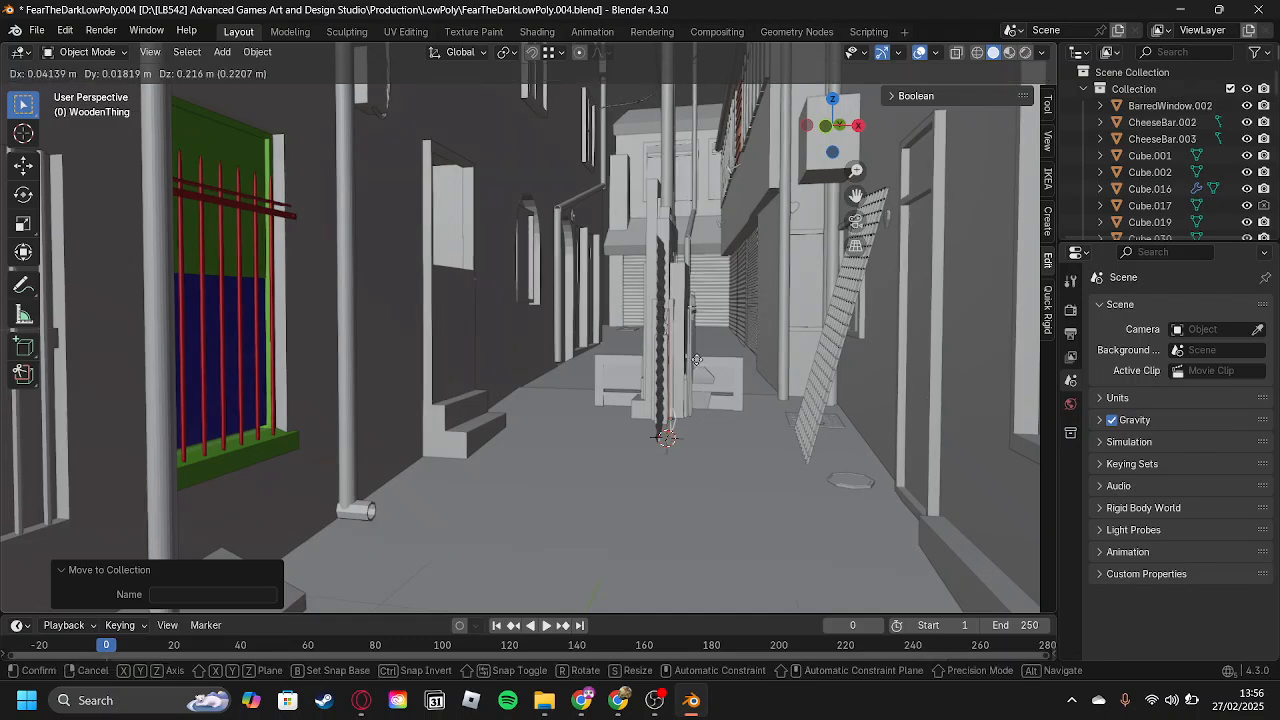
key("Escape")
scroll(770, 440, "up", 2)
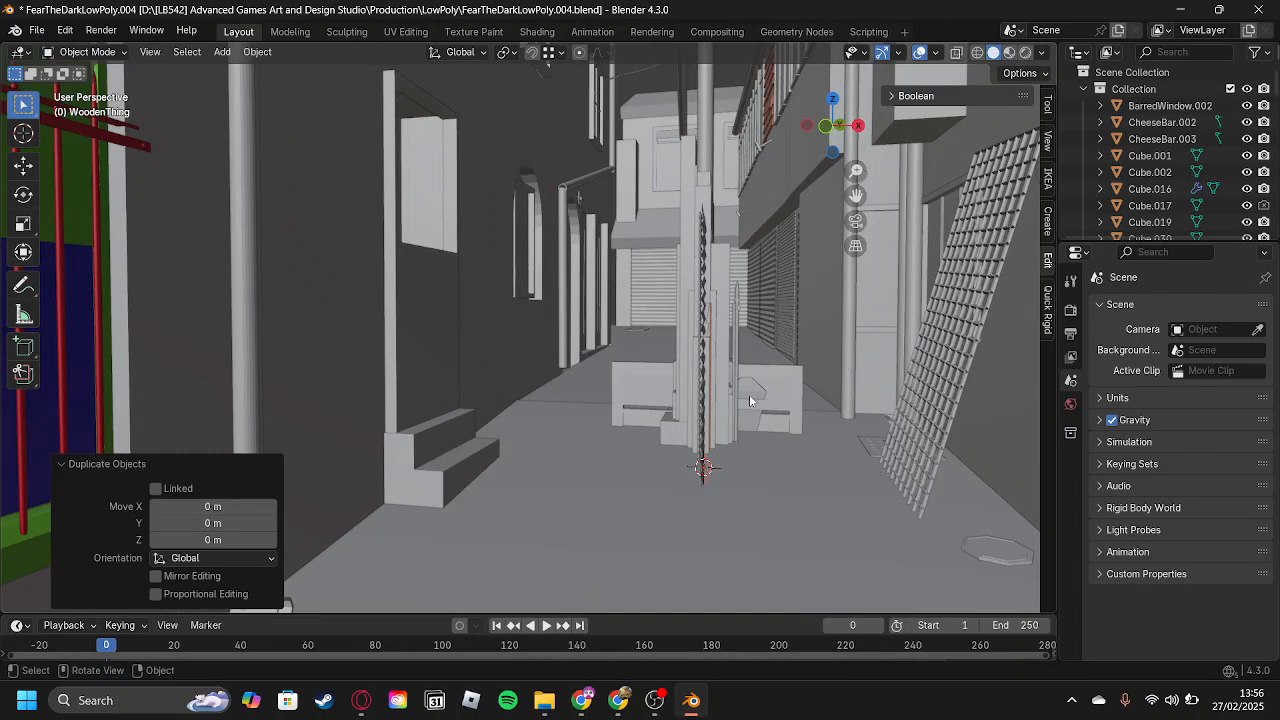
key("m")
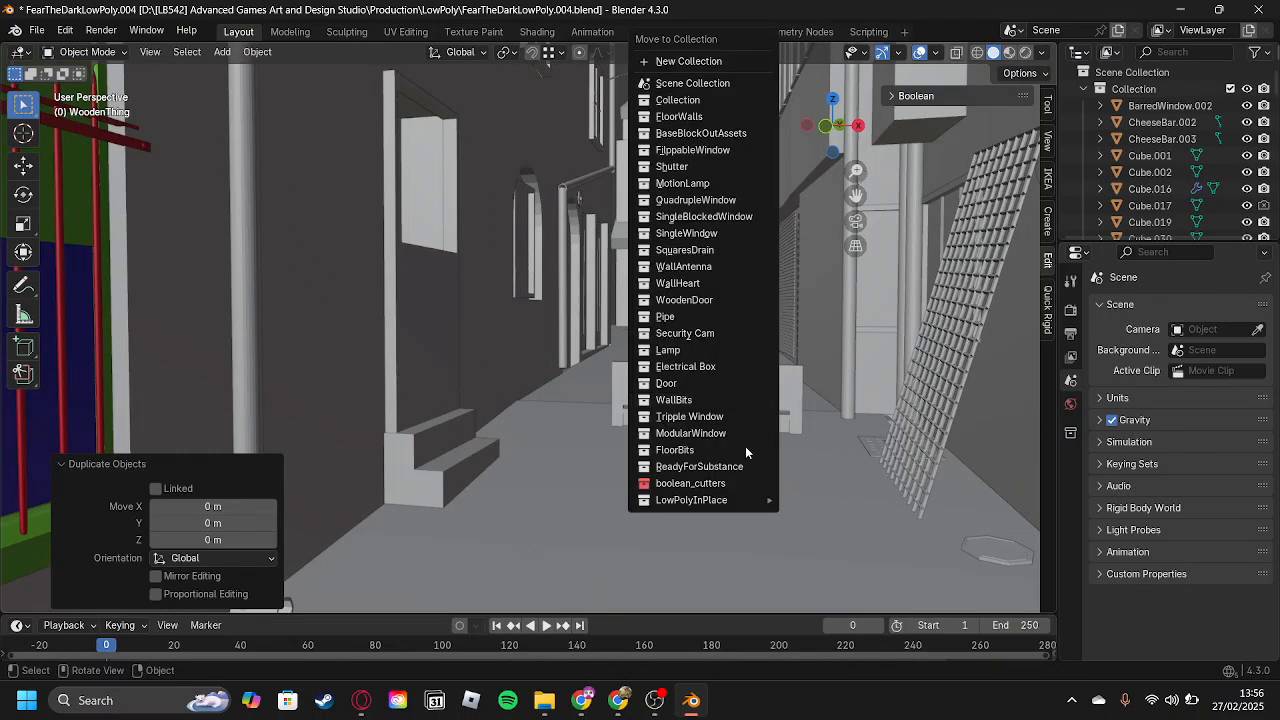
mouse_move(736, 498)
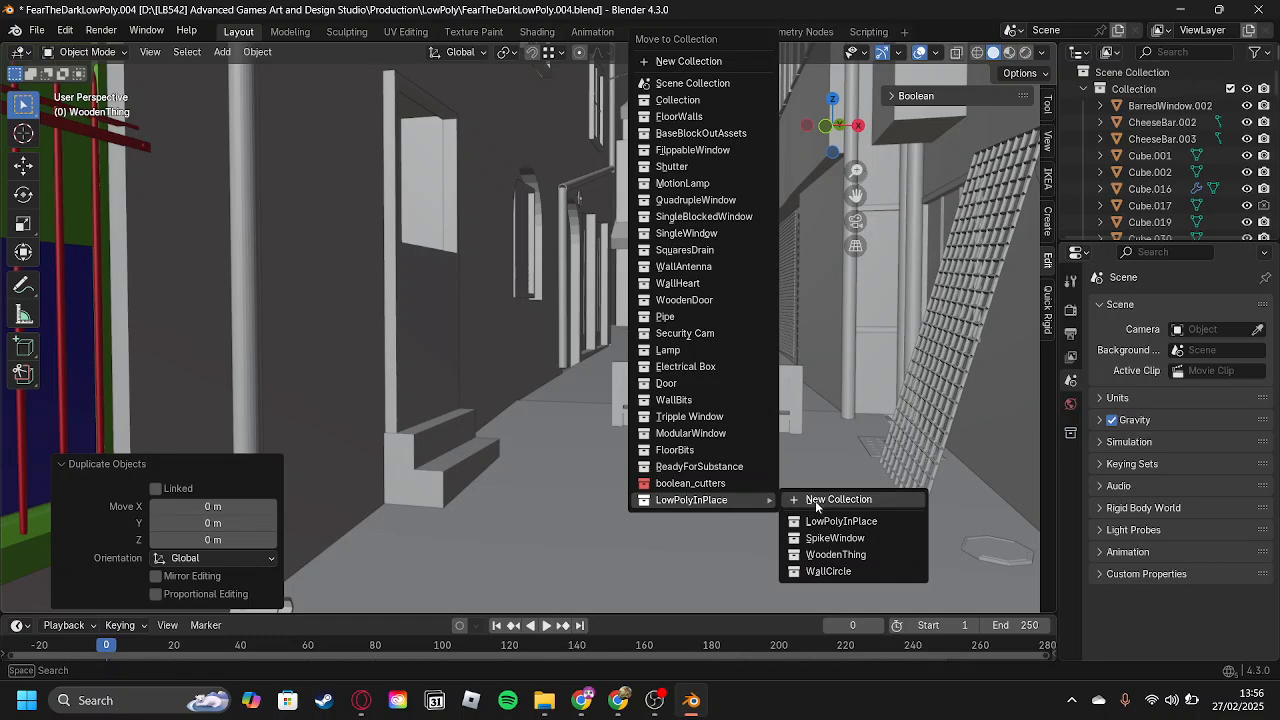
left_click(838, 572)
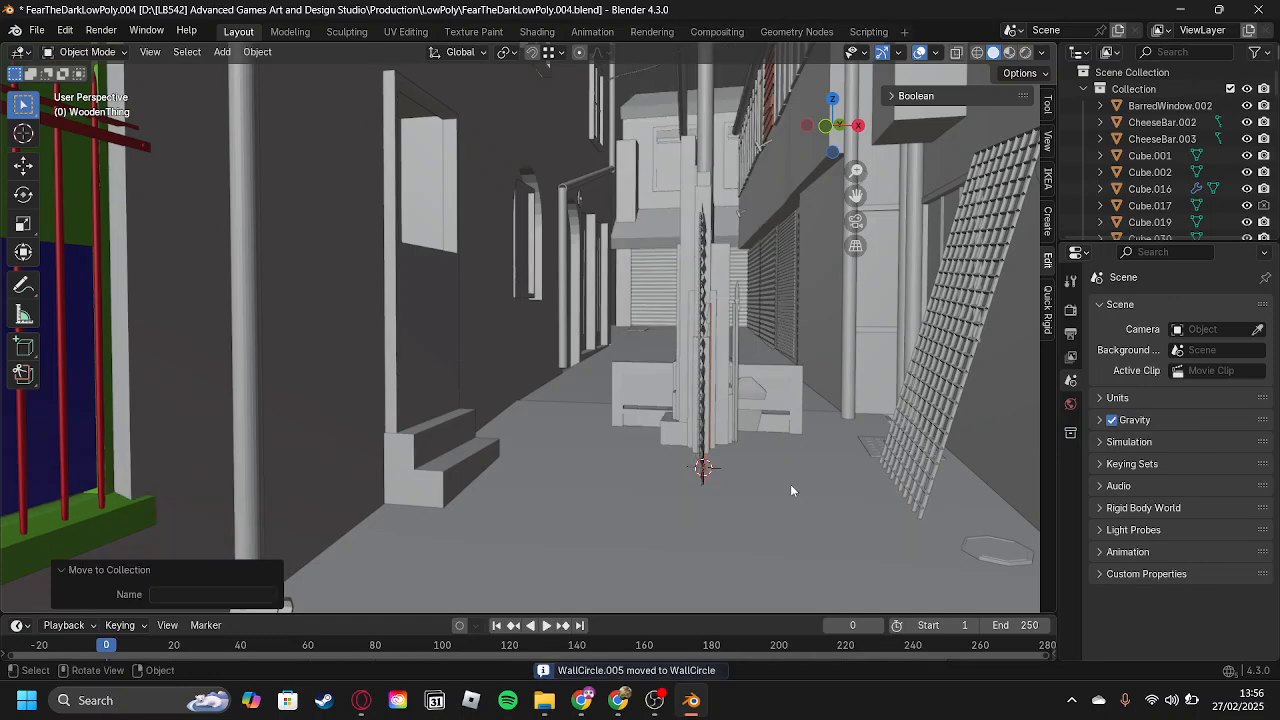
Select the blockout wall circle under the pipe on the alley wall and frame it for a close view.
scroll(787, 470, "up", 2)
scroll(788, 467, "down", 2)
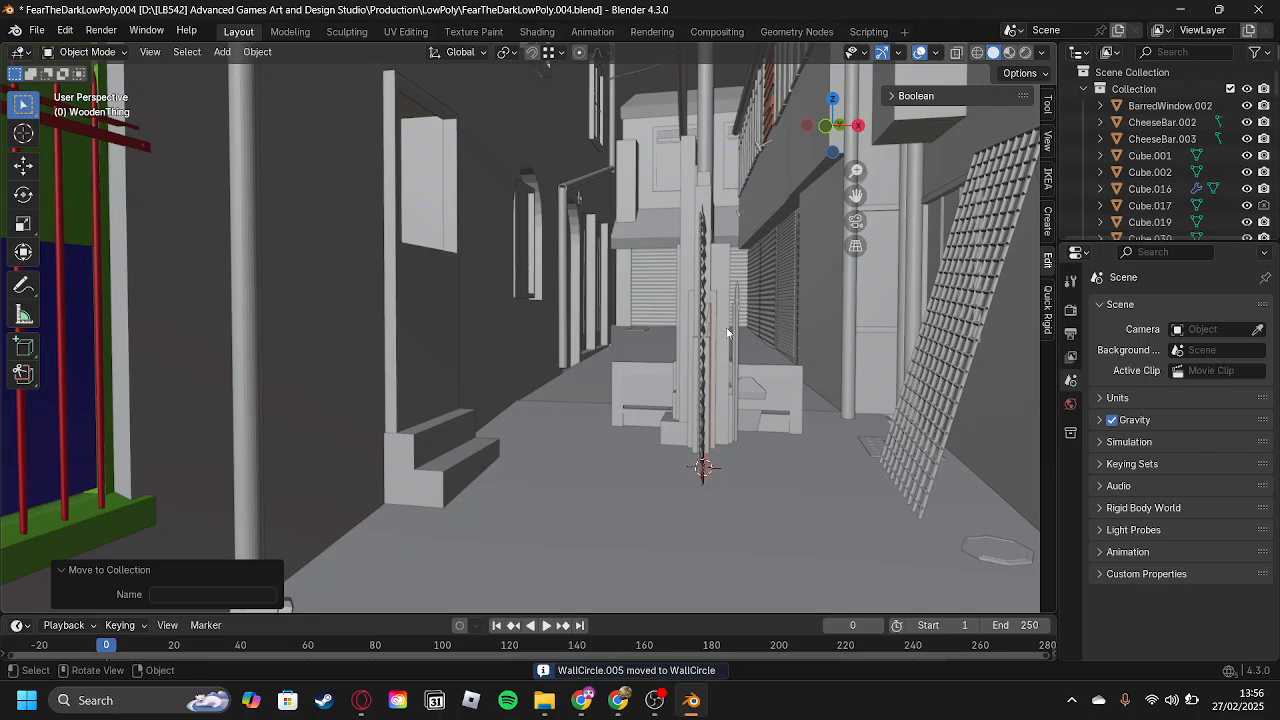
left_click(603, 220)
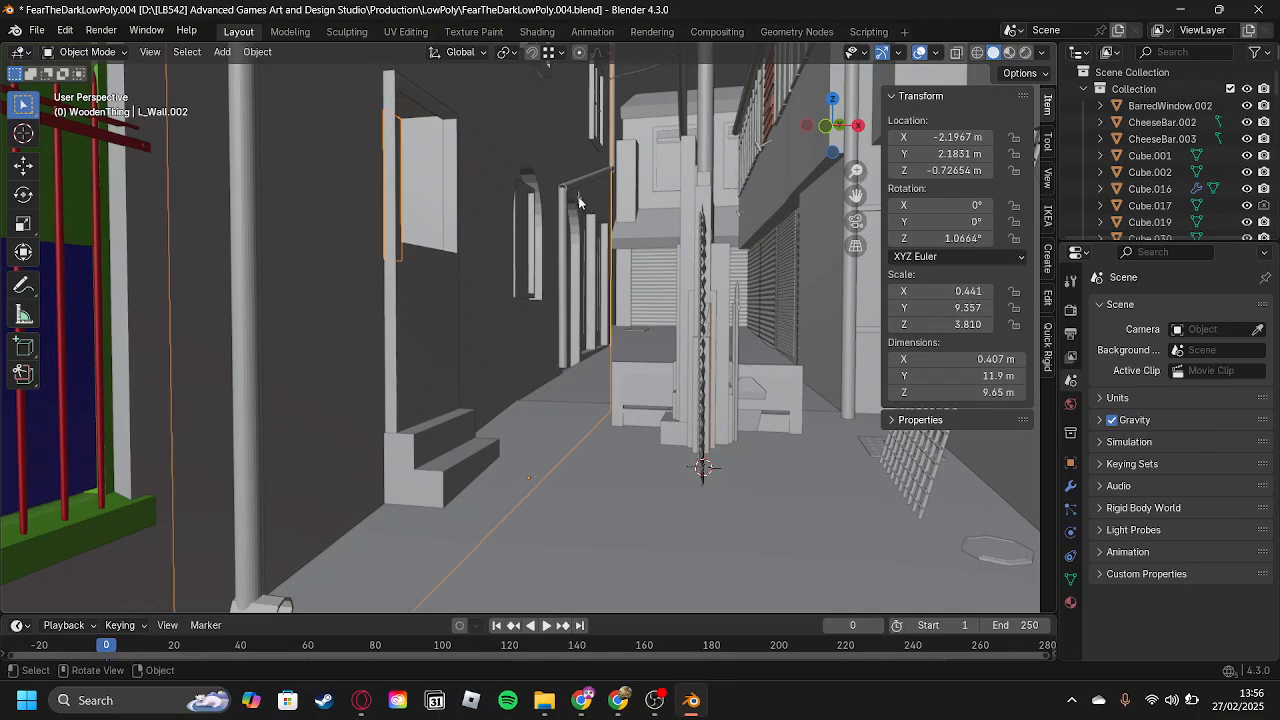
left_click(579, 200, "shift")
key("KP_Decimal")
scroll(600, 425, "up", 8)
left_click(605, 428)
scroll(615, 430, "up", 4)
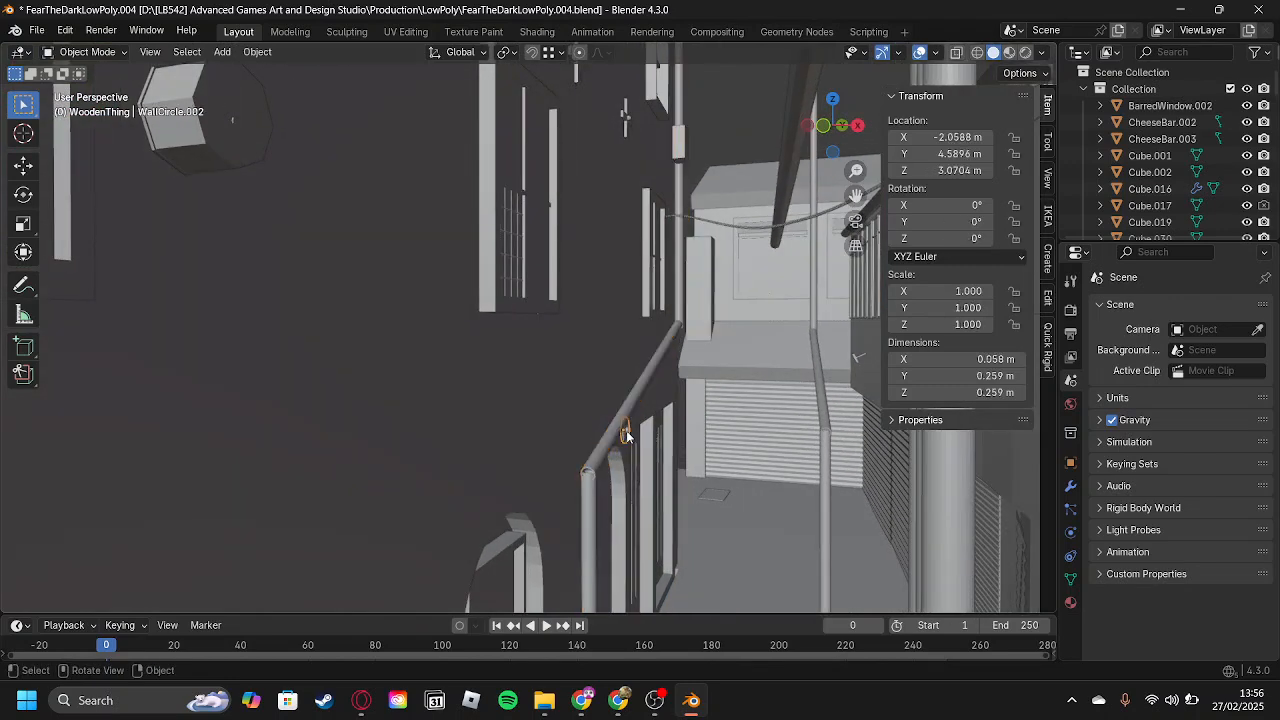
key("KP_Decimal")
middle_click_drag(629, 432, 286, 400)
scroll(442, 310, "down", 7)
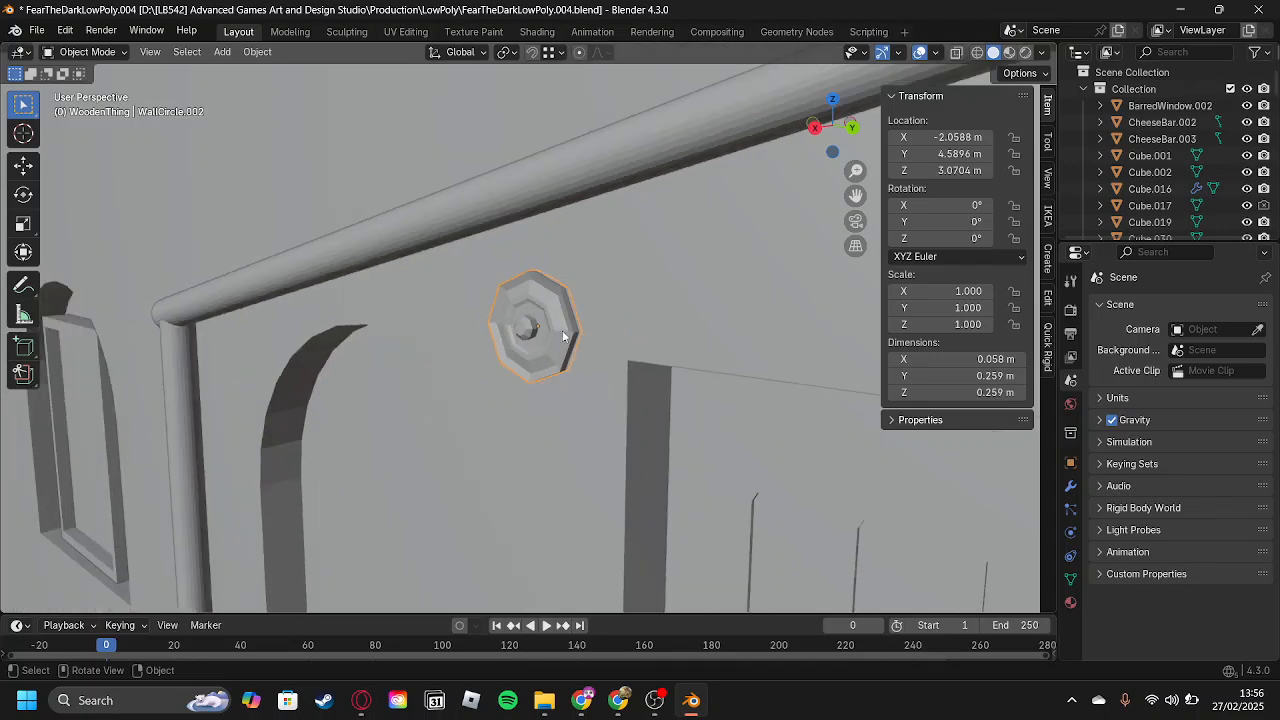
middle_click_drag(567, 346, 592, 352)
scroll(636, 349, "down", 3)
Filter the outliner for "wallcircle", inspect WallCircle.002 in local view, and return to the full scene.
left_click(1204, 55)
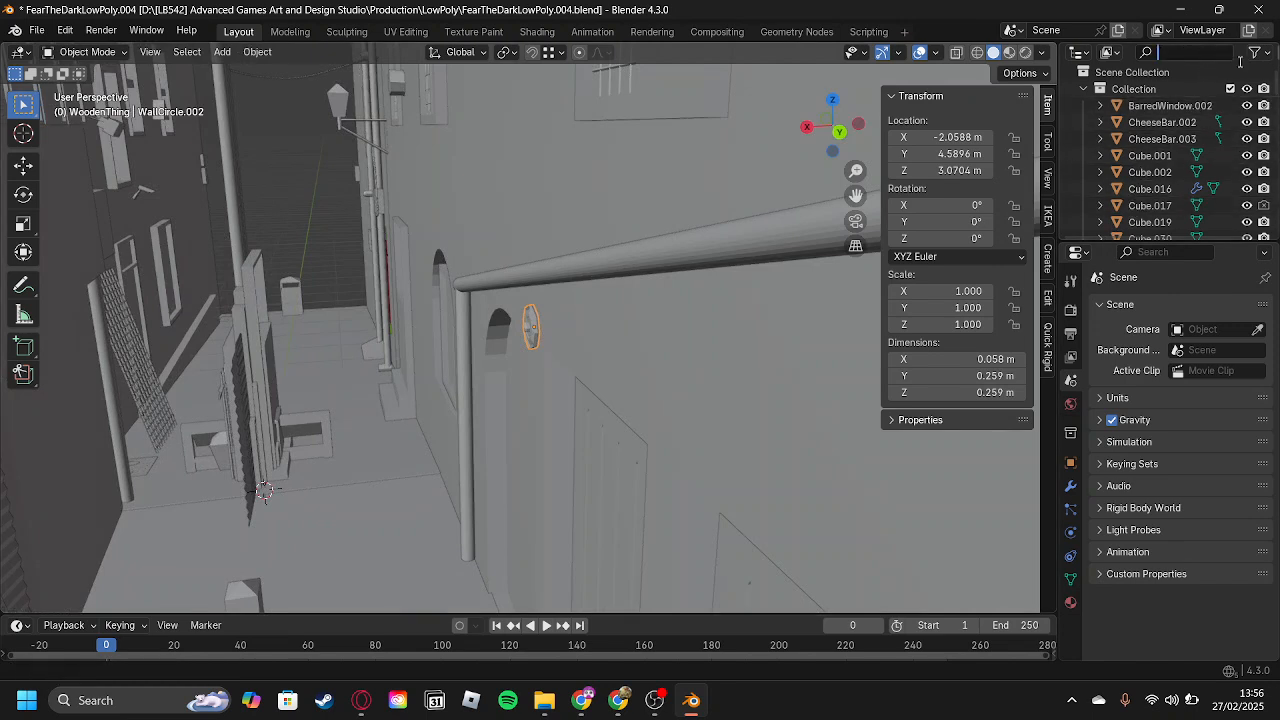
type("wallcircle")
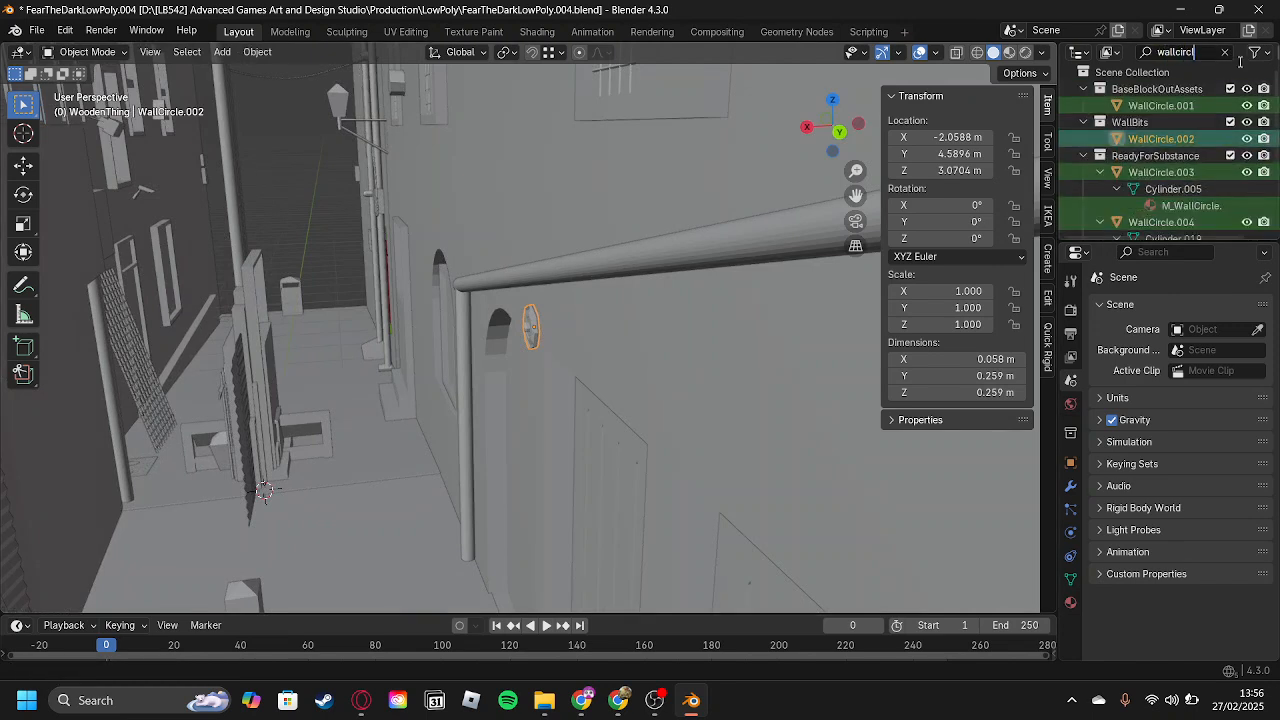
left_click(1160, 140)
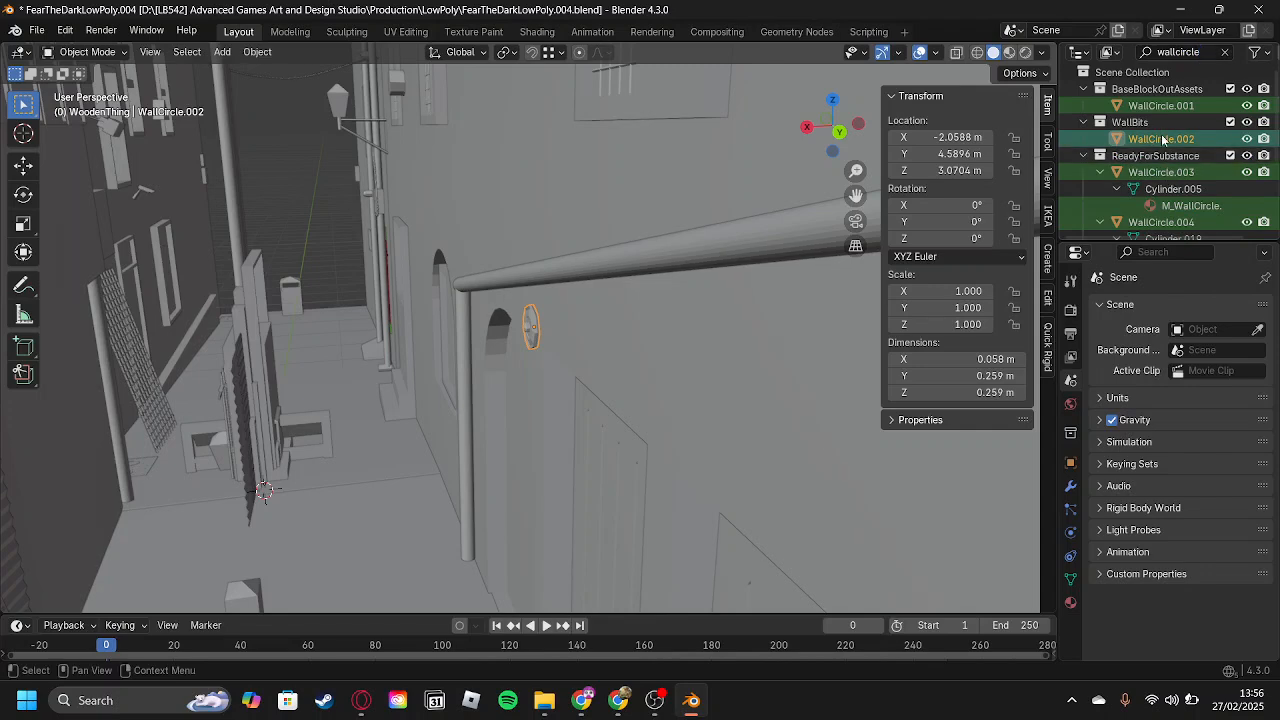
key("slash")
scroll(600, 317, "down", 3)
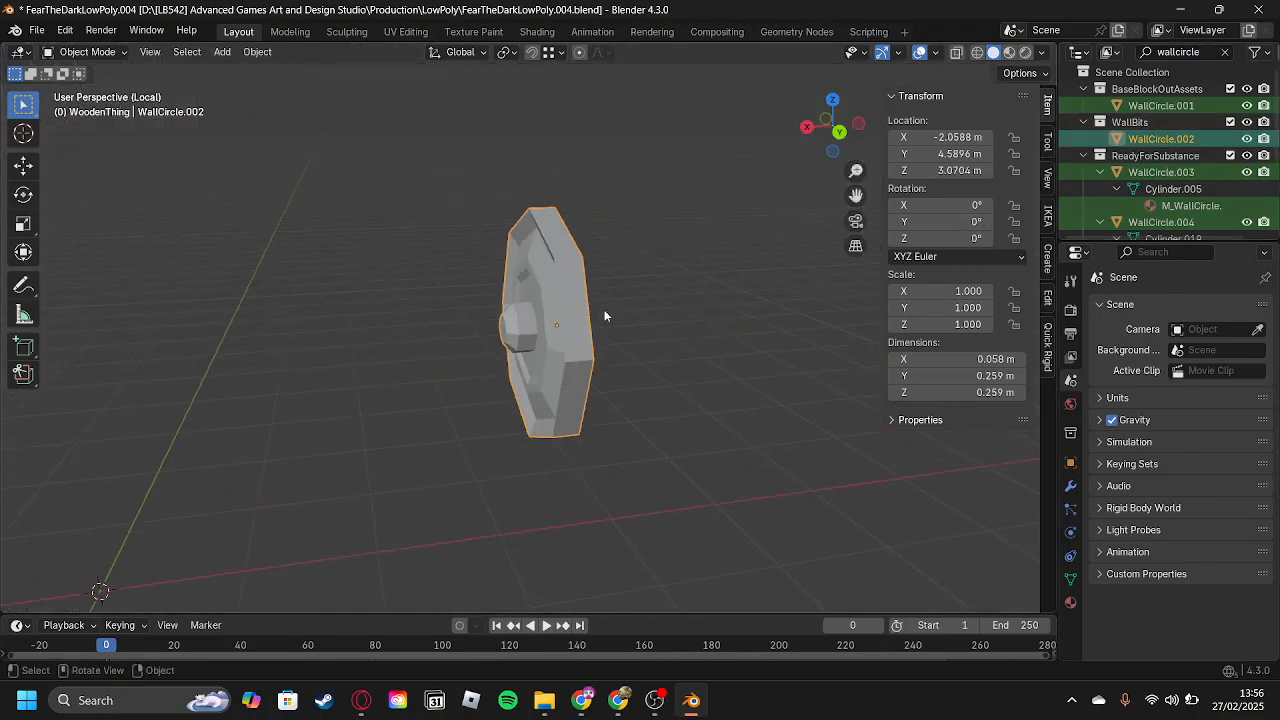
key("slash")
Snap the 3D cursor to the selected blockout wall circle WallCircle.002.
scroll(606, 312, "down", 8)
scroll(607, 313, "up", 11)
scroll(607, 313, "down", 2)
middle_click_drag(607, 313, 559, 363)
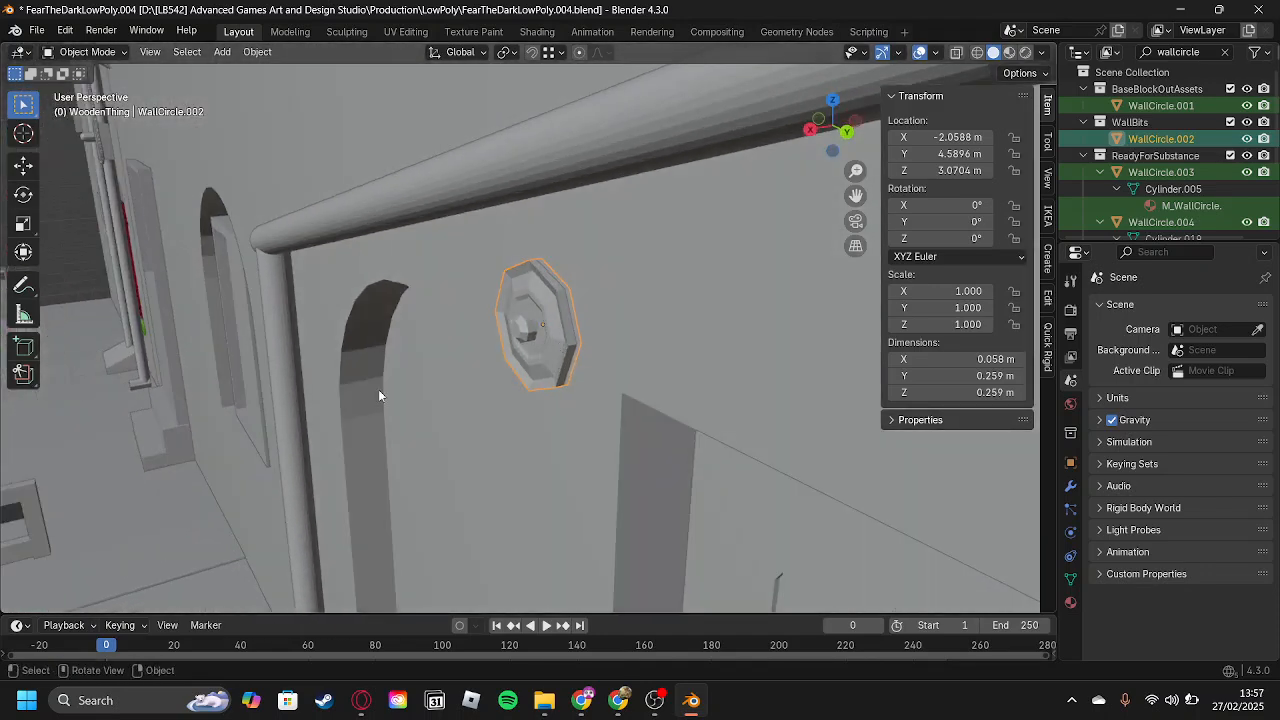
key("shift+s")
left_click(558, 457)
middle_click_drag(557, 383, 544, 348)
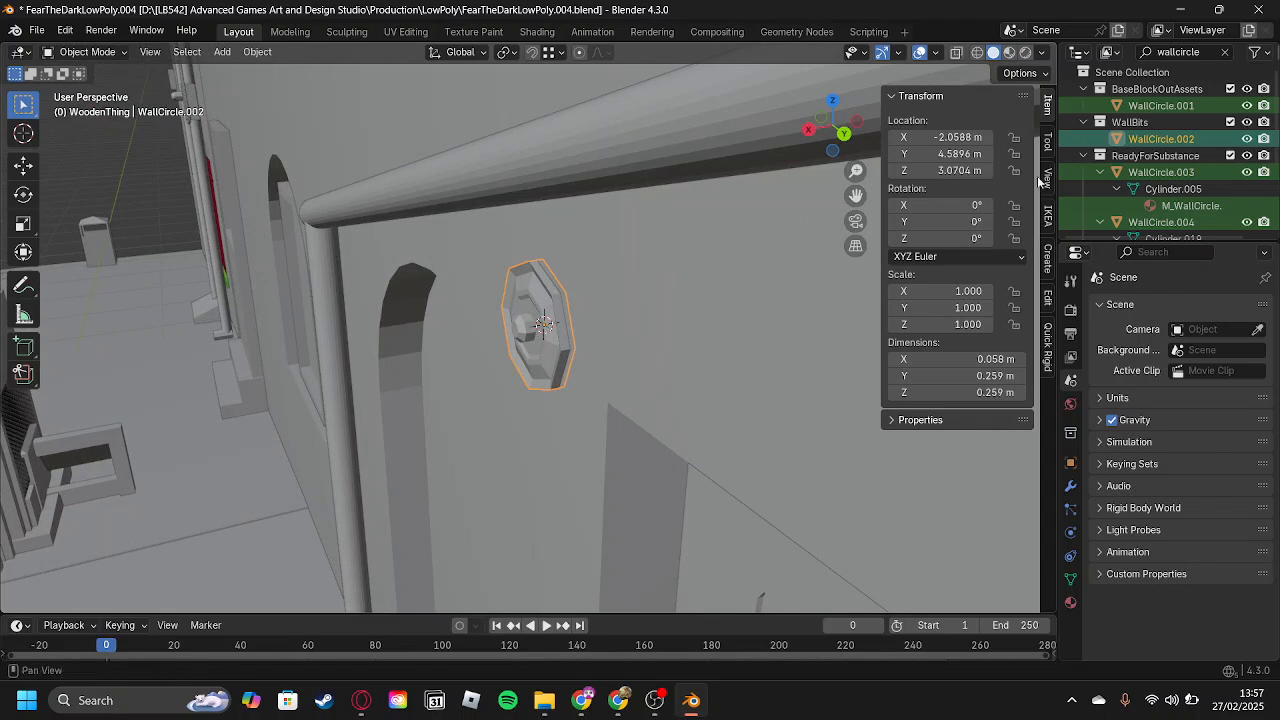
Select WallCircle.005 in the LowPolyInPlace collection and snap it to the 3D cursor on the wall.
scroll(1173, 200, "down", 3)
scroll(1173, 198, "down", 2)
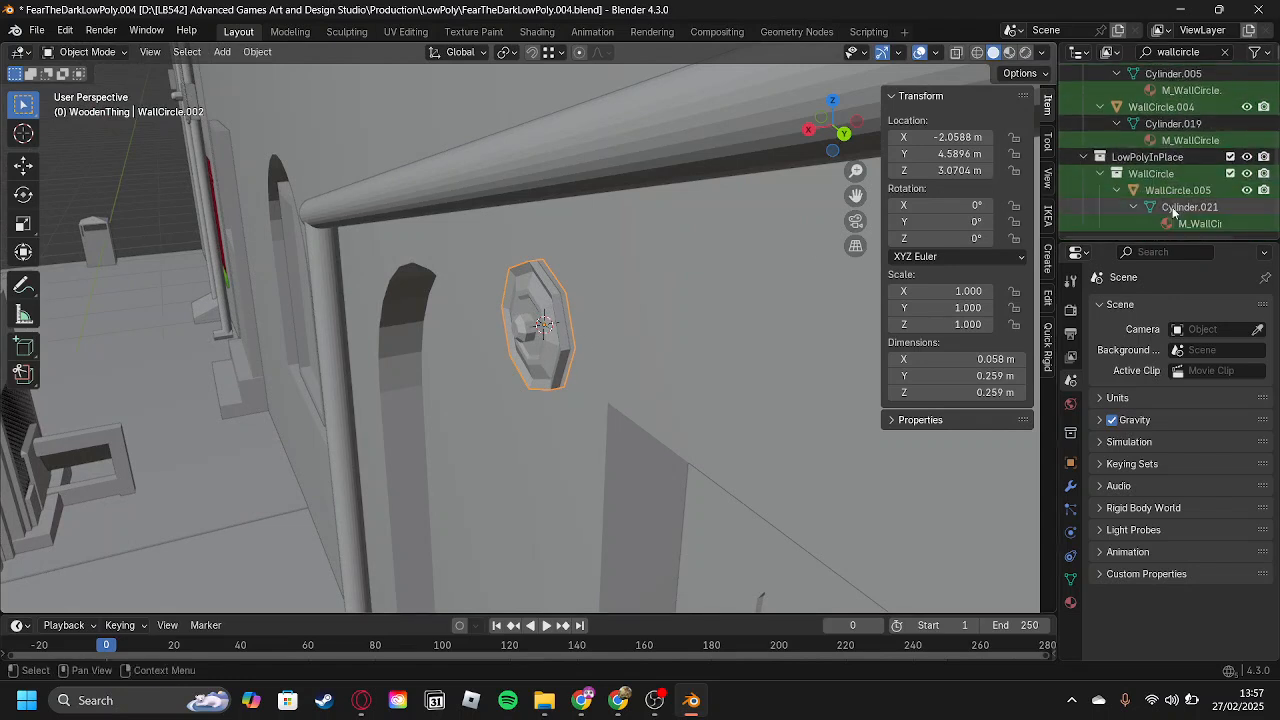
left_click(1167, 190)
middle_click_drag(277, 290, 217, 366)
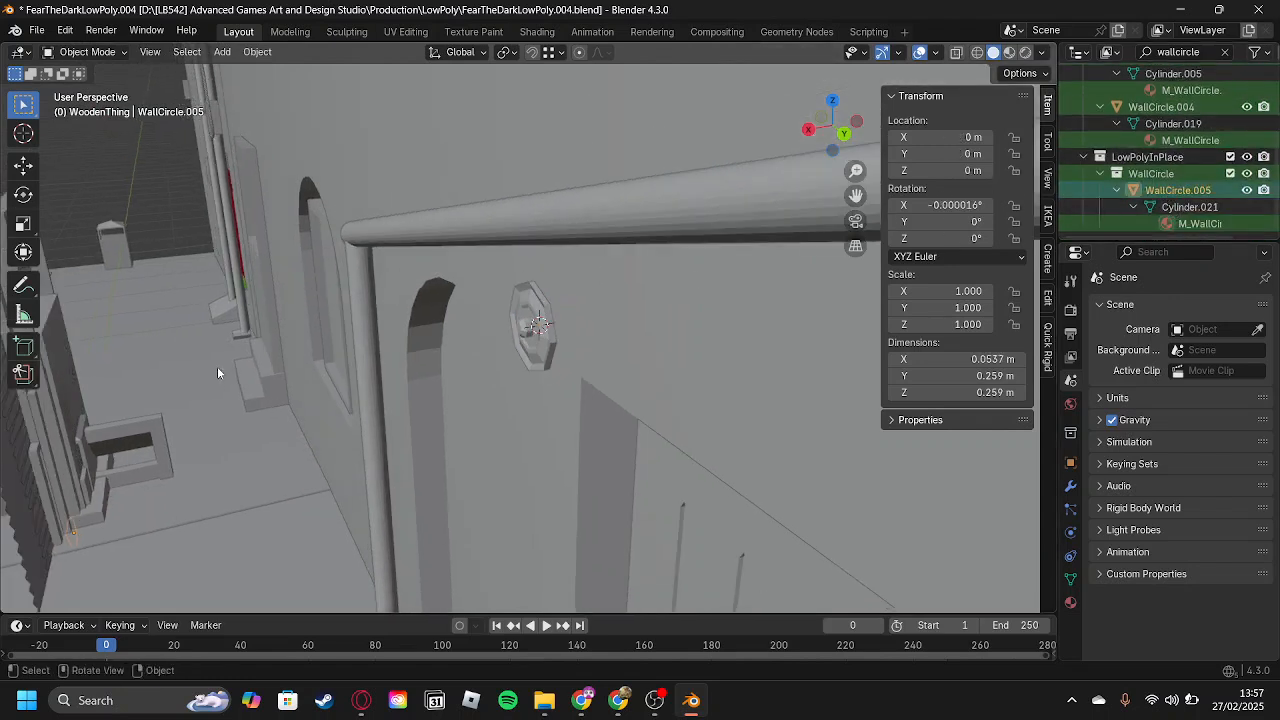
right_click(220, 367)
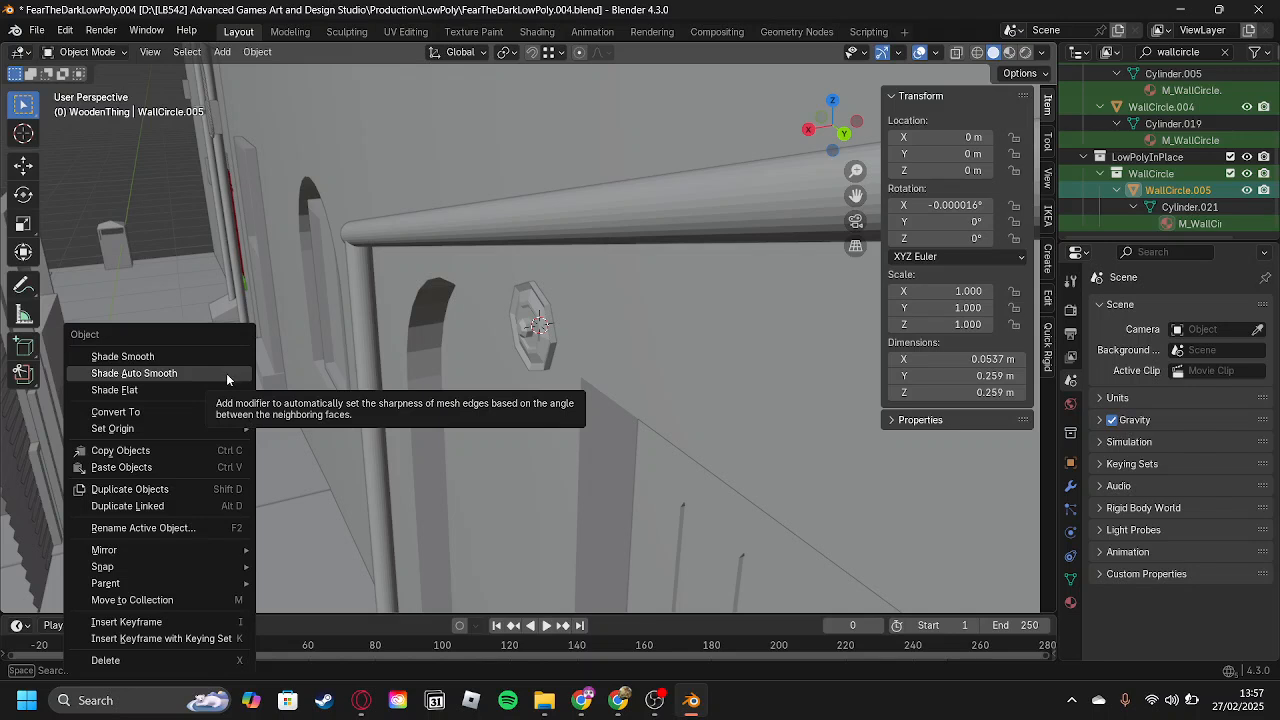
mouse_move(186, 568)
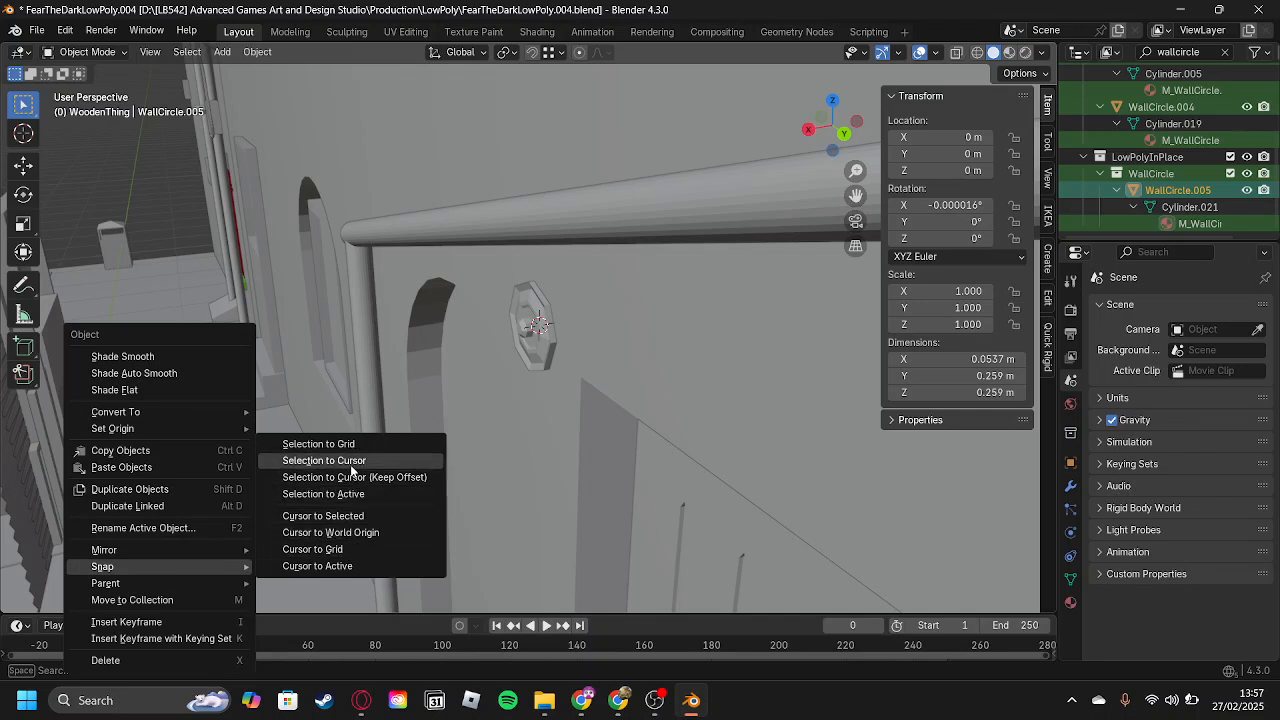
left_click(351, 466)
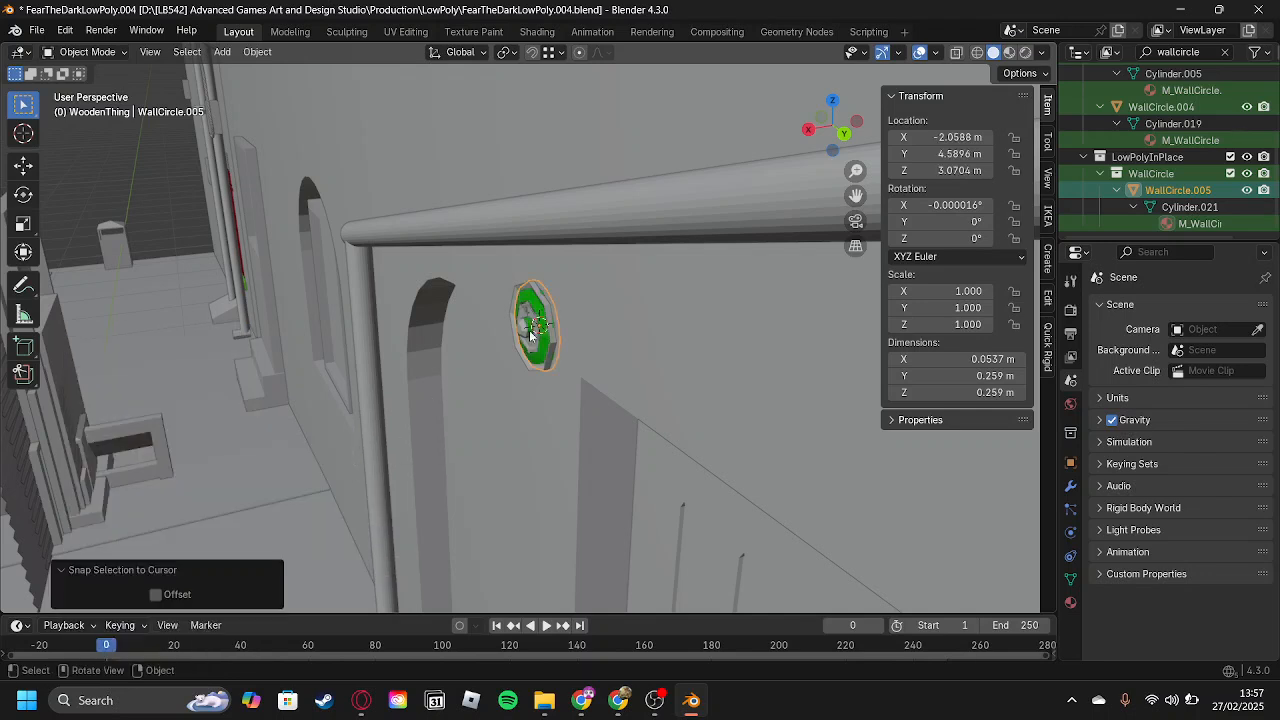
scroll(535, 336, "up", 2)
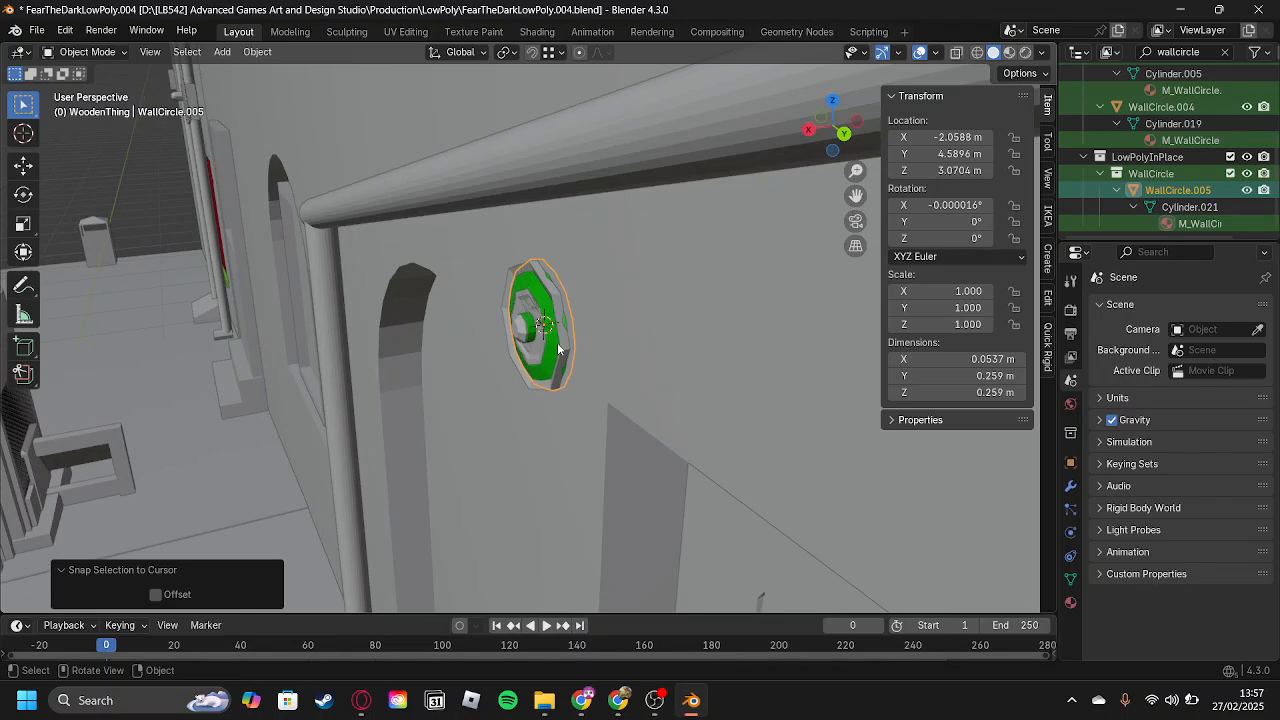
Delete the overlapping grey blockout wall circle, undo the deletion, and start and cancel moving the blockout.
left_click(558, 352)
key("Delete")
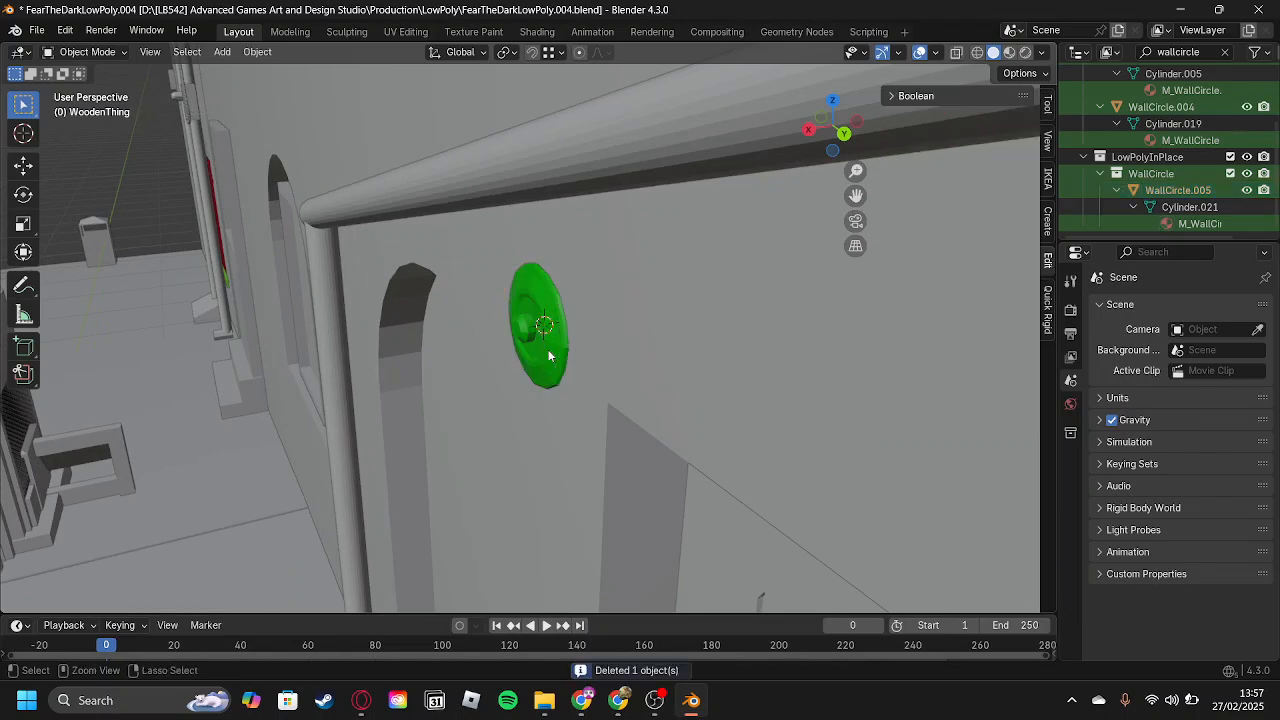
key("ctrl+z")
middle_click_drag(549, 355, 580, 323)
scroll(580, 323, "up", 3)
right_click(602, 312)
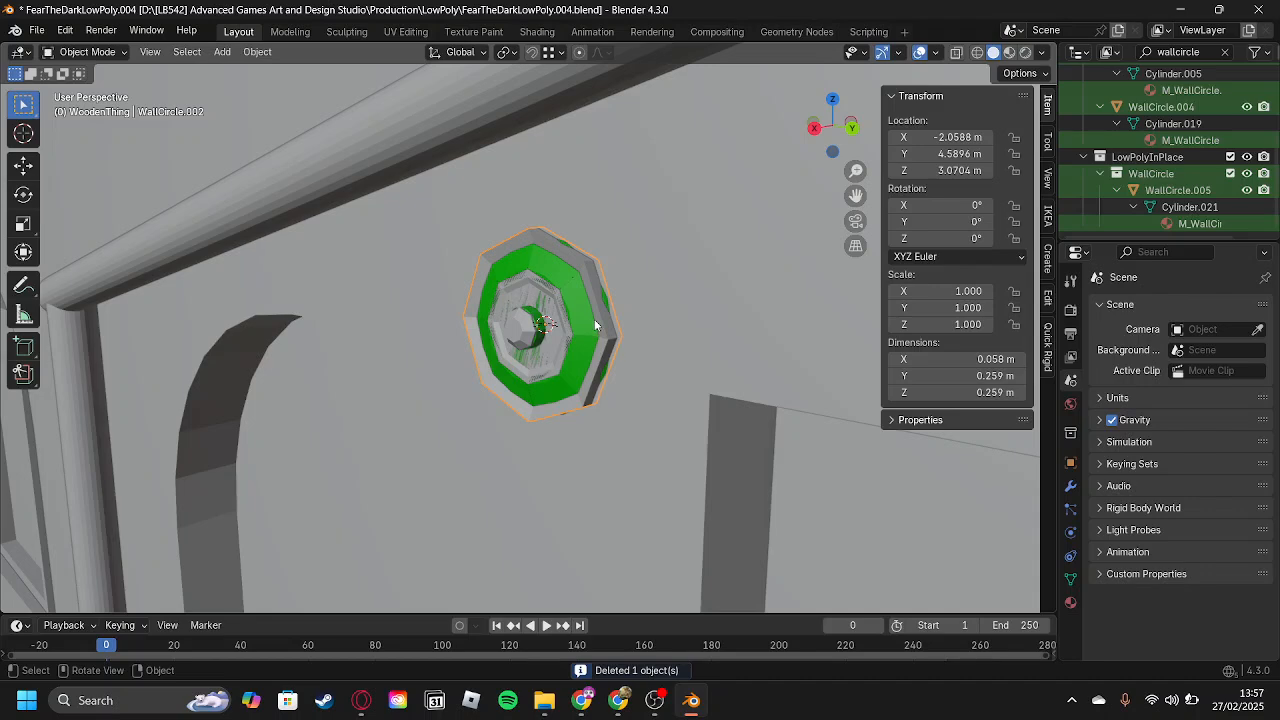
key("g")
right_click(589, 326)
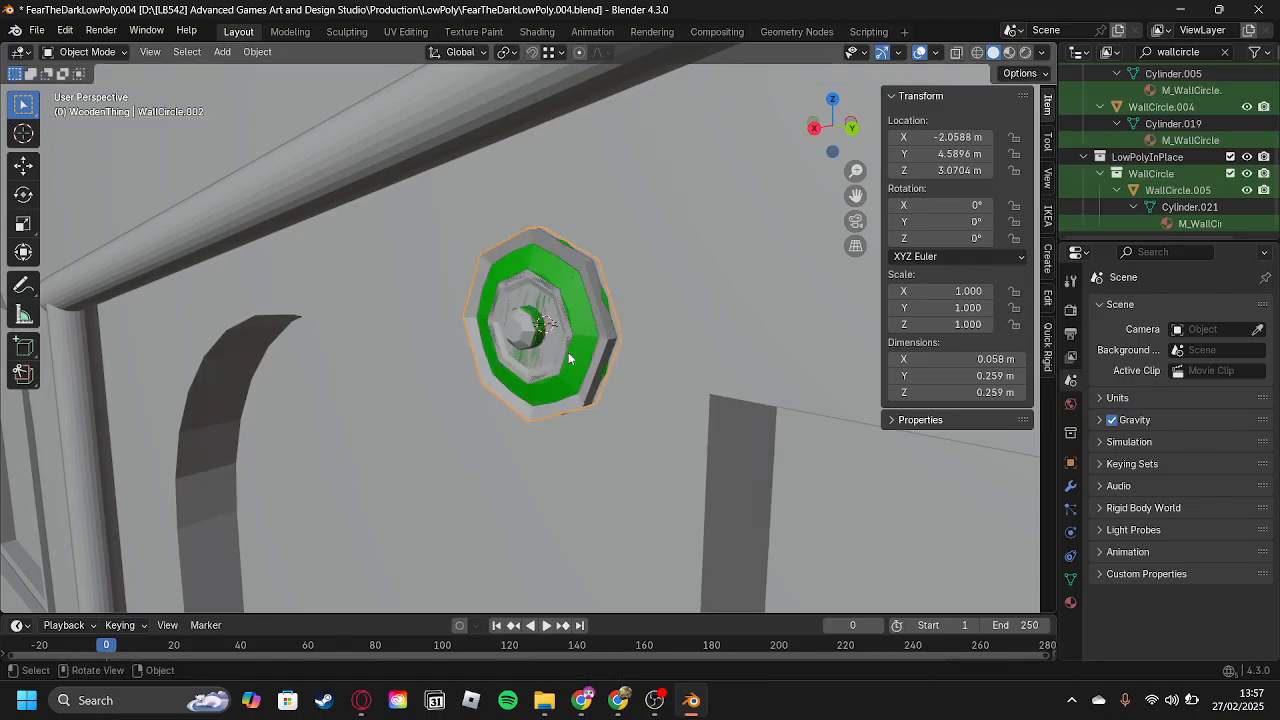
Remove the grey blockout wall circle and select the green low-poly WallCircle.005 in its place.
scroll(572, 356, "down", 2)
middle_click_drag(562, 354, 707, 382)
left_click(537, 333)
scroll(598, 351, "down", 2)
middle_click_drag(598, 352, 667, 341)
scroll(666, 341, "up", 1)
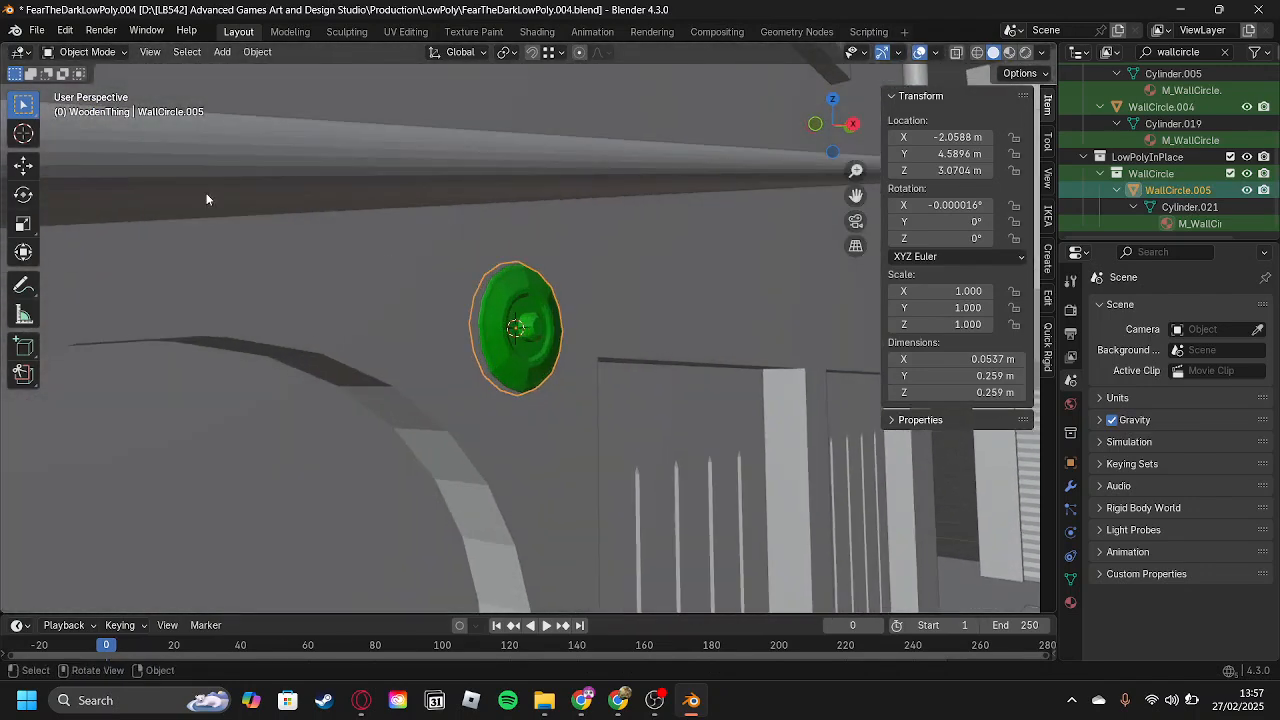
Start an FBX export and set its destination to the Models\WallCircle folder.
left_click(36, 29)
mouse_move(89, 283)
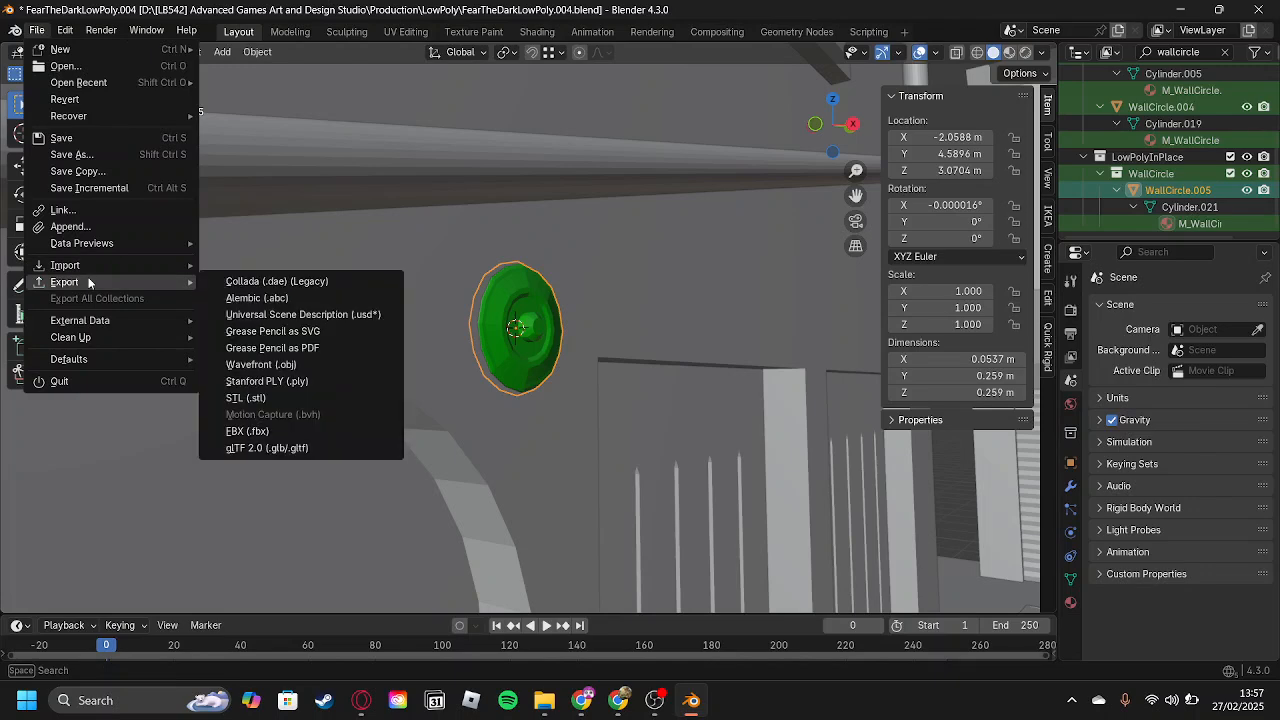
left_click(314, 430)
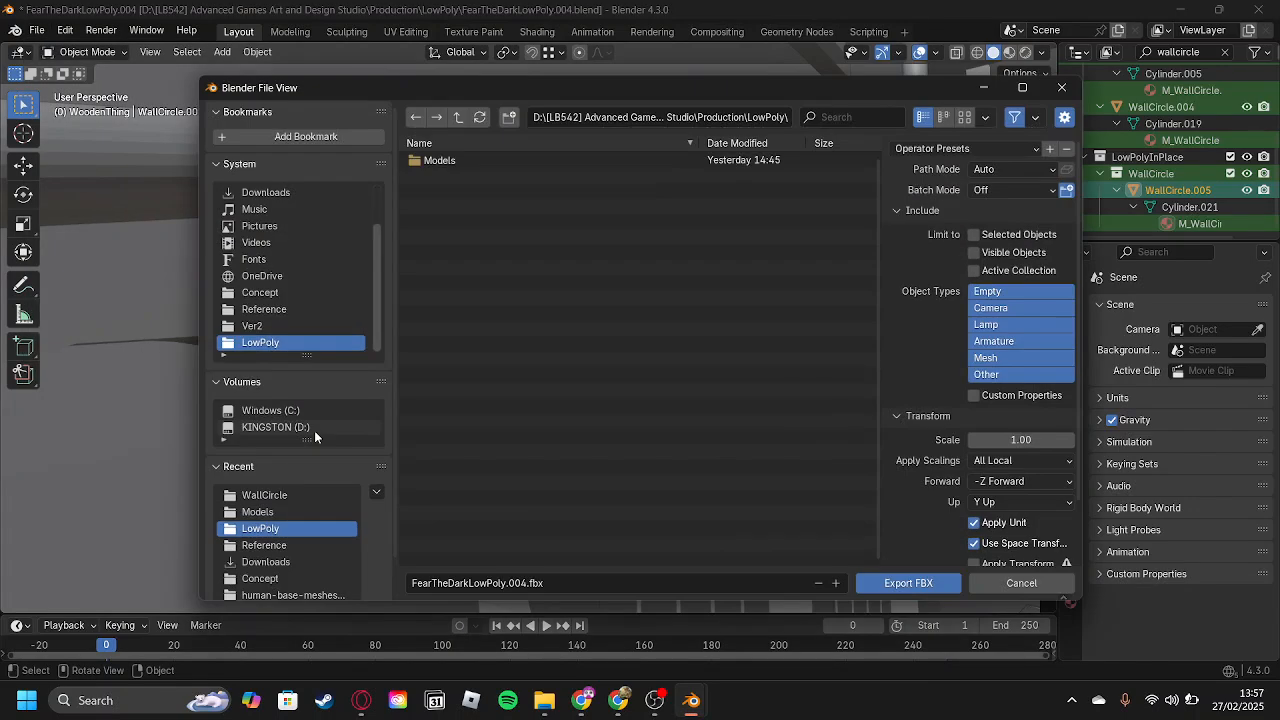
double_click(489, 162)
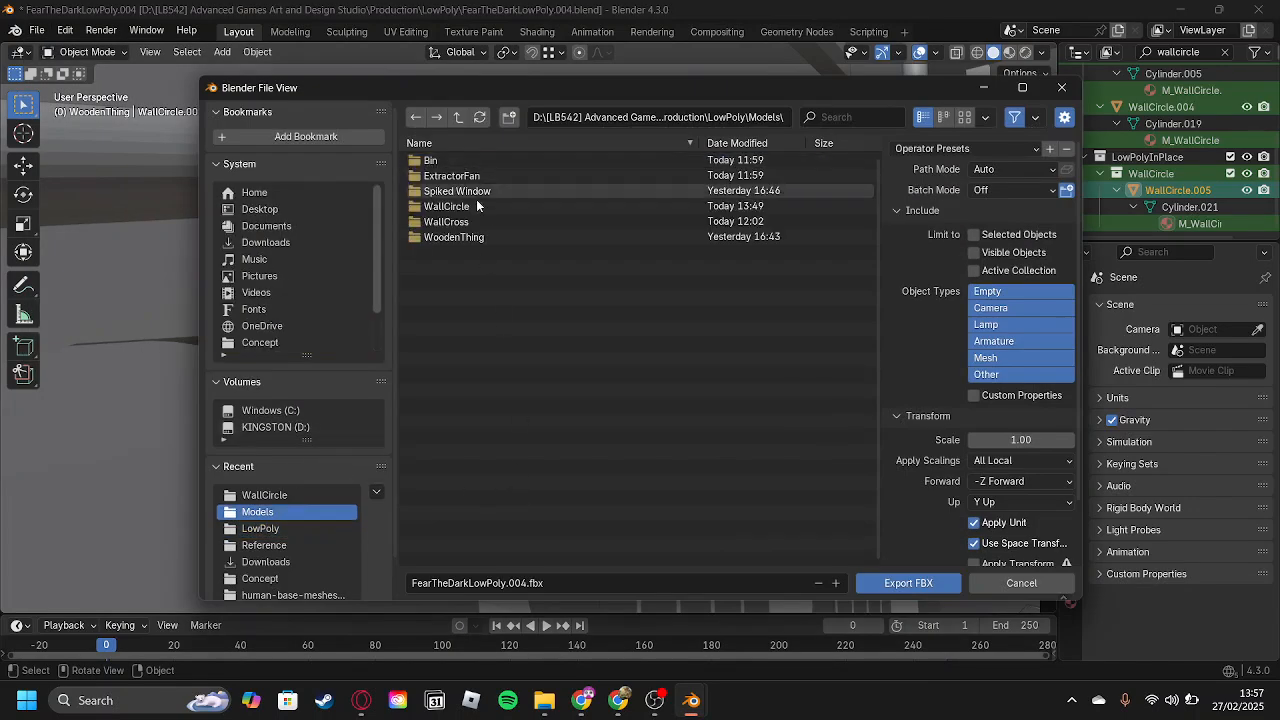
double_click(478, 200)
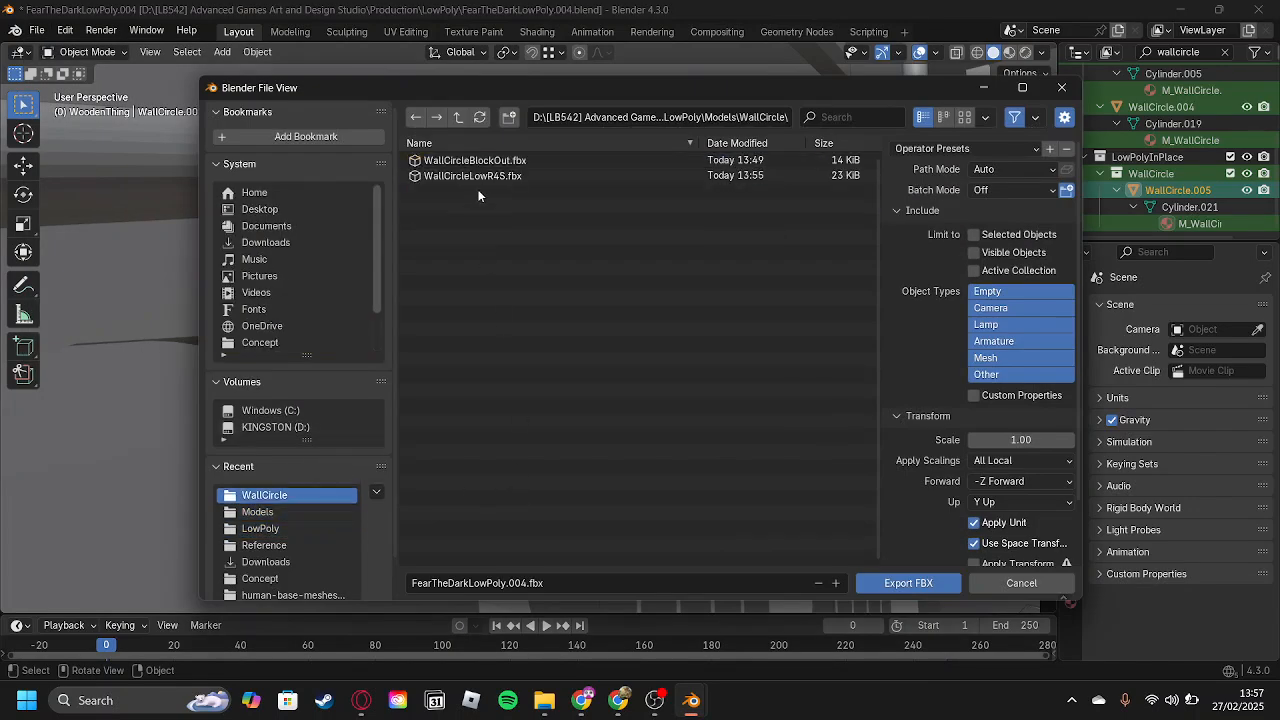
Name the FBX export file WallCircleR4B.
left_click(563, 585)
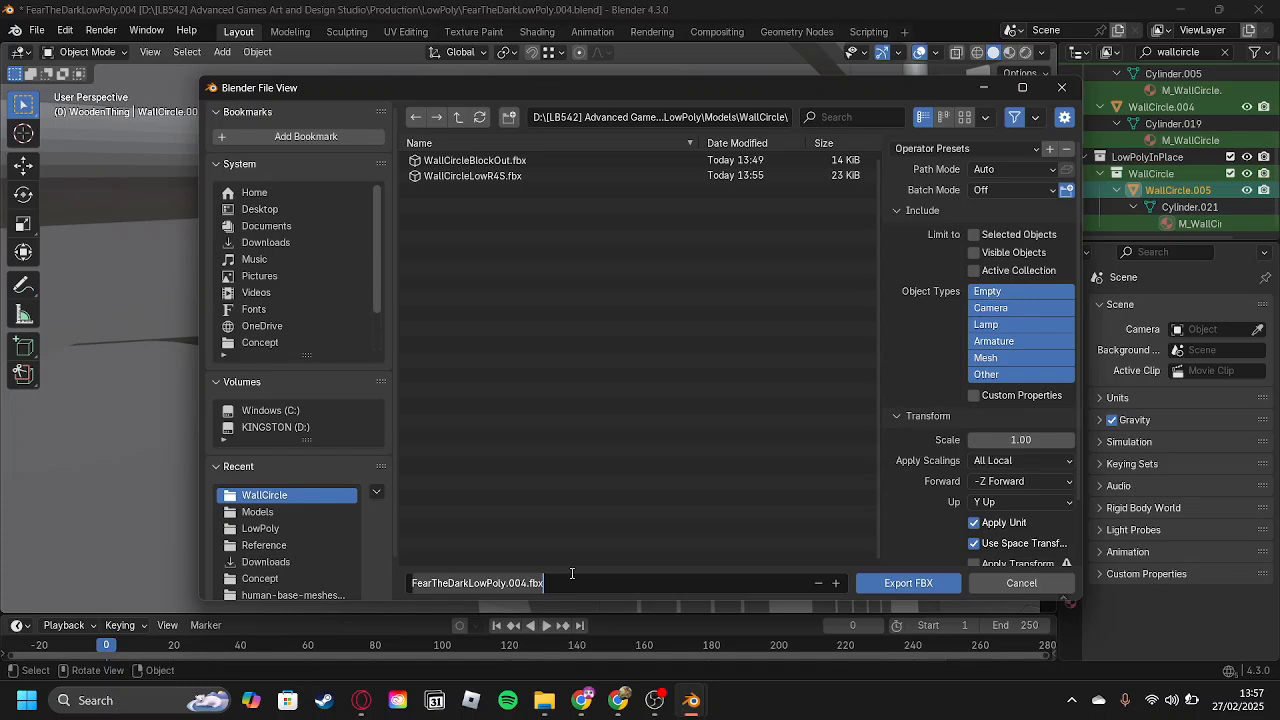
key("ctrl+a")
key("BackSpace")
type("WallCircl")
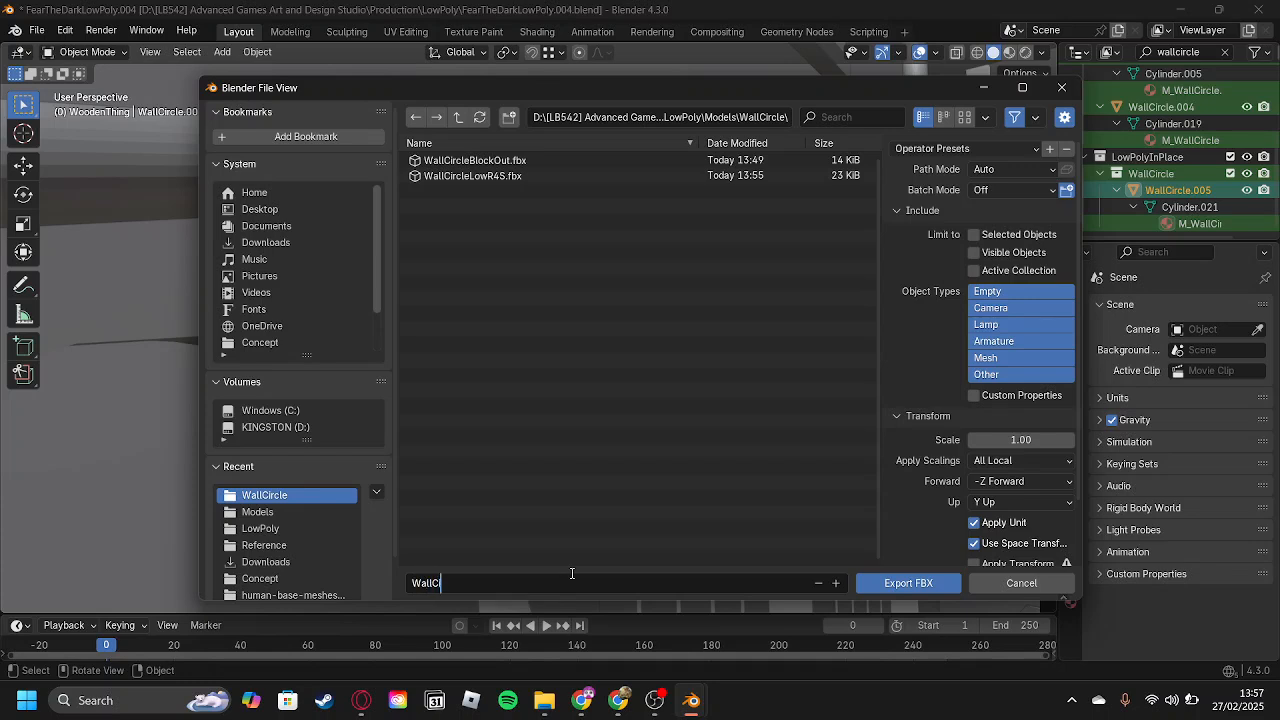
type("er4B")
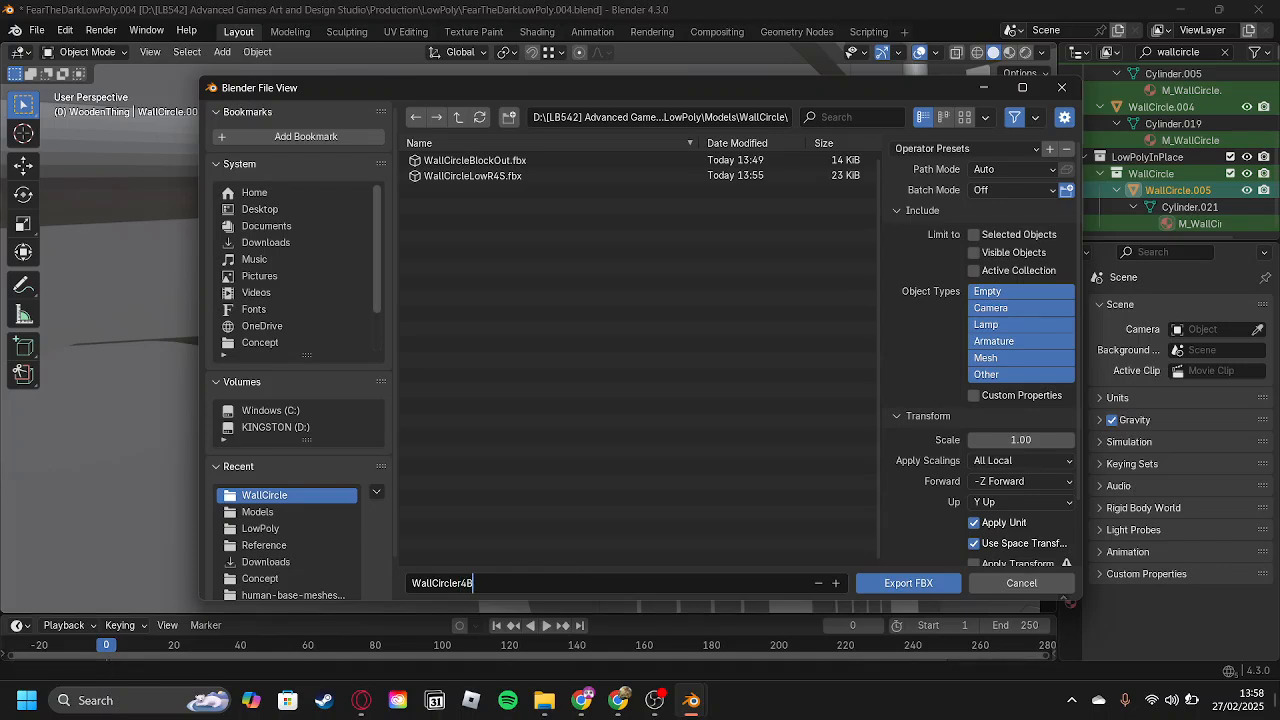
key("Left")
key("Left")
key("BackSpace")
type("R")
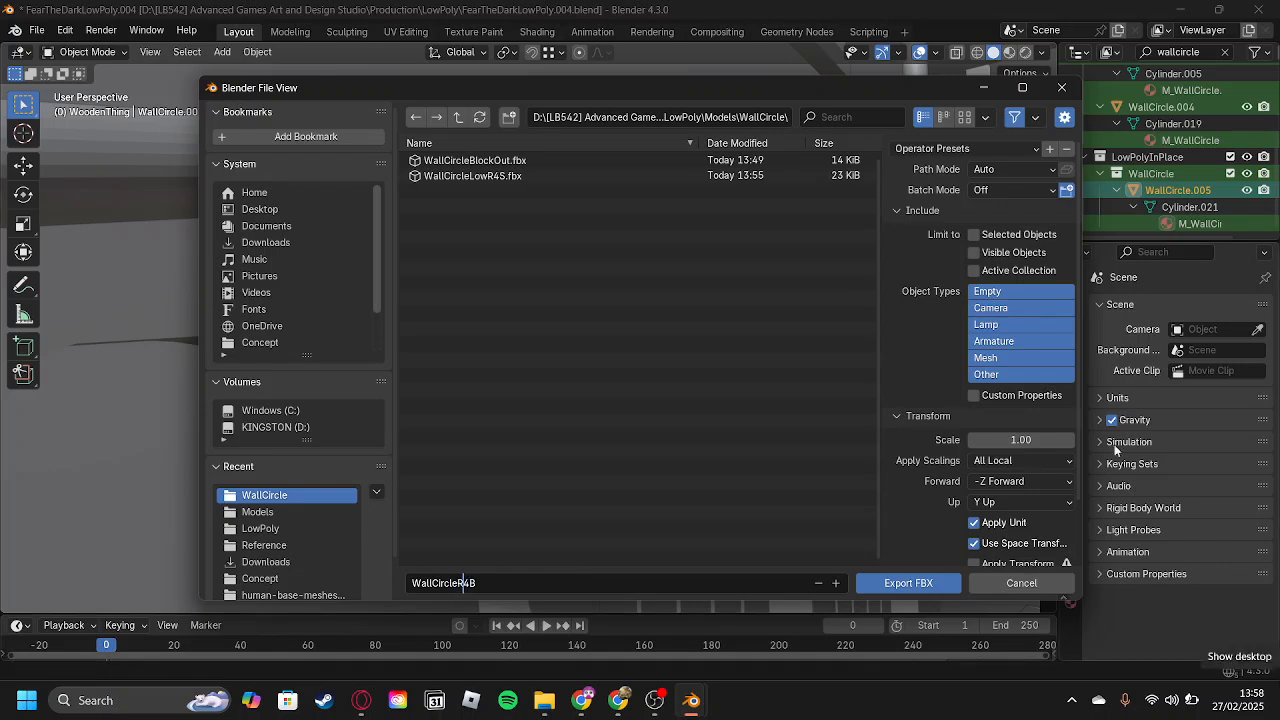
Limit the FBX export to the active collection and the Mesh object type, and export the file.
left_click(1005, 275)
left_click(1005, 272)
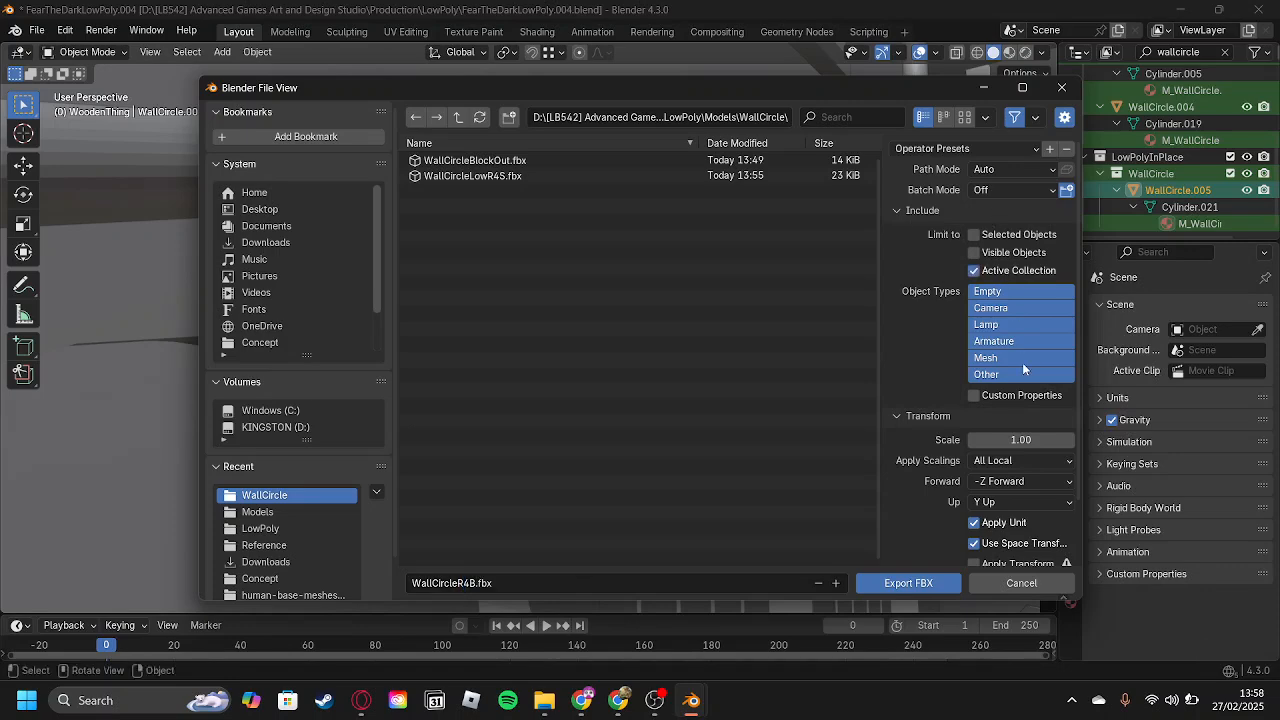
left_click(1022, 358)
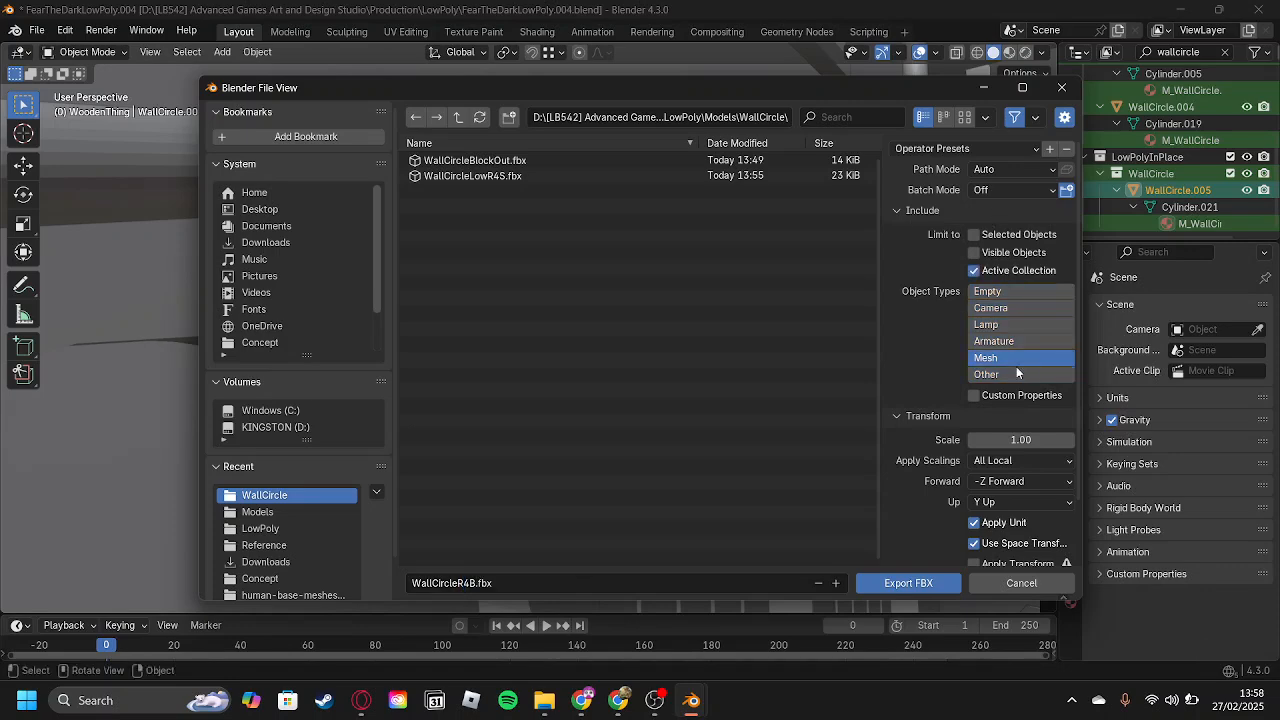
left_click(926, 586)
Frame the green wall circle in the scene and capture a screenshot of it and the surrounding wall with Snipping Tool.
scroll(516, 297, "down", 2)
middle_click_drag(516, 297, 555, 348)
key("super")
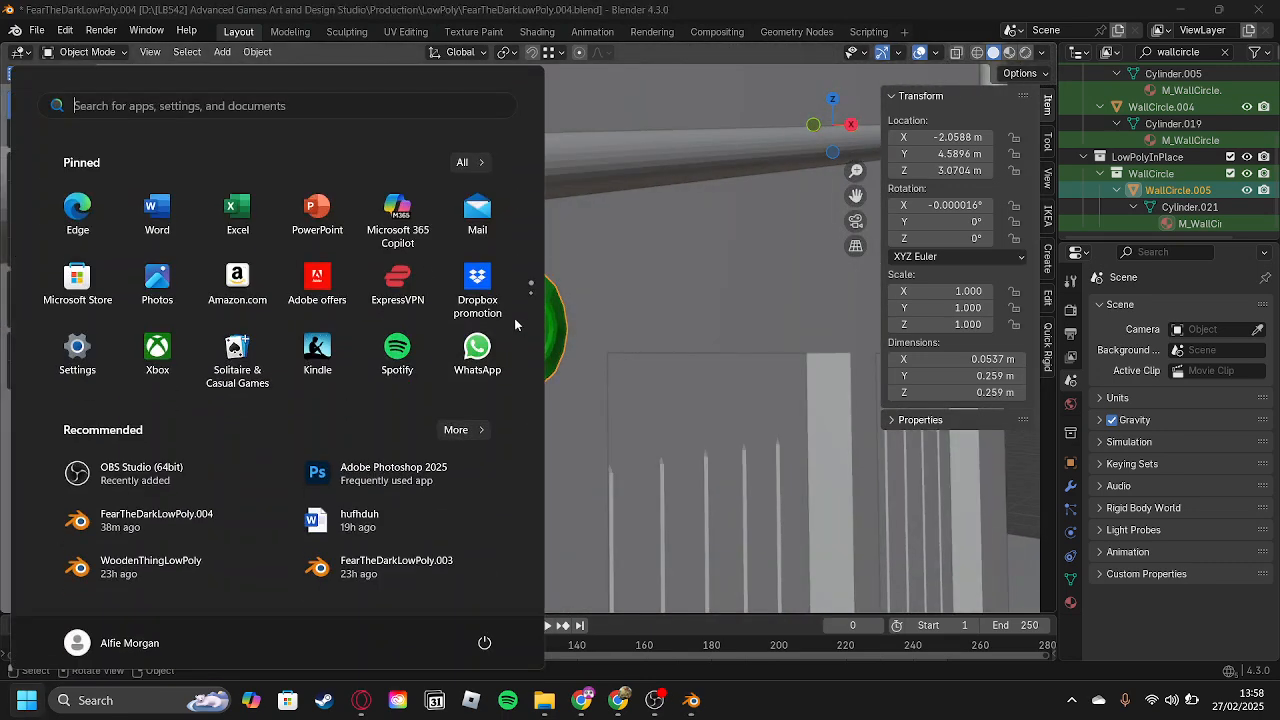
type("s")
left_click(115, 239)
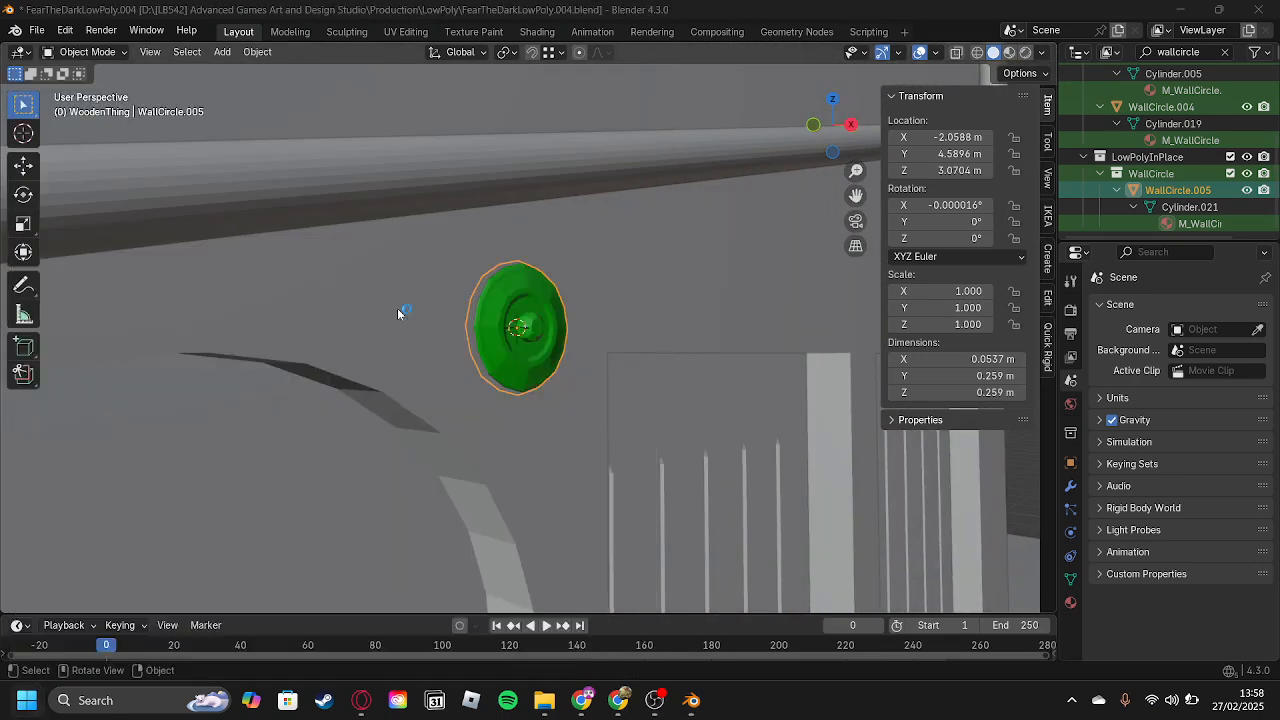
left_click(352, 45)
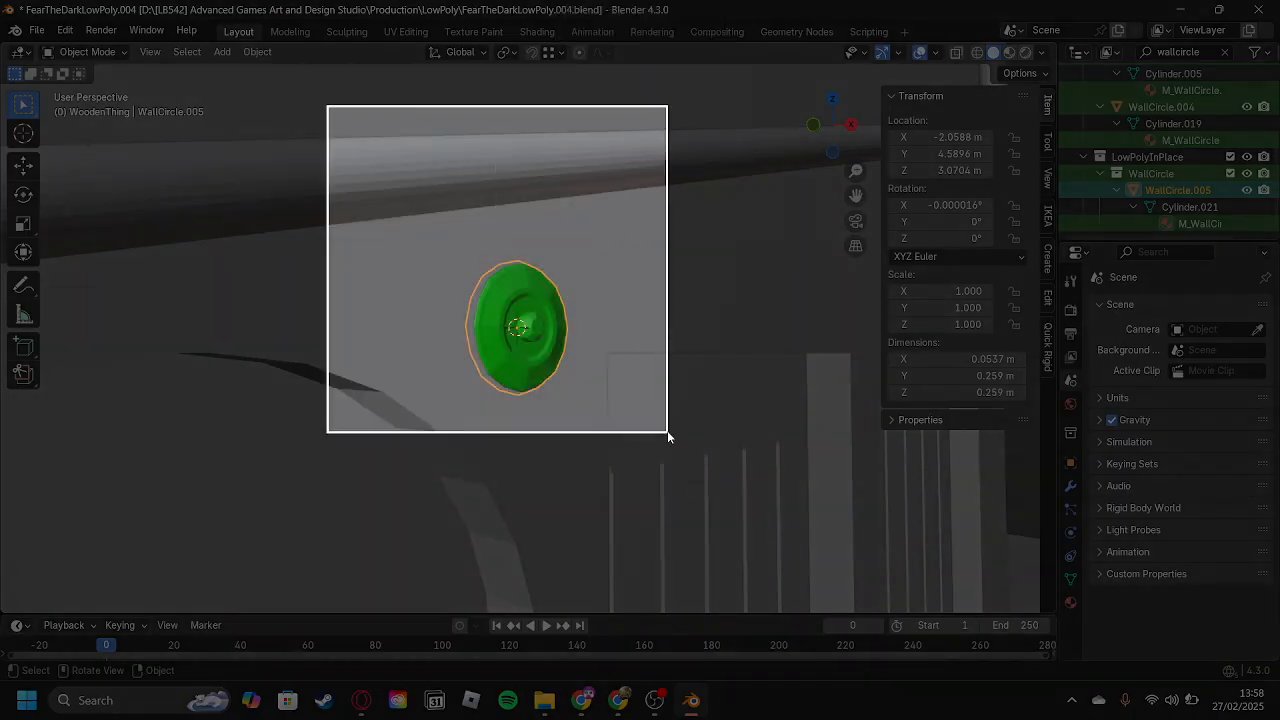
left_click_drag(667, 432, 728, 490)
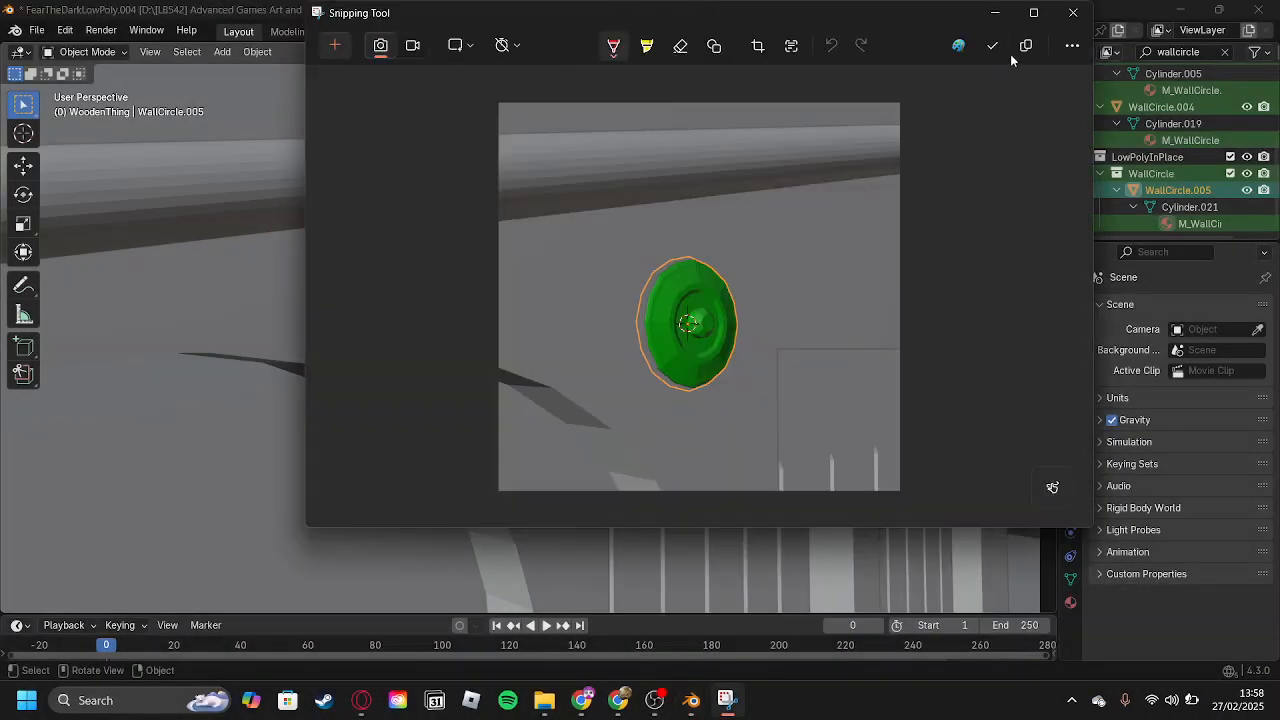
Start saving the screenshot and set its destination to the LowPoly\Models\WallCircle folder.
left_click(993, 46)
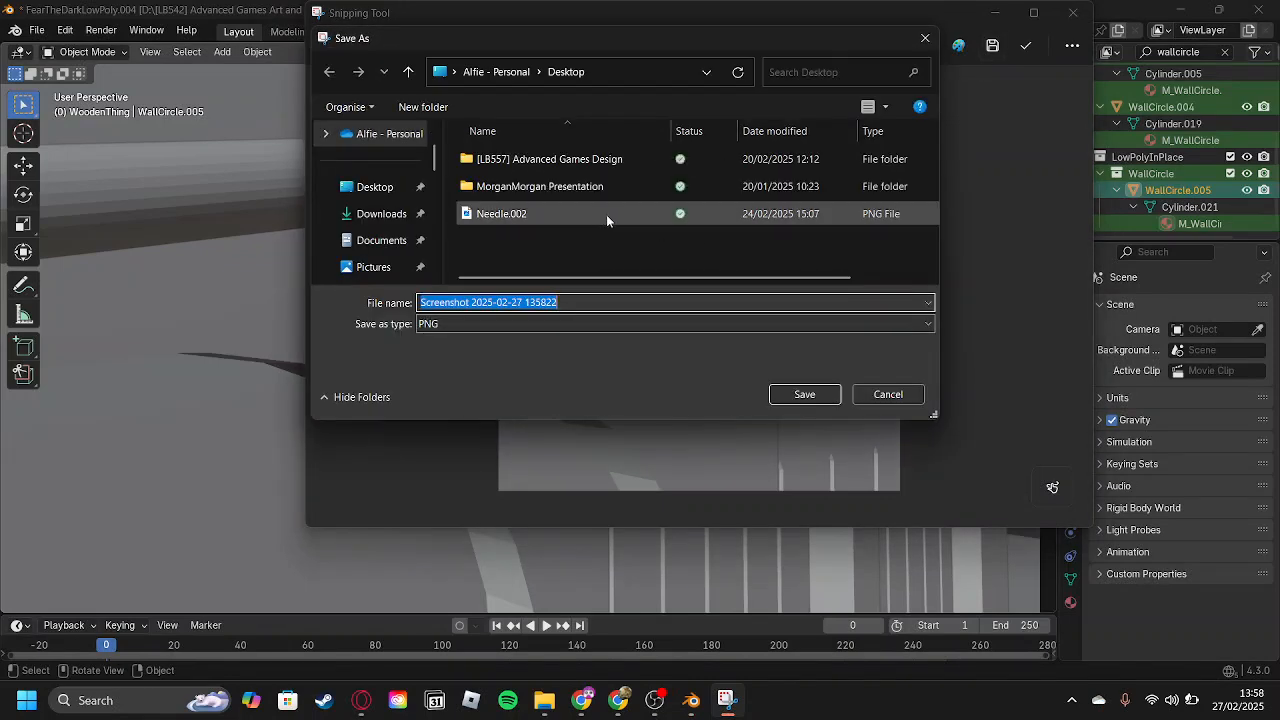
scroll(383, 218, "down", 5)
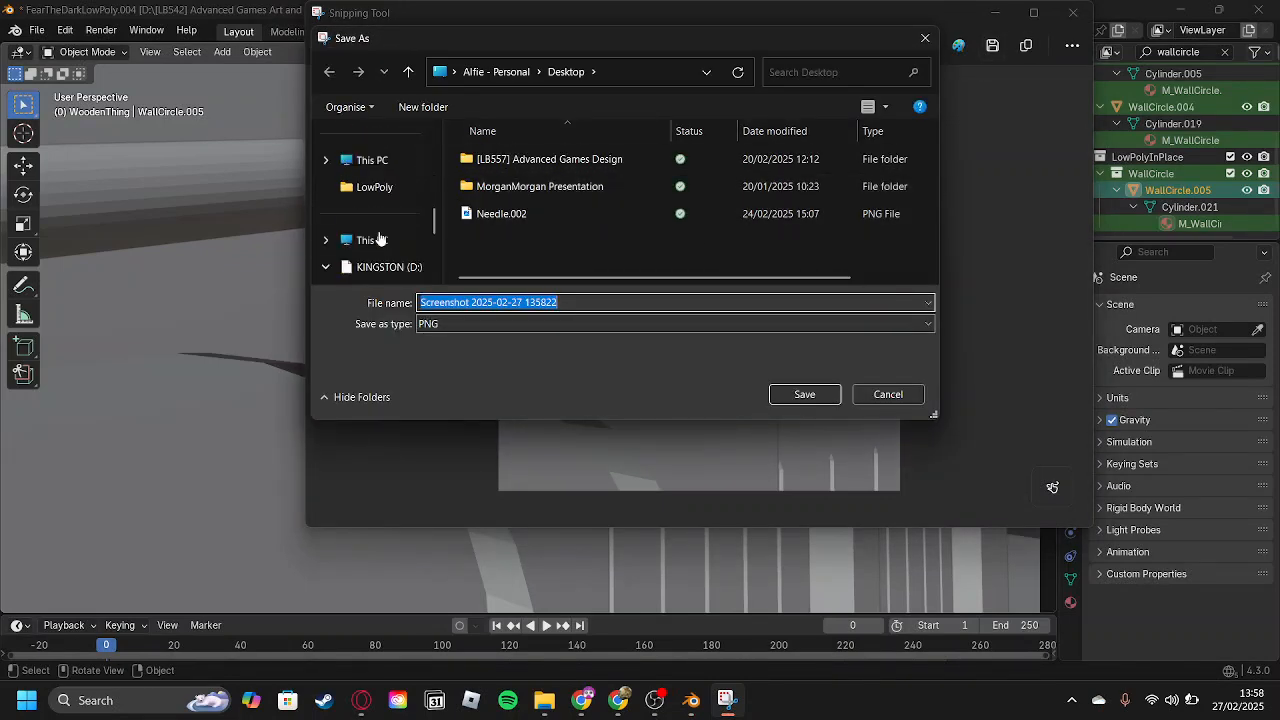
scroll(390, 225, "up", 3)
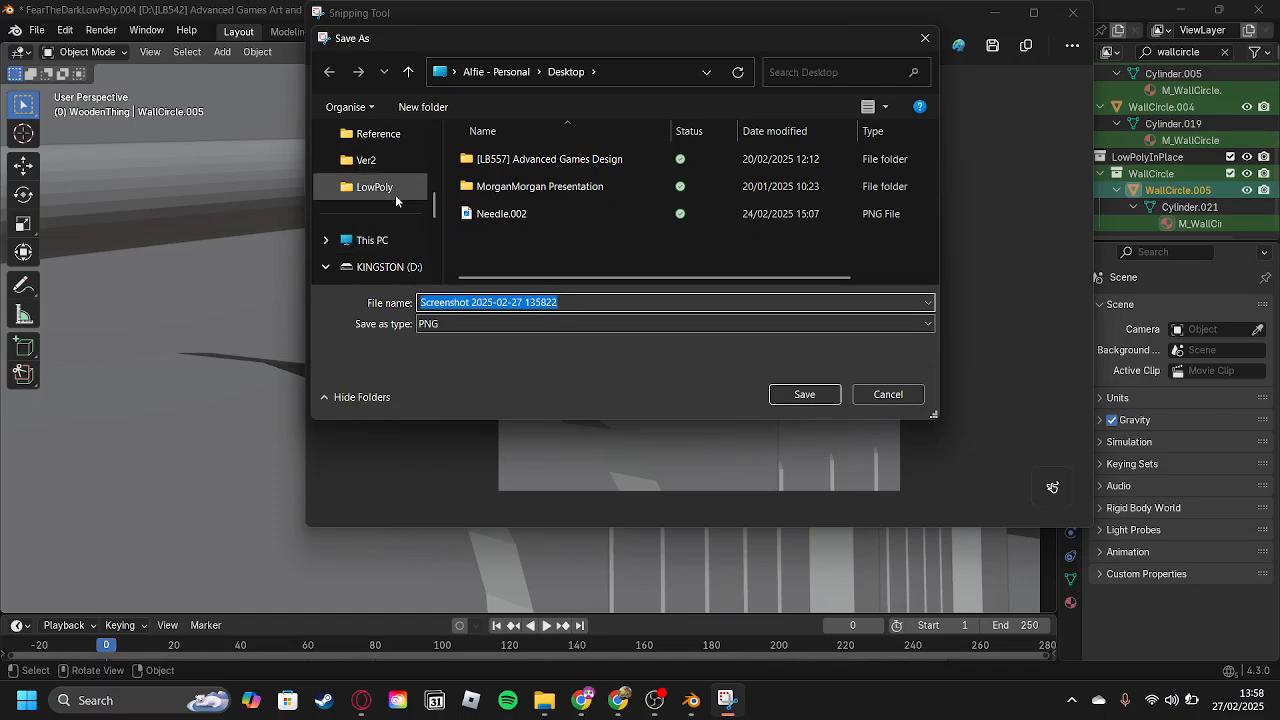
left_click(395, 193)
double_click(490, 158)
left_click(529, 233)
double_click(529, 234)
Name the screenshot WallCirclelowpoly and save it as a PNG.
left_click(551, 330)
type("Wal")
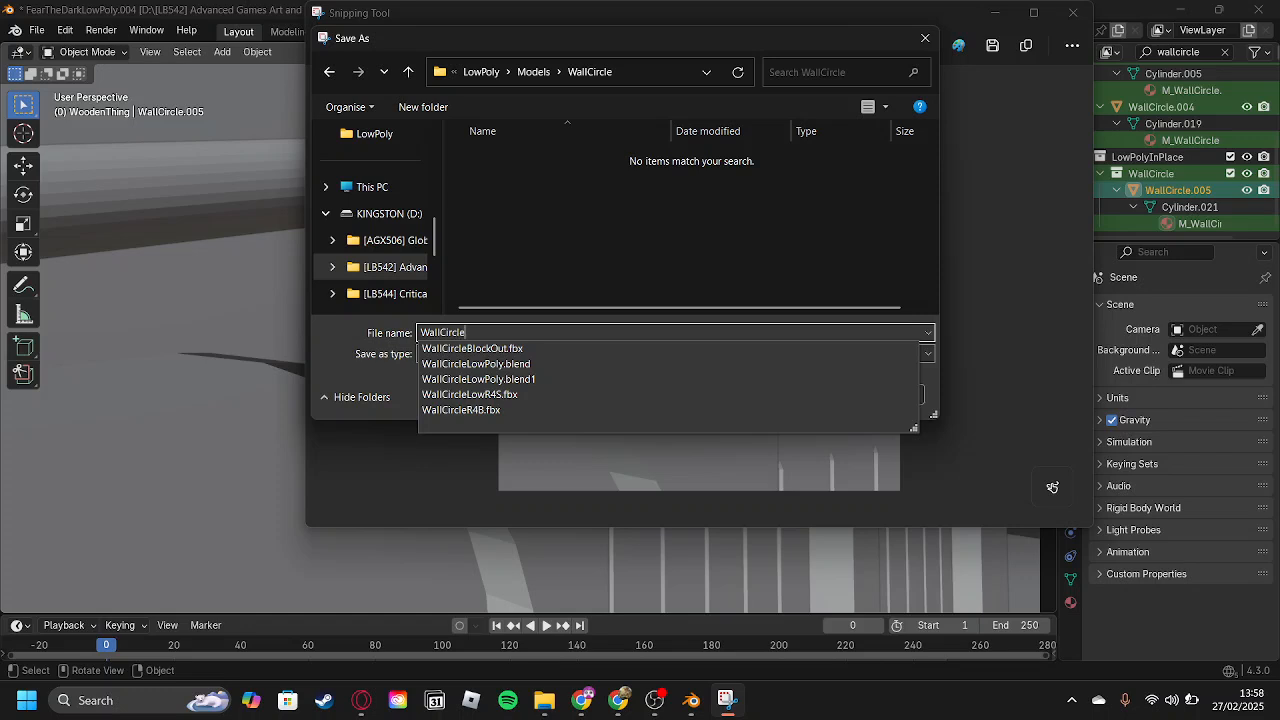
type("lCircleLowpl")
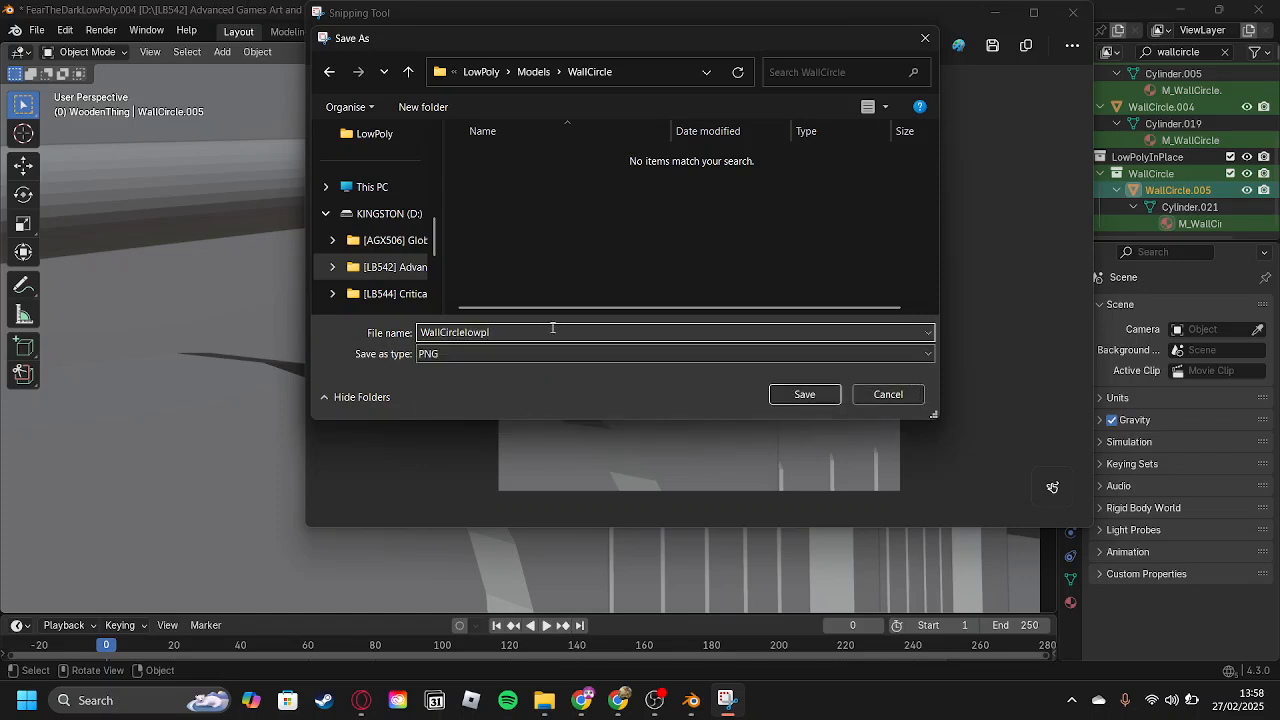
key("BackSpace")
key("Return")
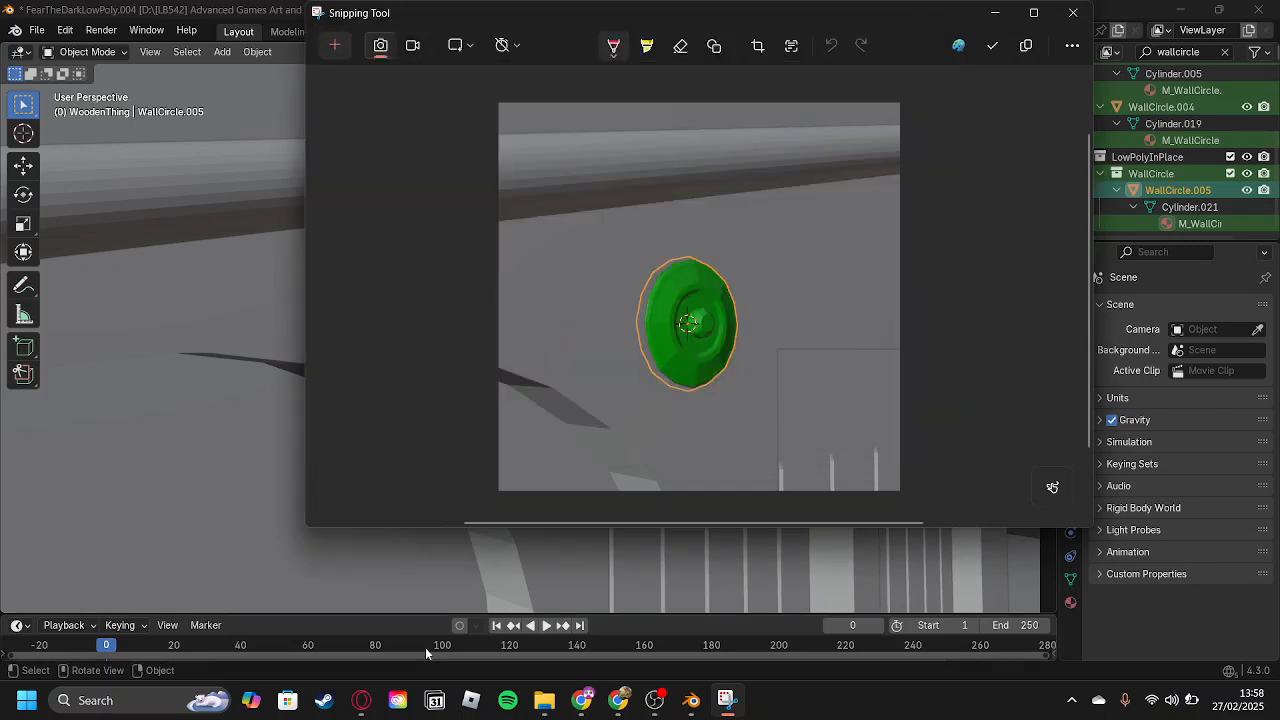
Switch to the Fear the Dark board in Trello and open the Wall Circle Low-Poly card.
mouse_move(363, 704)
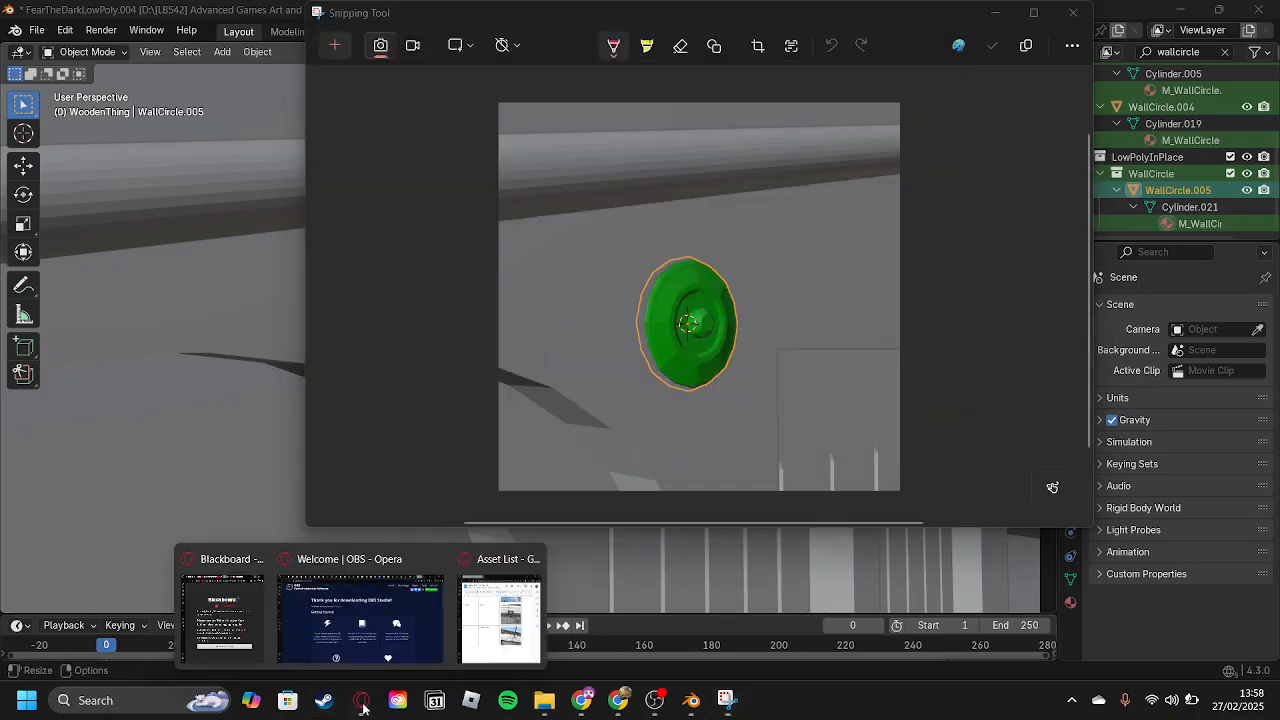
left_click(619, 702)
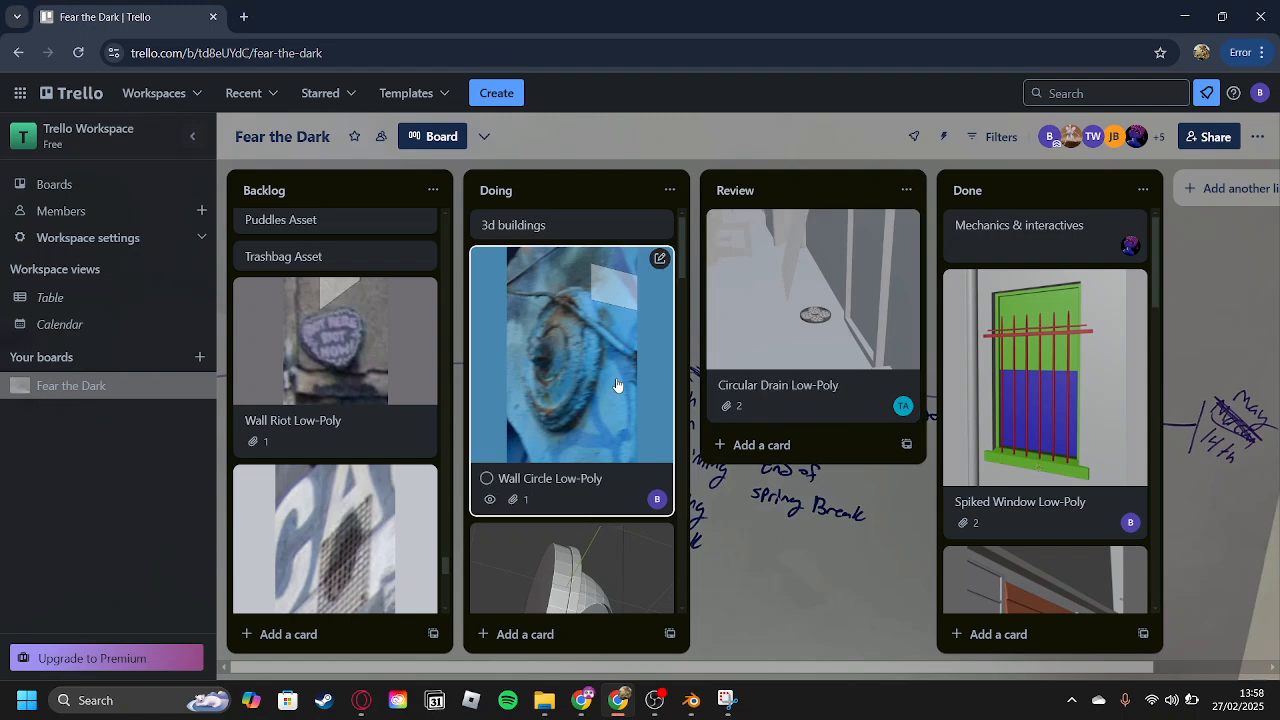
left_click(601, 446)
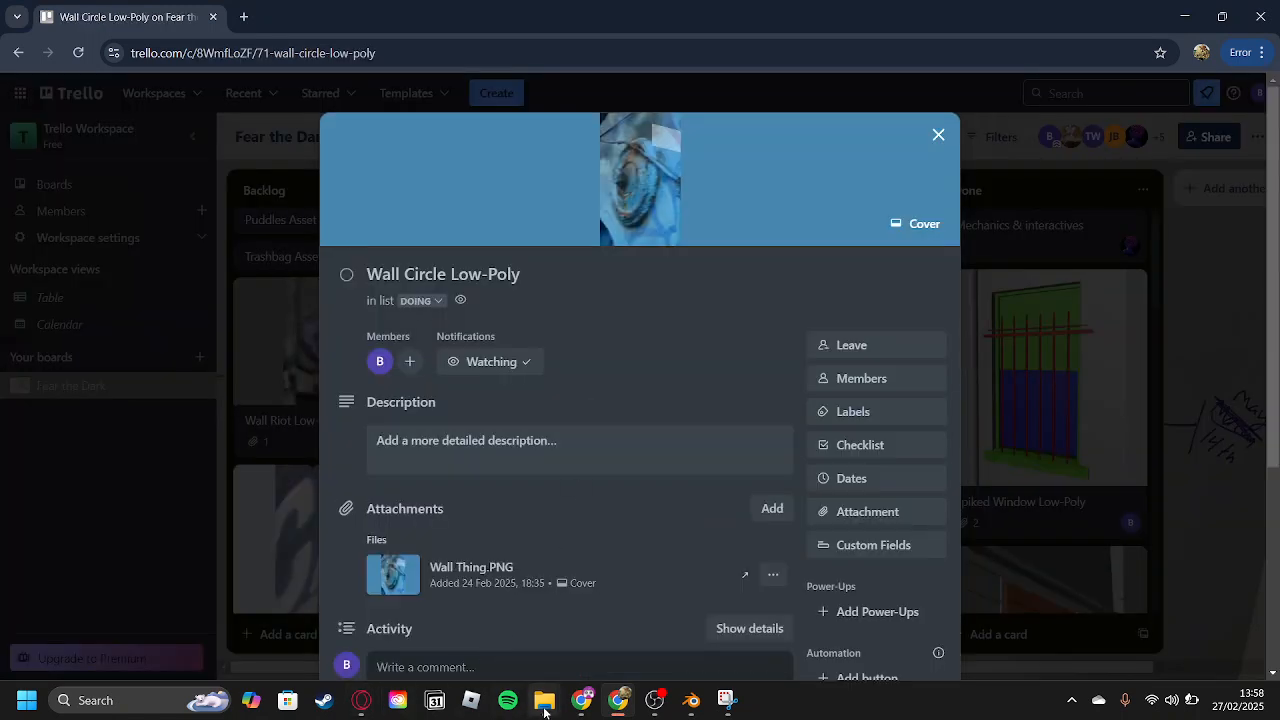
Bring up the LowPoly folder in File Explorer, minimise the Downloads window, and open the Models\WallCircle folder.
mouse_move(545, 710)
left_click(596, 625)
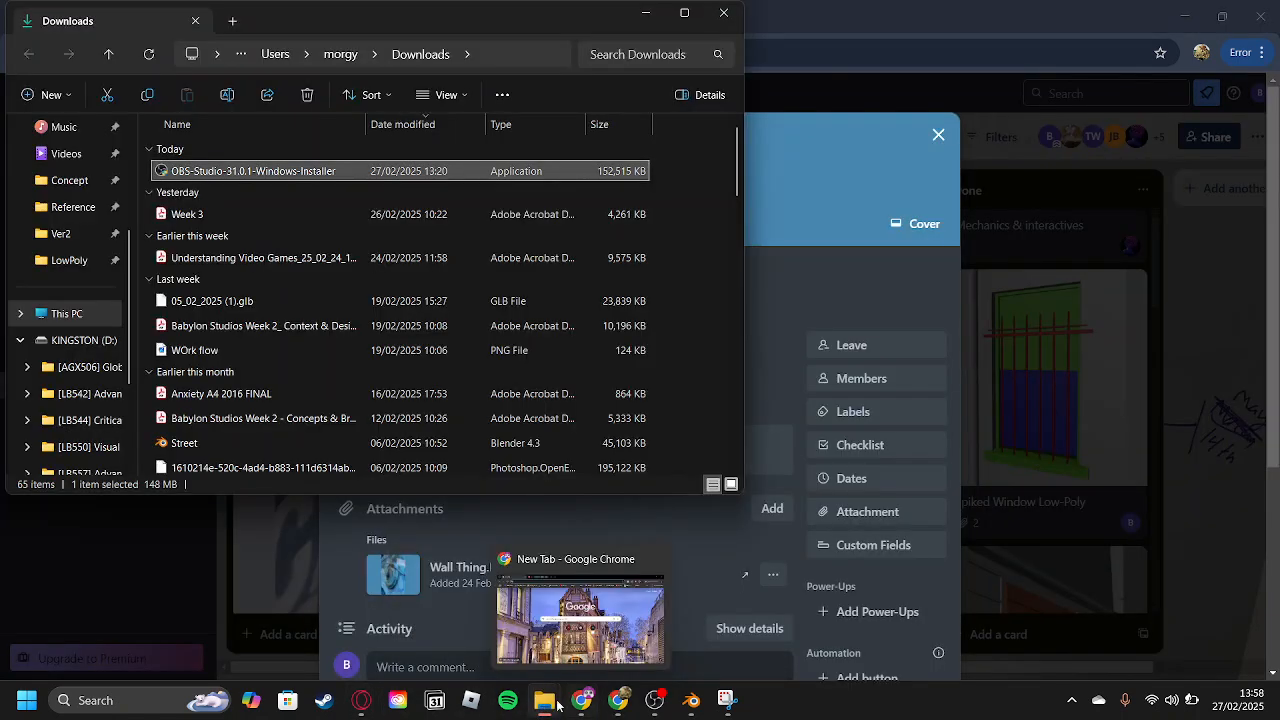
left_click(436, 622)
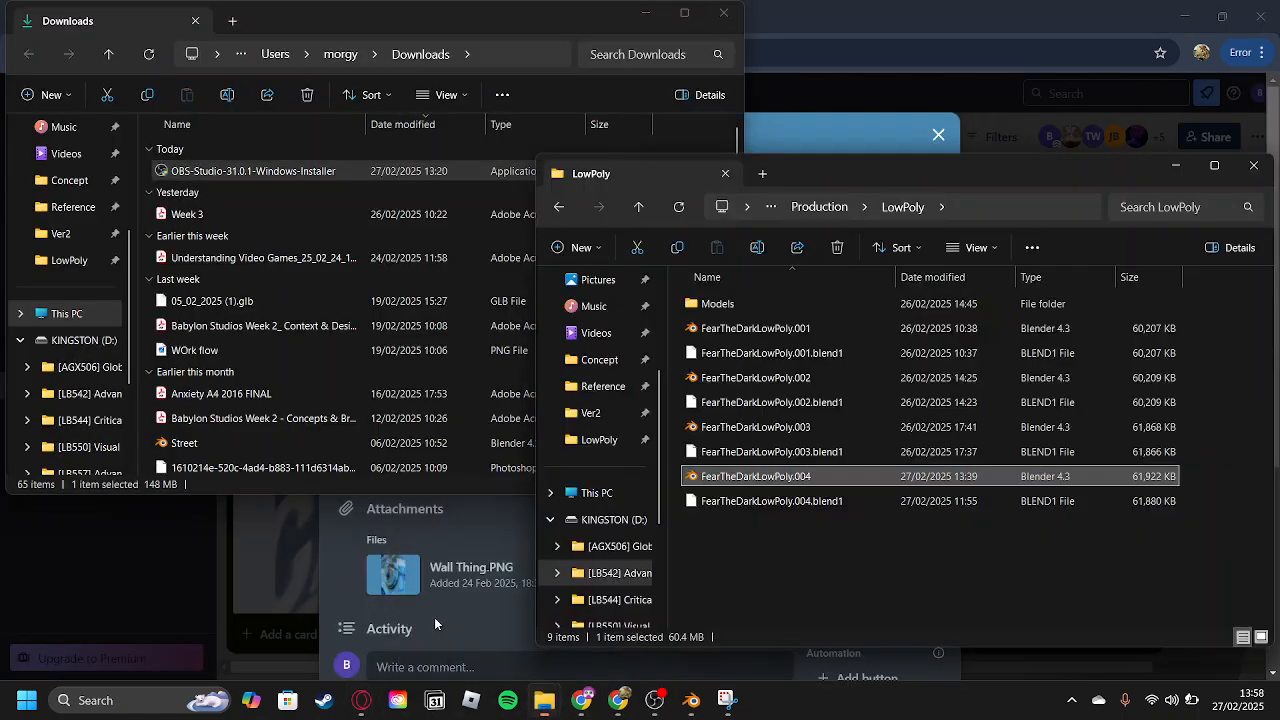
left_click(645, 13)
double_click(790, 303)
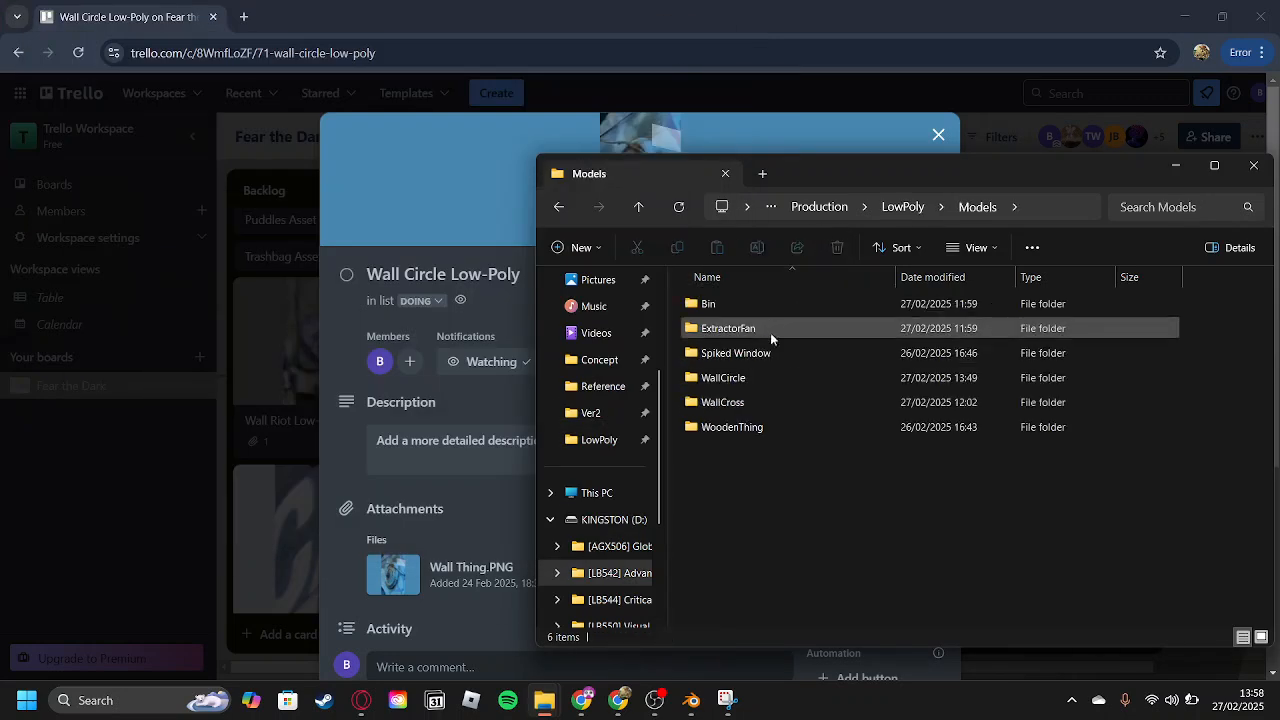
double_click(787, 382)
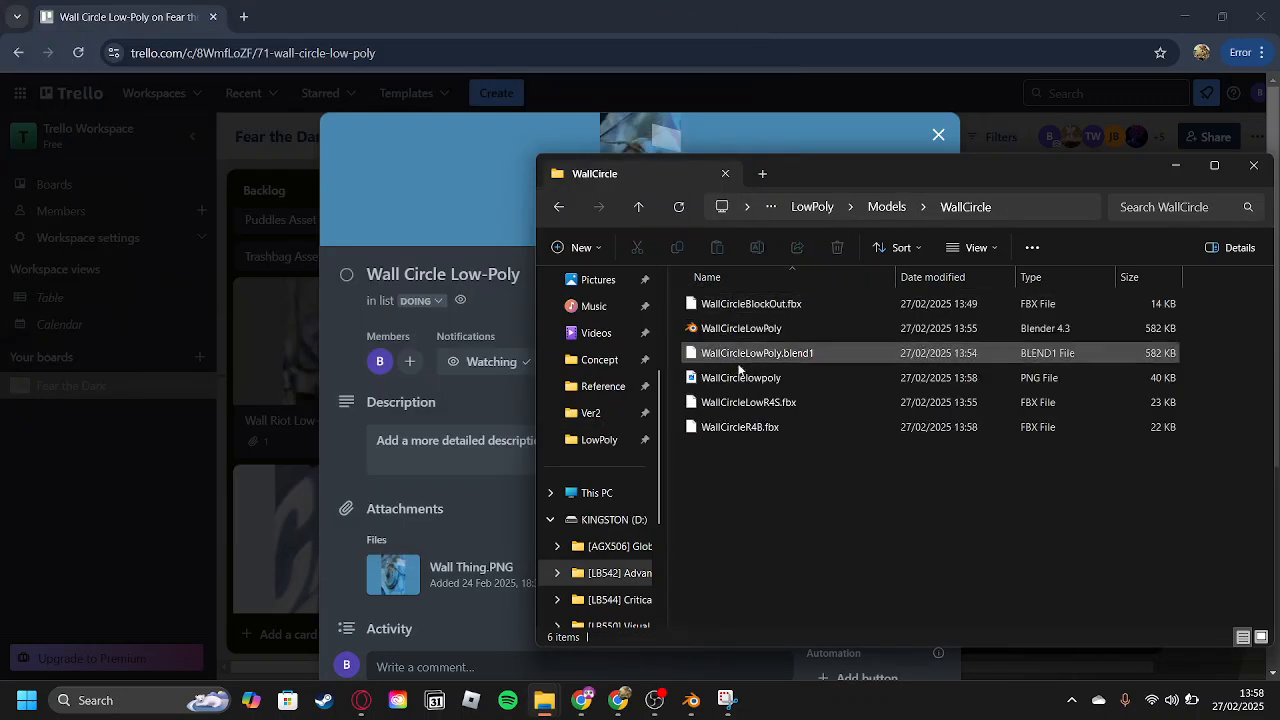
Attach WallCirclelowpoly.png to the Wall Circle Low-Poly card and make it the card's cover.
left_click(785, 375)
left_click_drag(474, 446, 451, 437)
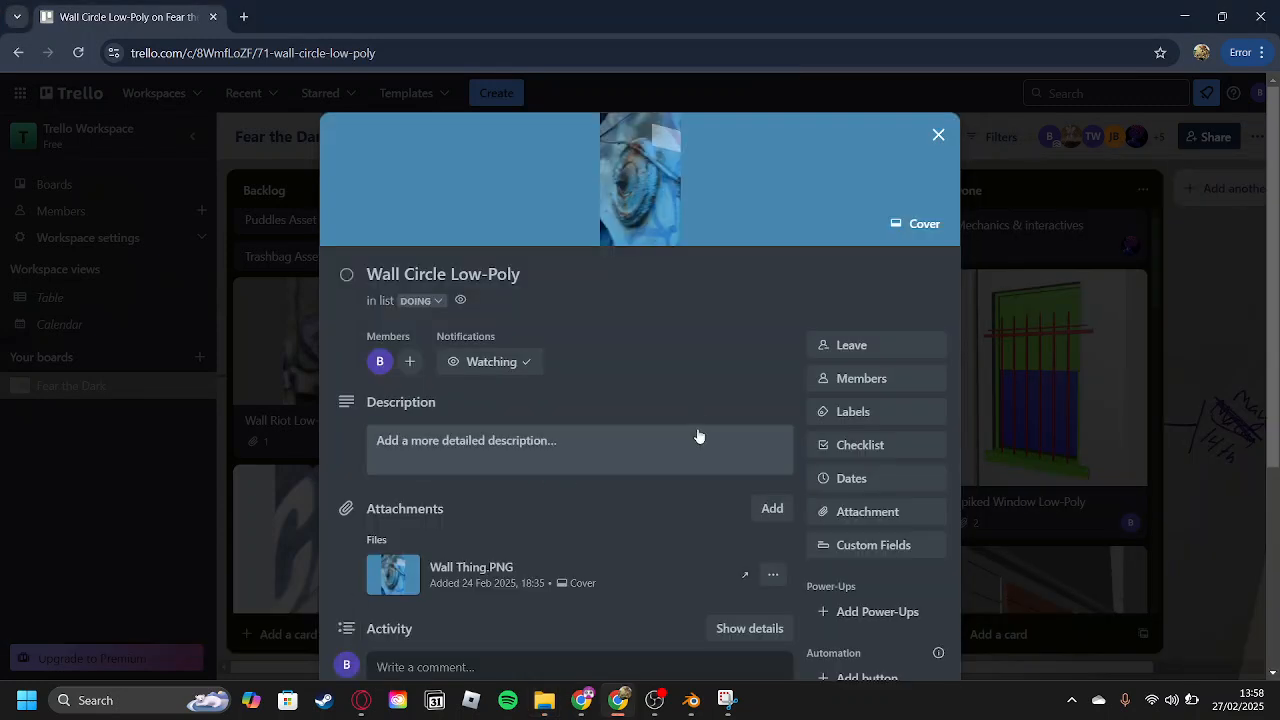
left_click(773, 577)
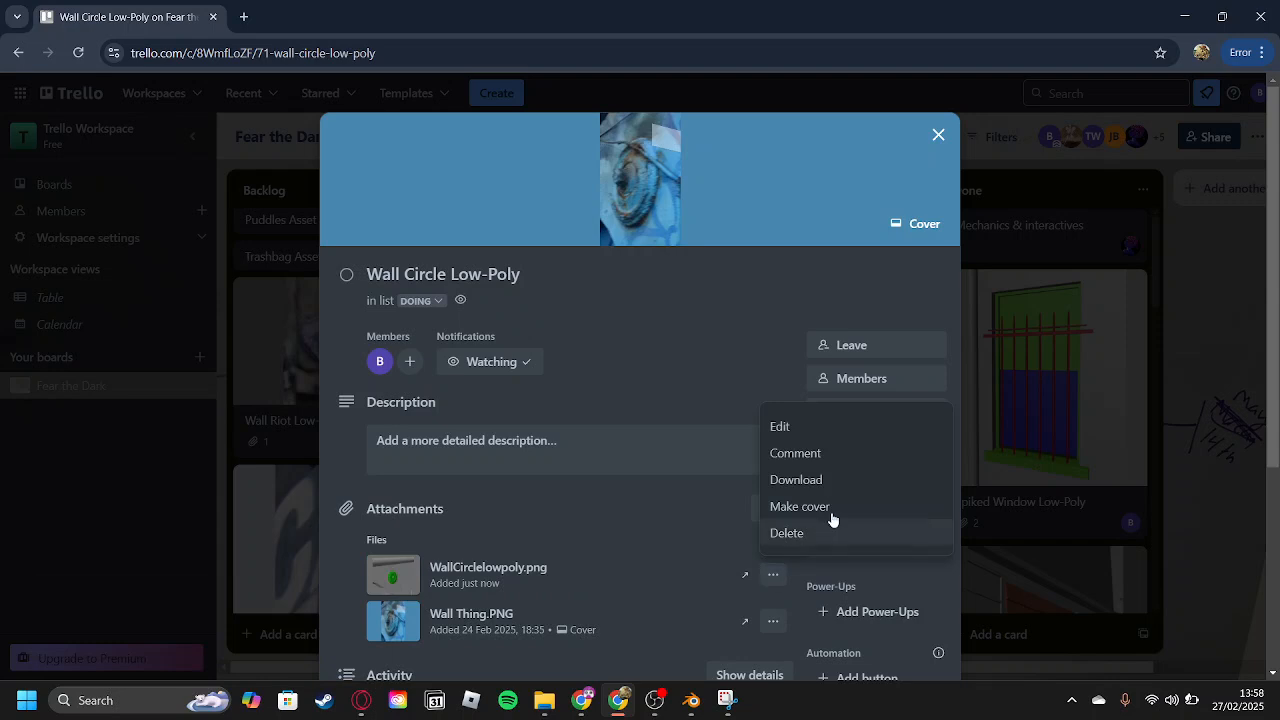
left_click(831, 507)
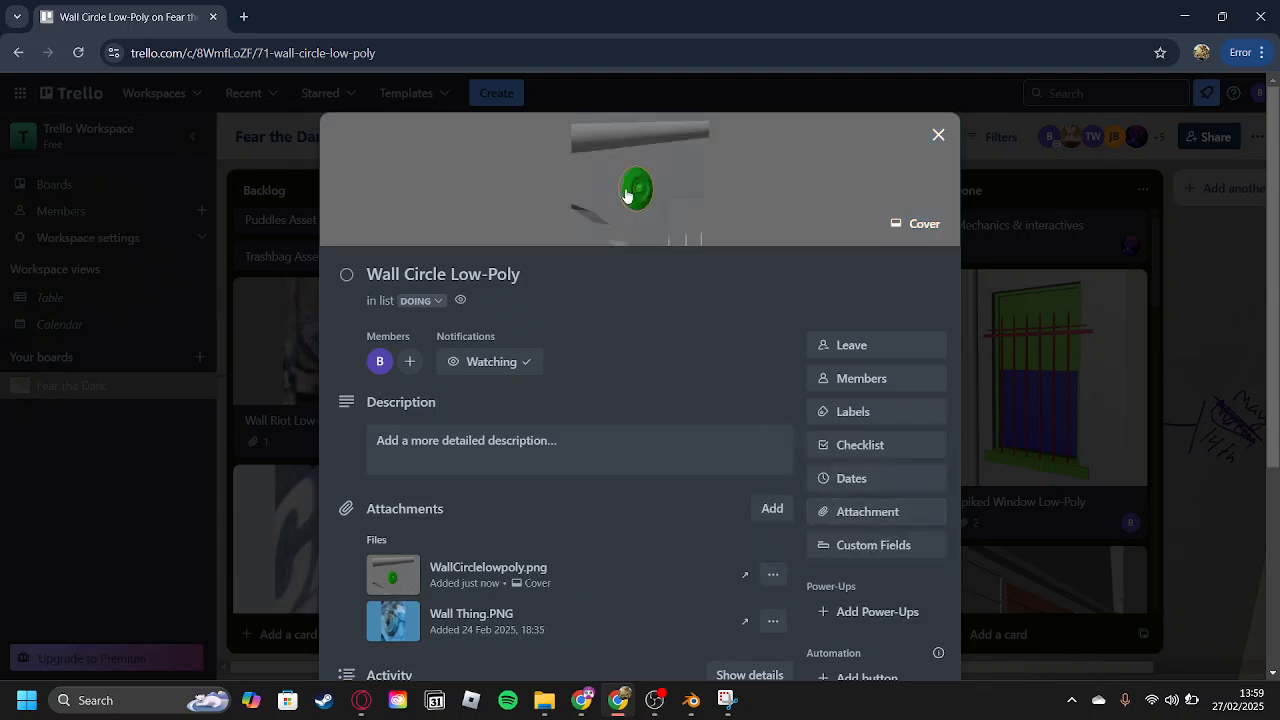
Close the card, move Wall Circle Low-Poly from Doing to the top of the Review list, and switch to OBS.
left_click(1205, 261)
left_click_drag(514, 400, 792, 374)
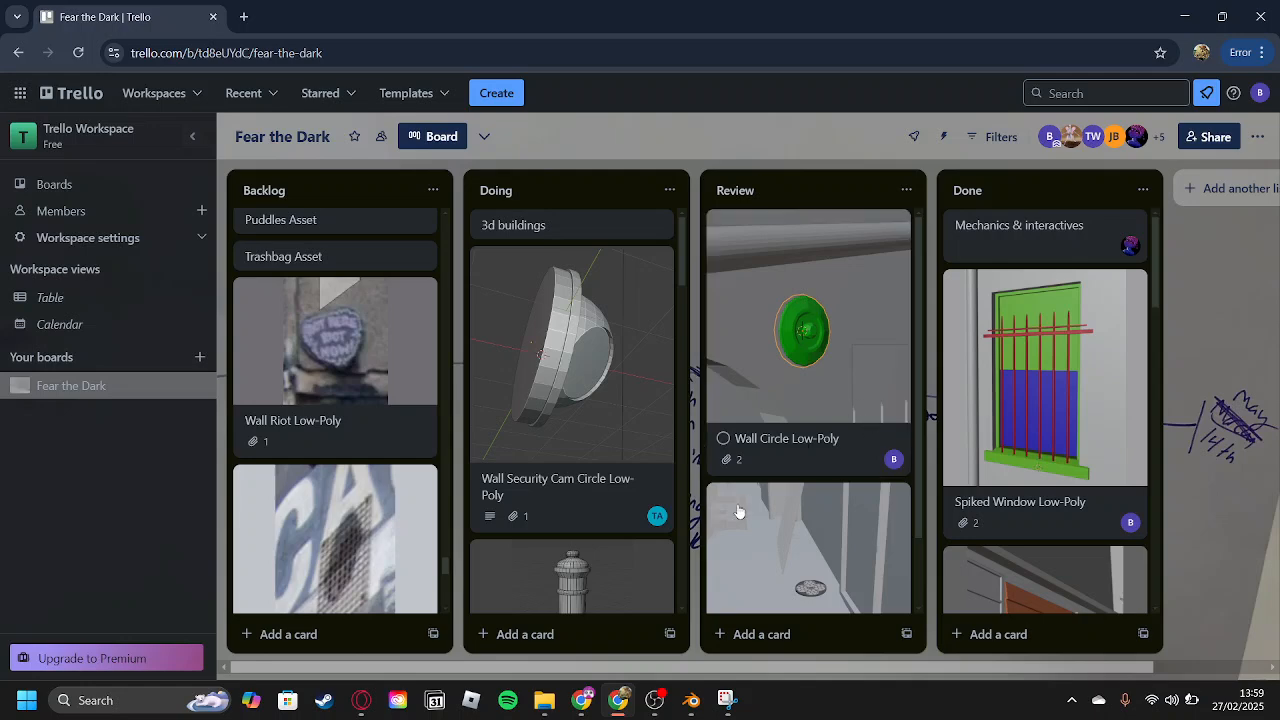
left_click(660, 701)
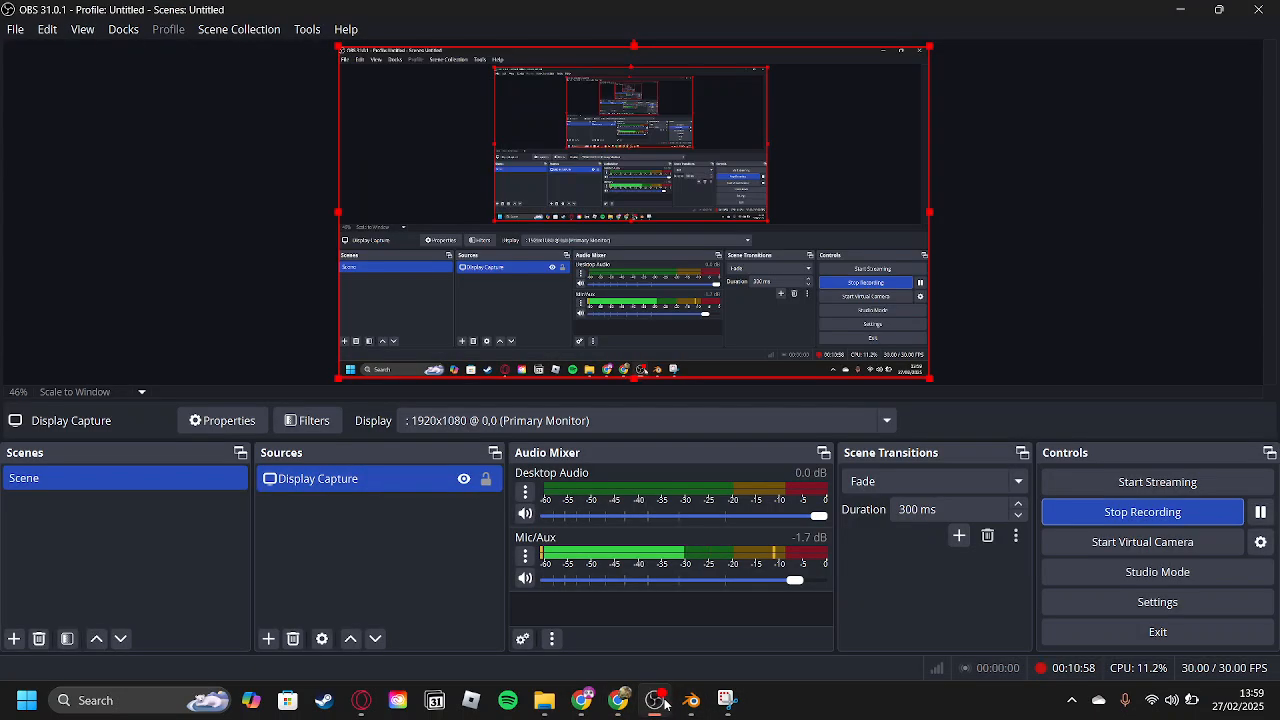